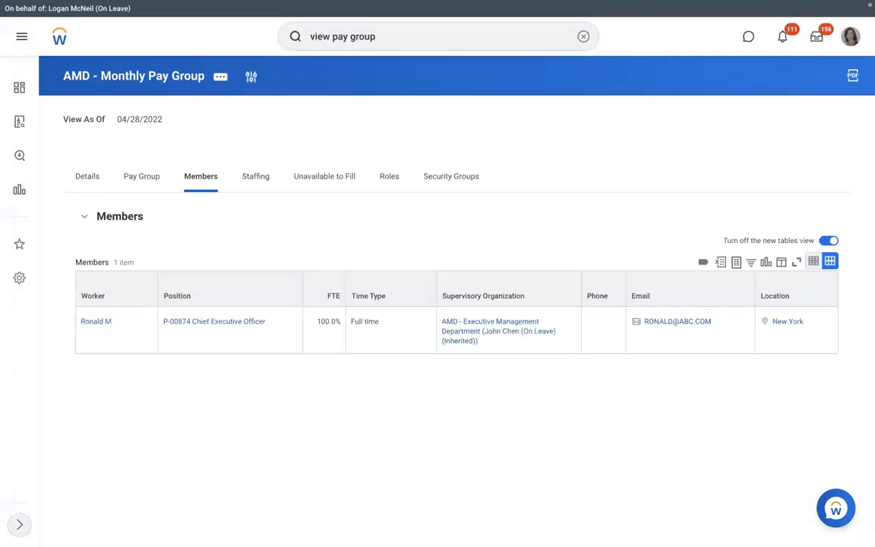
Step: Run View Pay Group for RBS - Monthly PYG and list its 2 members
{"action": "key", "text": "Return"}
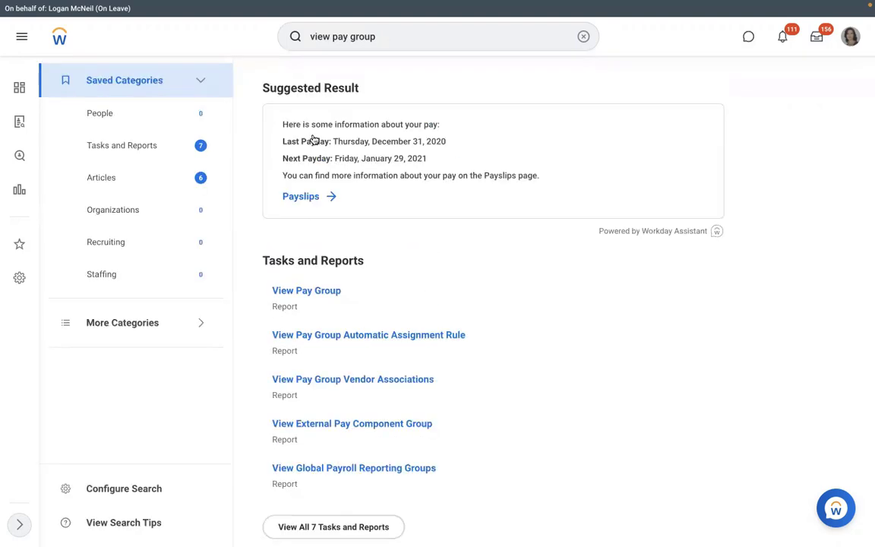
{"action": "left_click", "coordinate": [295, 293]}
{"action": "left_click", "coordinate": [357, 165]}
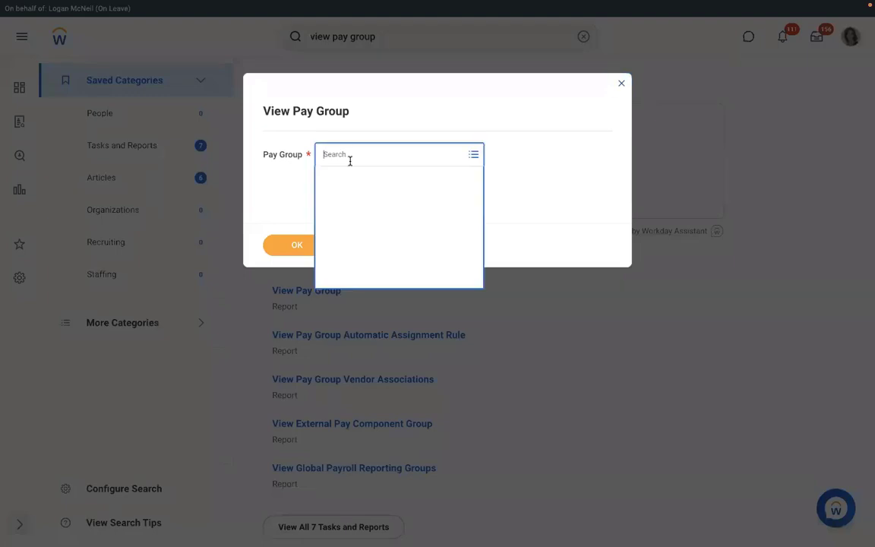
{"action": "type", "text": "rbs"}
{"action": "key", "text": "Return"}
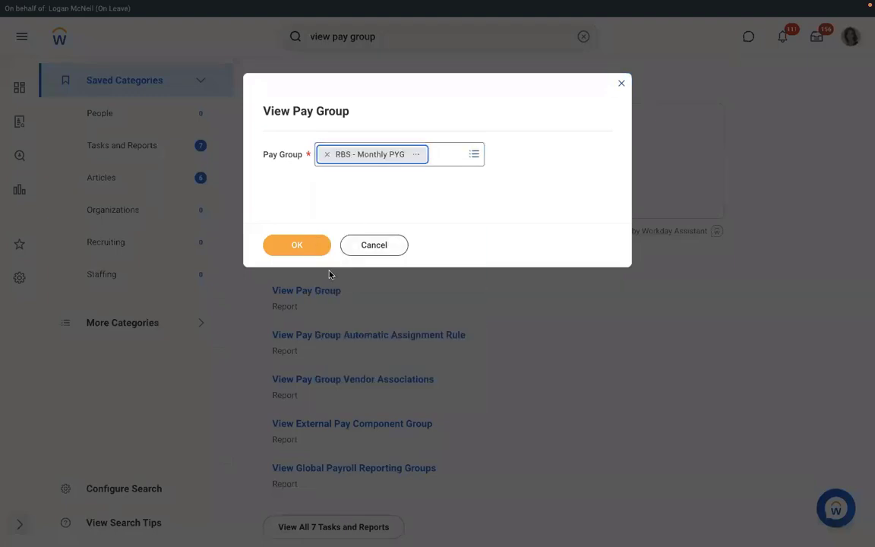
{"action": "left_click", "coordinate": [298, 244]}
{"action": "left_click", "coordinate": [196, 179]}
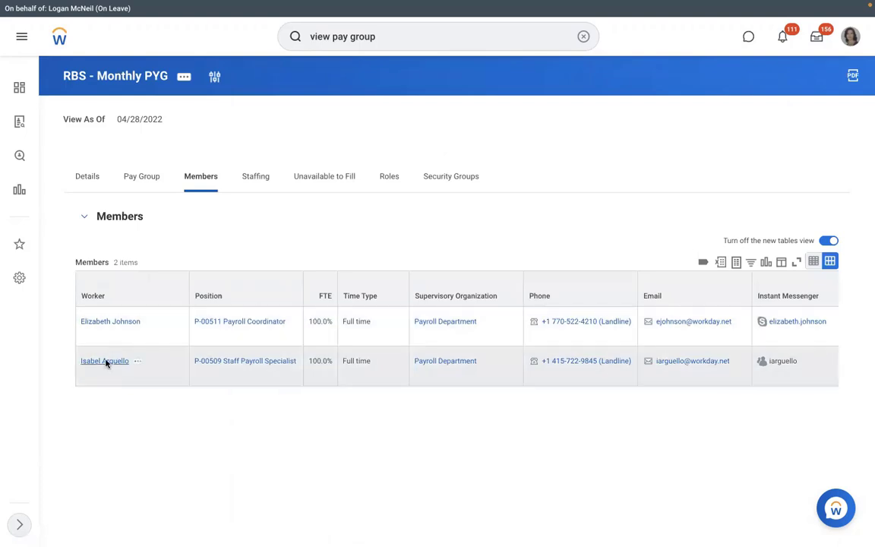
{"action": "left_click", "coordinate": [106, 363]}
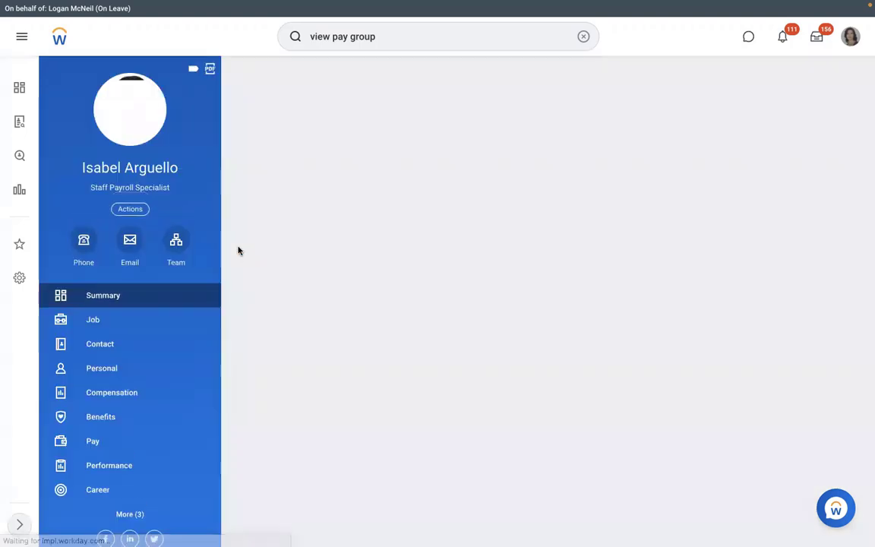
{"action": "left_click", "coordinate": [138, 208]}
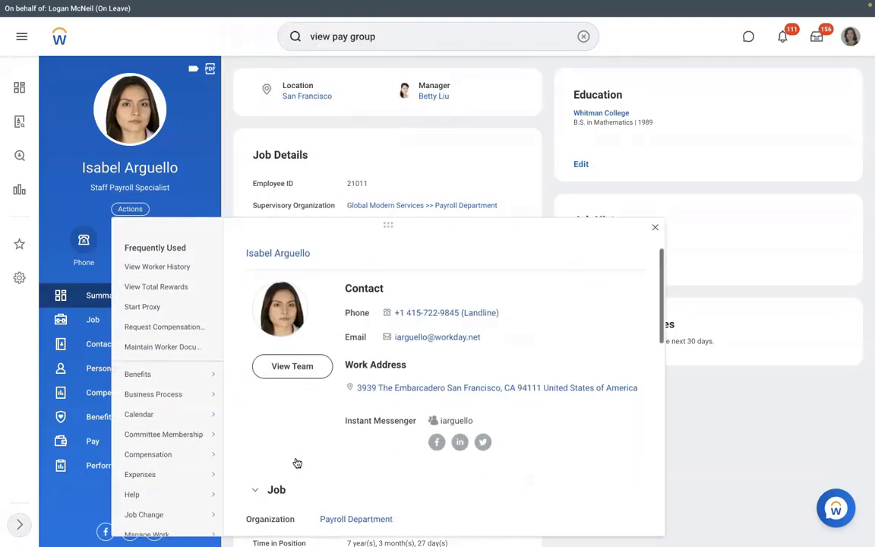
{"action": "scroll", "coordinate": [297, 463], "scroll_direction": "down", "scroll_amount": 3}
{"action": "mouse_move", "coordinate": [195, 373]}
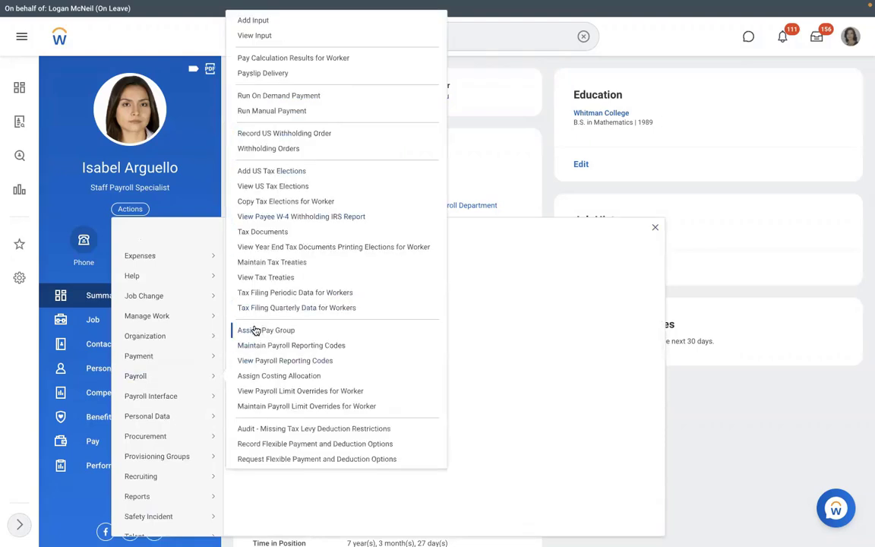
{"action": "left_click", "coordinate": [492, 173]}
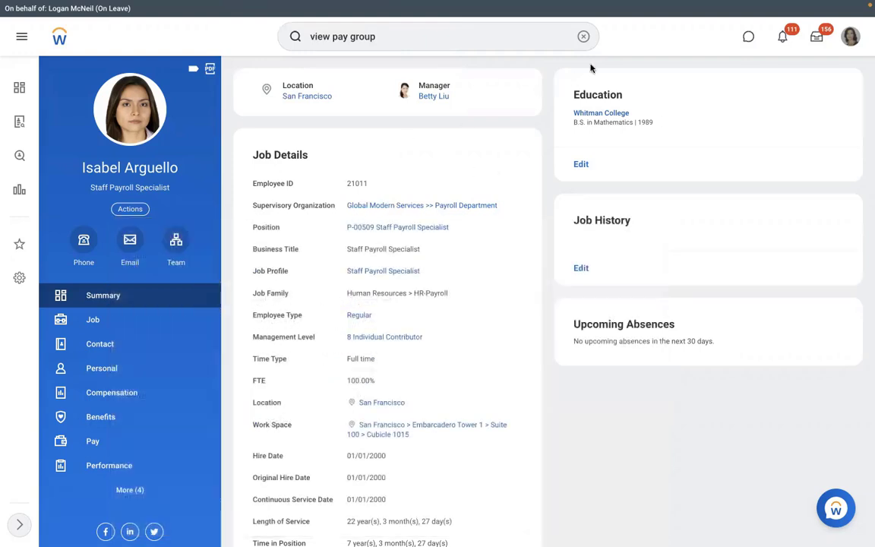
{"action": "left_click", "coordinate": [584, 36]}
{"action": "type", "text": "ass"}
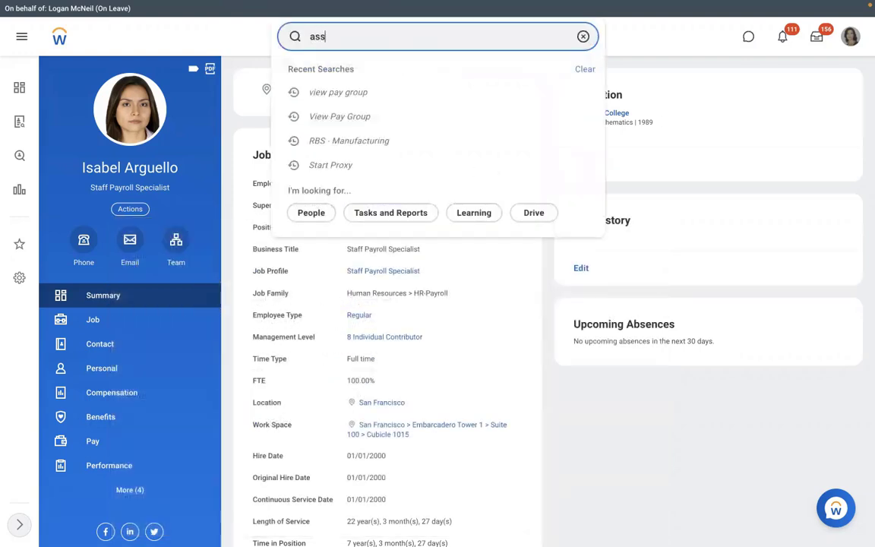
{"action": "type", "text": "ign pay group"}
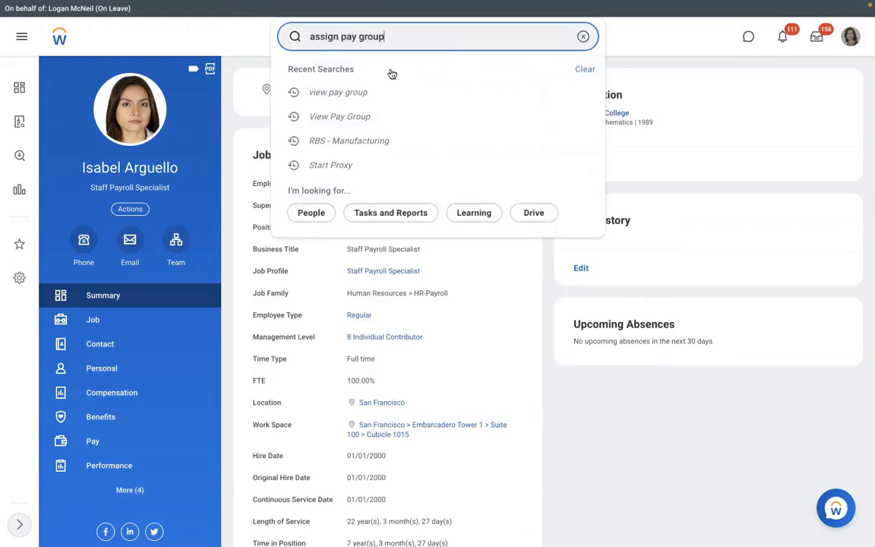
{"action": "left_click", "coordinate": [353, 78]}
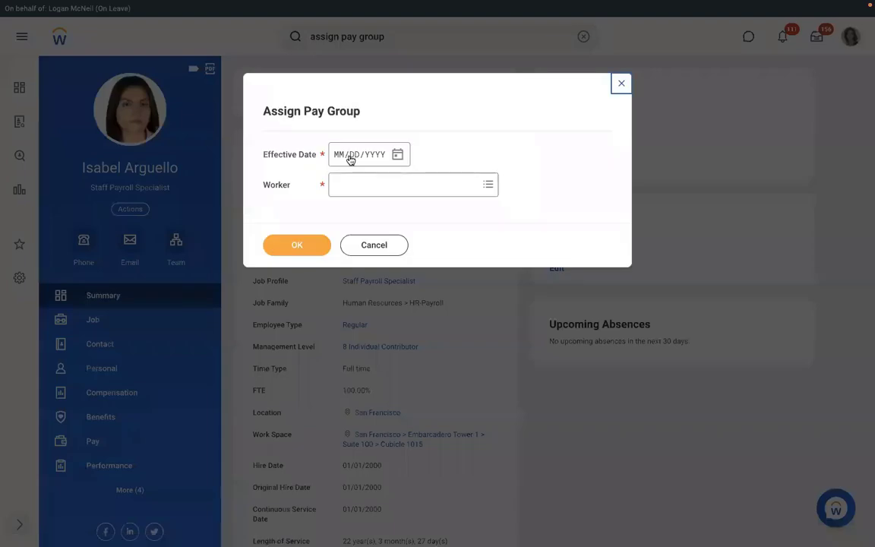
{"action": "left_click", "coordinate": [363, 244]}
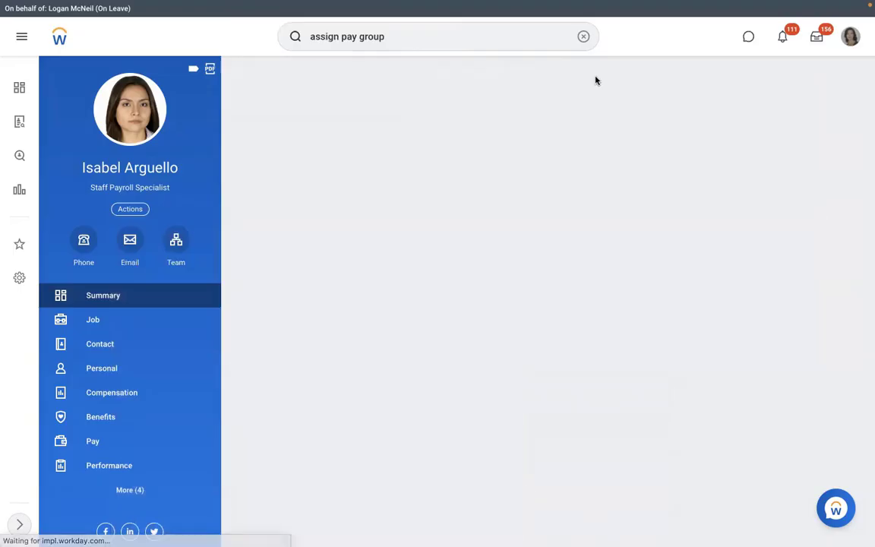
{"action": "left_click", "coordinate": [584, 37]}
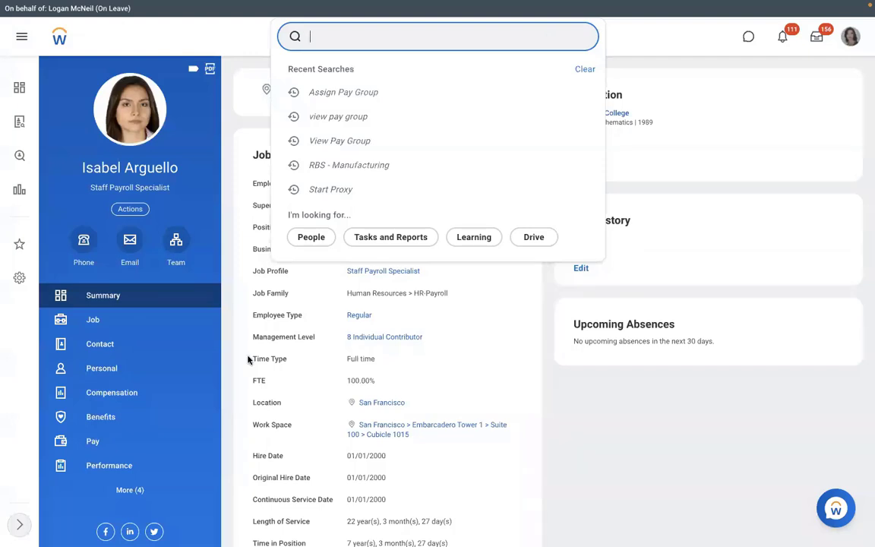
Step: From the worker's Pay info, open RBS - Monthly PYG and view its assignment rule starting 01/01/2022
{"action": "left_click", "coordinate": [126, 444]}
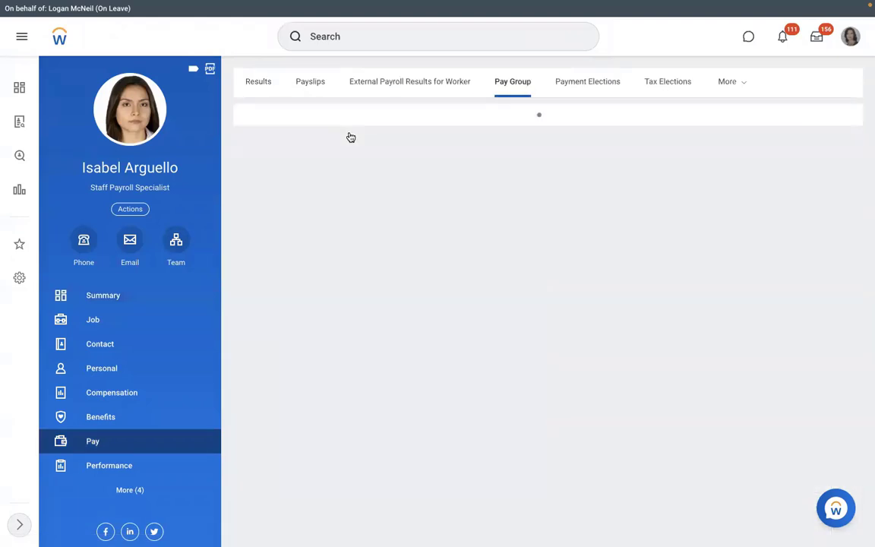
{"action": "left_click", "coordinate": [322, 138]}
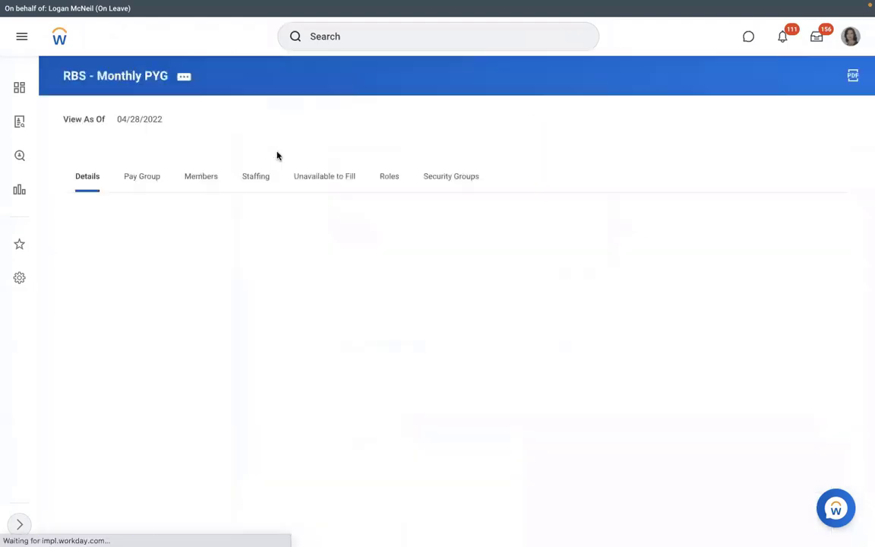
{"action": "left_click", "coordinate": [144, 184]}
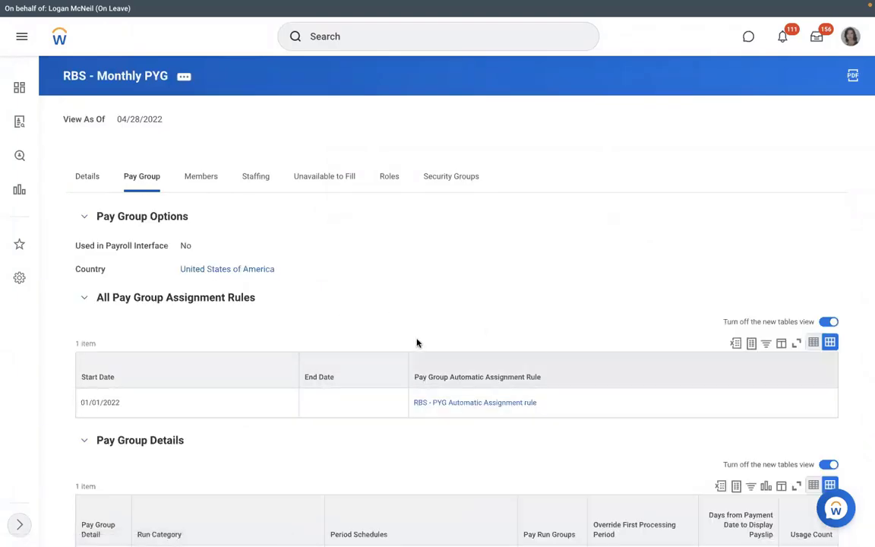
Step: In Word, note items 1 and 2: 'Assign PYG at Worker level' and 'Assign PYG through task'
{"action": "key", "text": "ctrl+Left"}
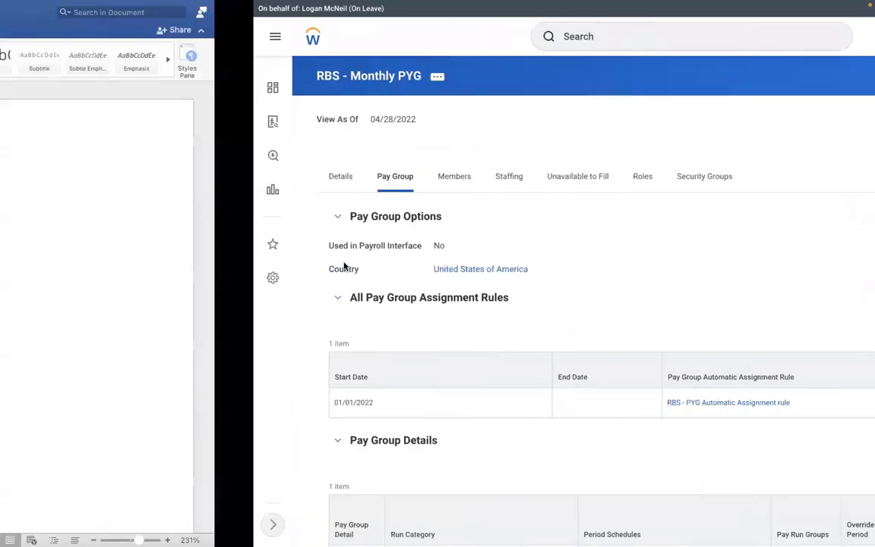
{"action": "type", "text": "1."}
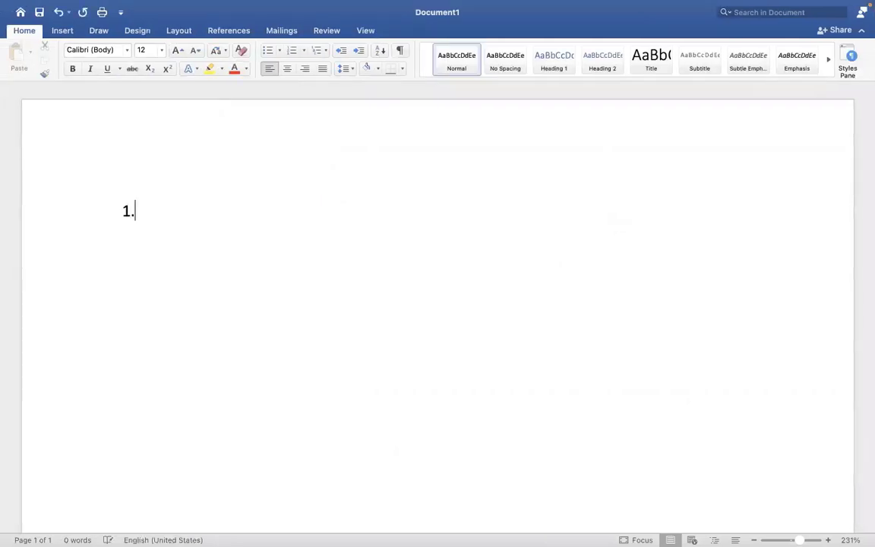
{"action": "type", "text": " Assign pa"}
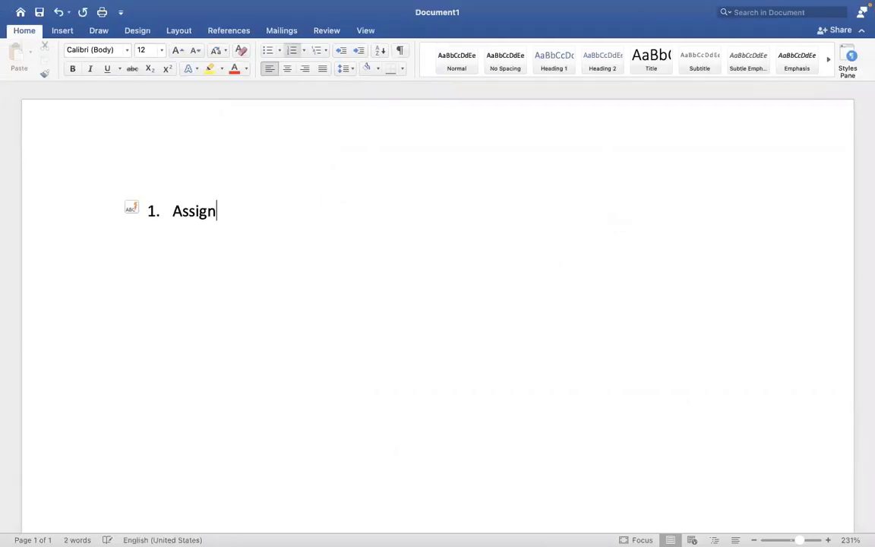
{"action": "key", "text": "BackSpace"}
{"action": "key", "text": "BackSpace"}
{"action": "type", "text": "PYG a"}
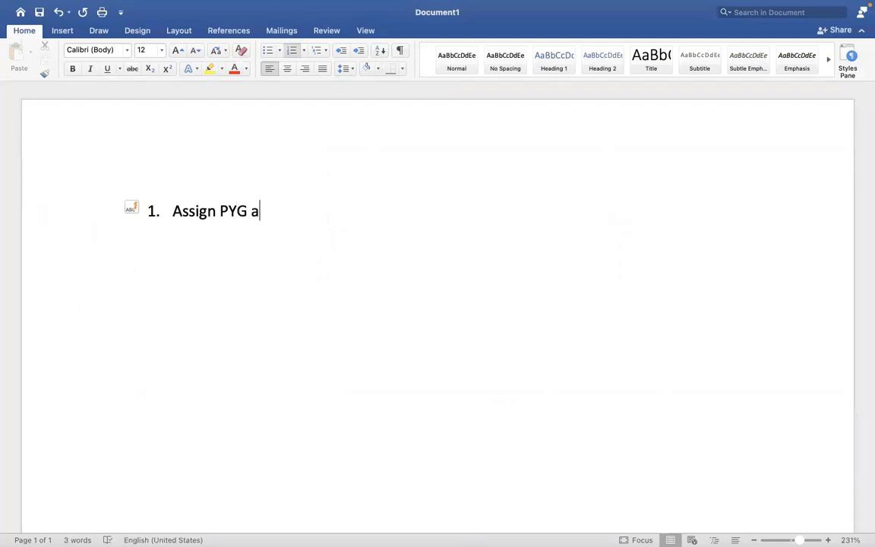
{"action": "type", "text": "t Worklebe"}
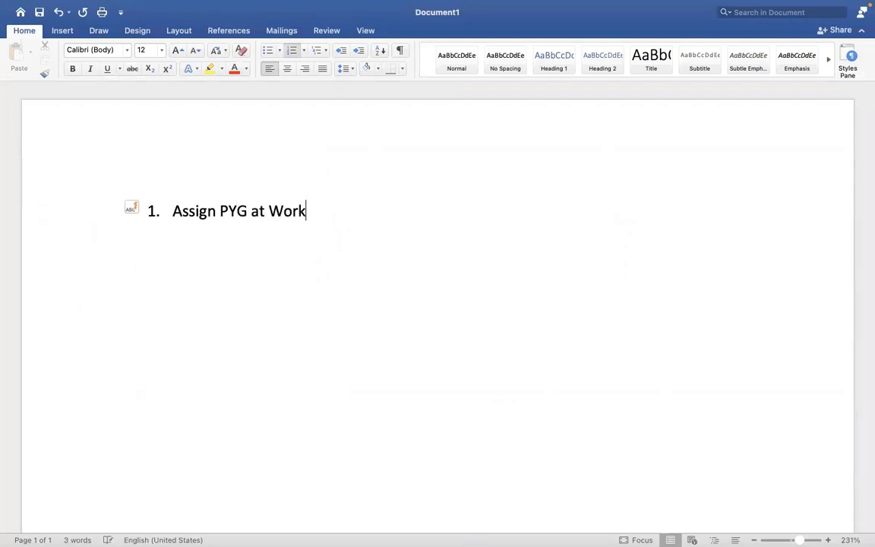
{"action": "key", "text": "BackSpace"}
{"action": "key", "text": "BackSpace"}
{"action": "key", "text": "BackSpace"}
{"action": "key", "text": "BackSpace"}
{"action": "type", "text": "er lev"}
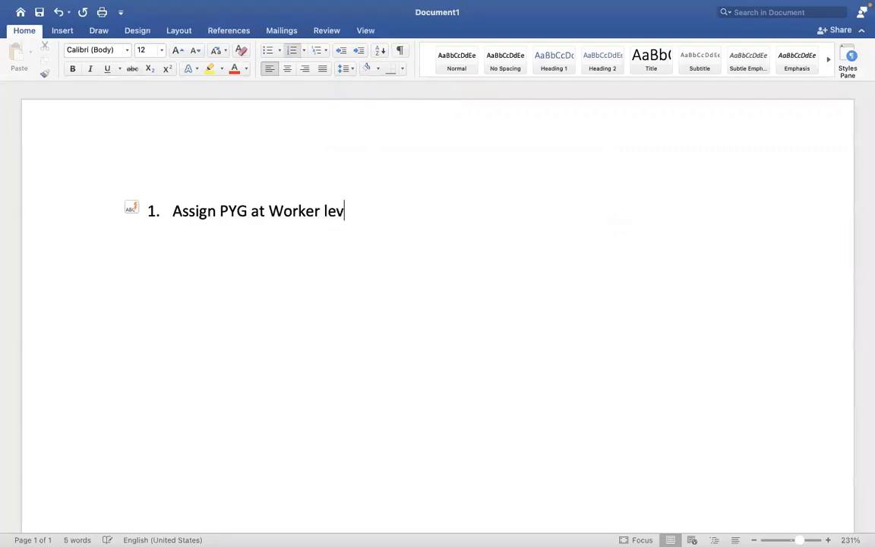
{"action": "type", "text": "el"}
{"action": "key", "text": "Return"}
{"action": "type", "text": "Assign "}
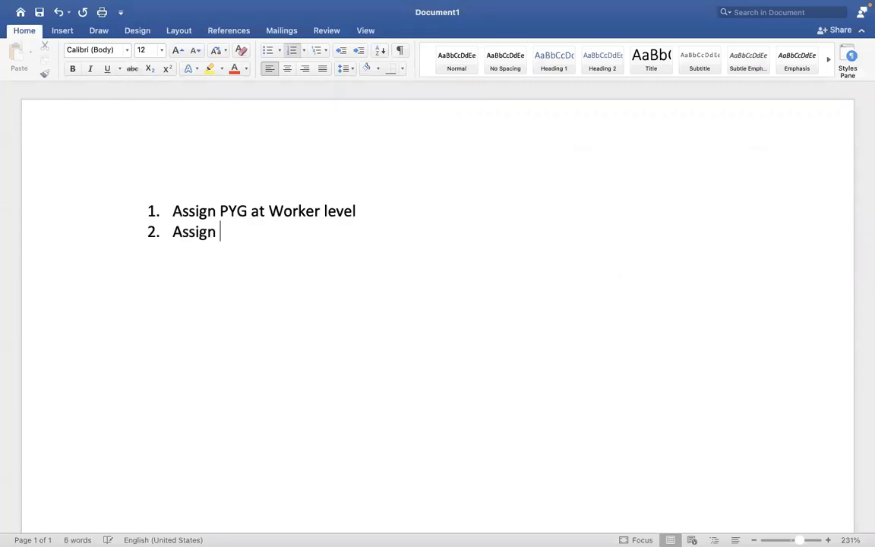
{"action": "type", "text": "PYG at"}
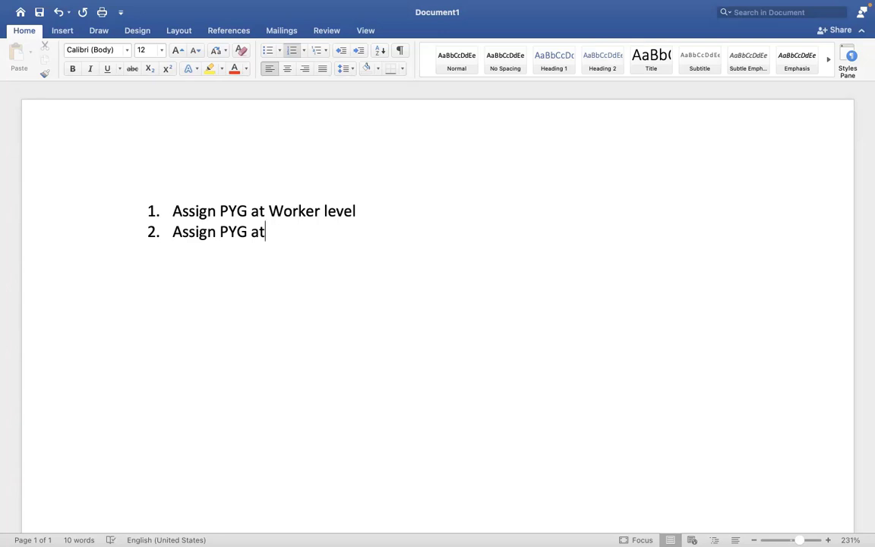
{"action": "key", "text": "BackSpace"}
{"action": "key", "text": "BackSpace"}
{"action": "type", "text": "thro"}
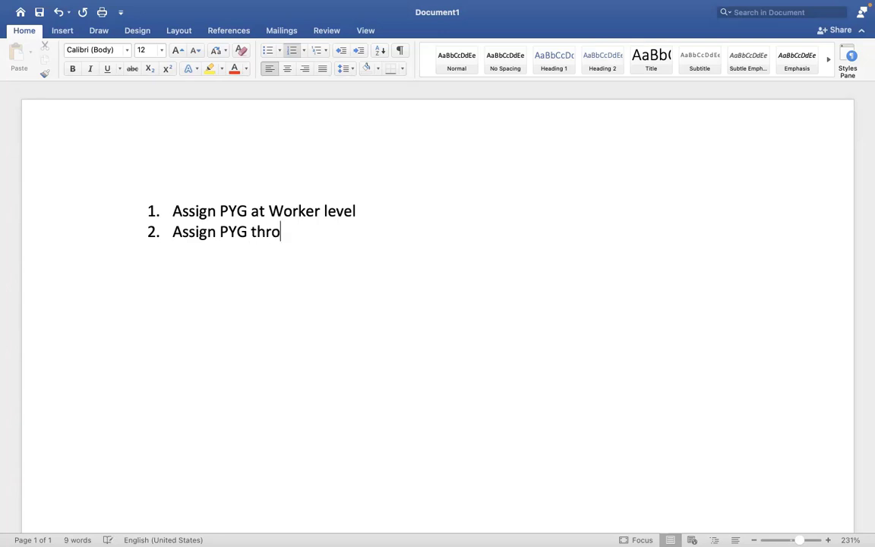
{"action": "type", "text": "ugh task"}
Step: Add item 3, 'Assign/default the PYG based on automatic rule', then return to Workday
{"action": "key", "text": "Return"}
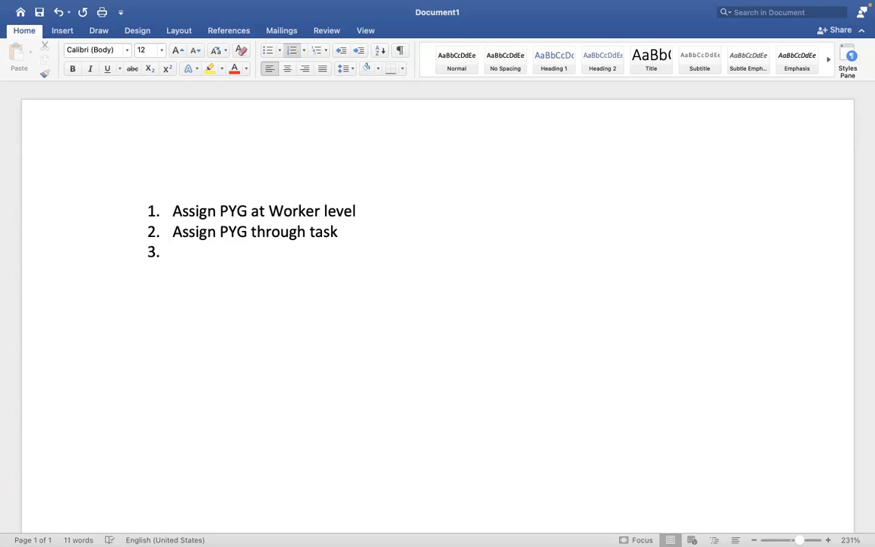
{"action": "type", "text": "A"}
{"action": "key", "text": "BackSpace"}
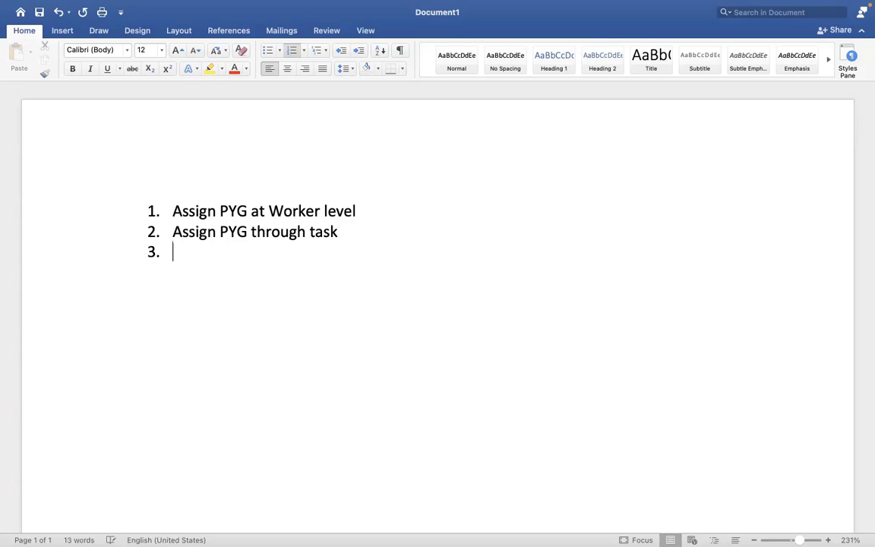
{"action": "type", "text": "Assign/de"}
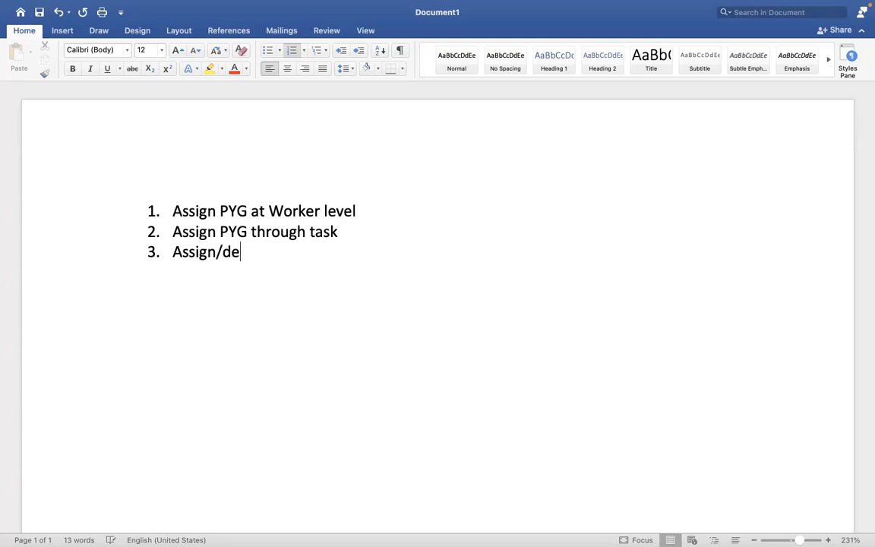
{"action": "type", "text": "fault the "}
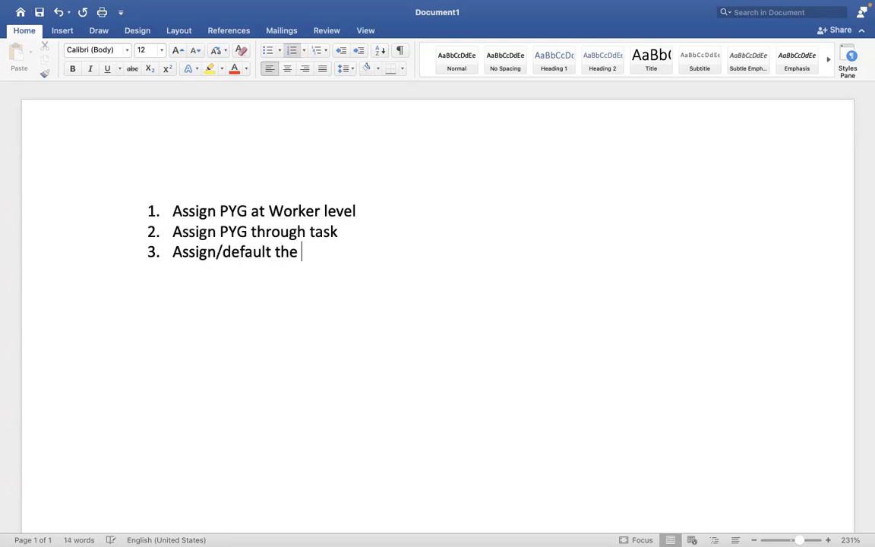
{"action": "type", "text": "PYG ba"}
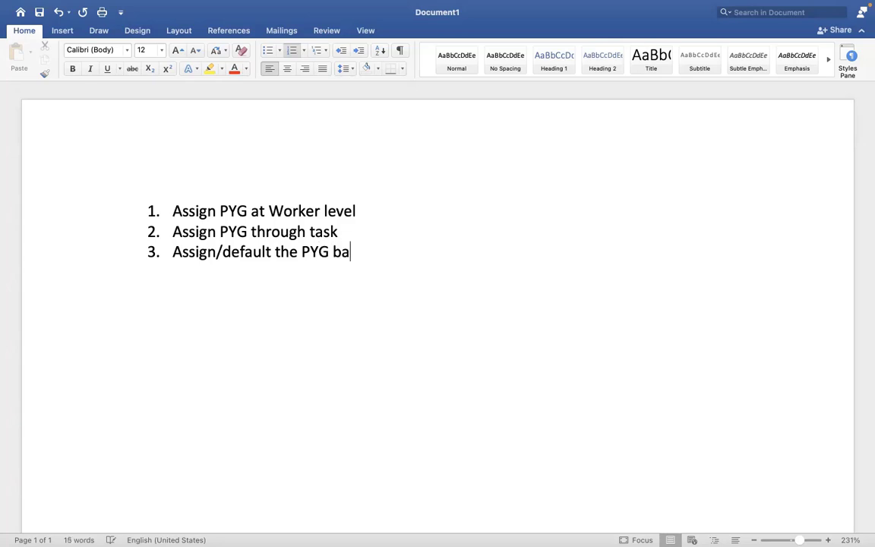
{"action": "type", "text": "sed on a"}
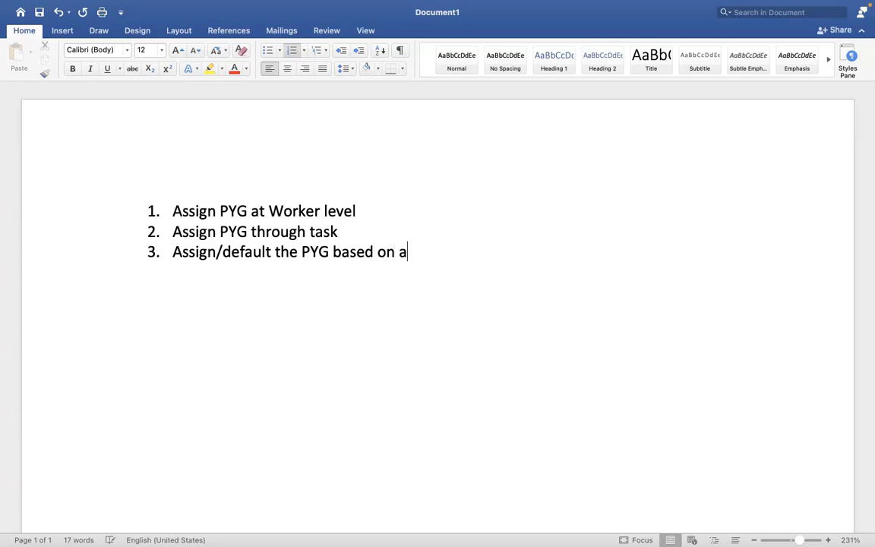
{"action": "type", "text": "utomatic rule"}
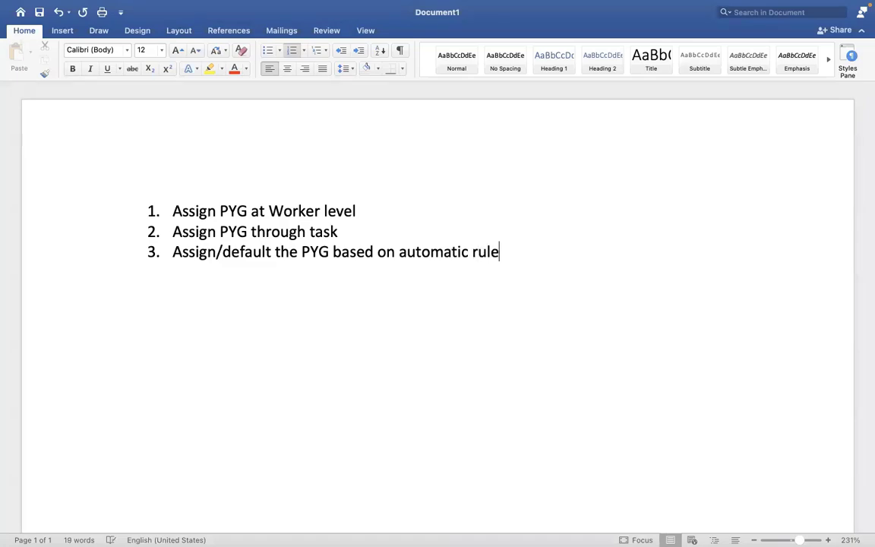
{"action": "key", "text": "ctrl+Right"}
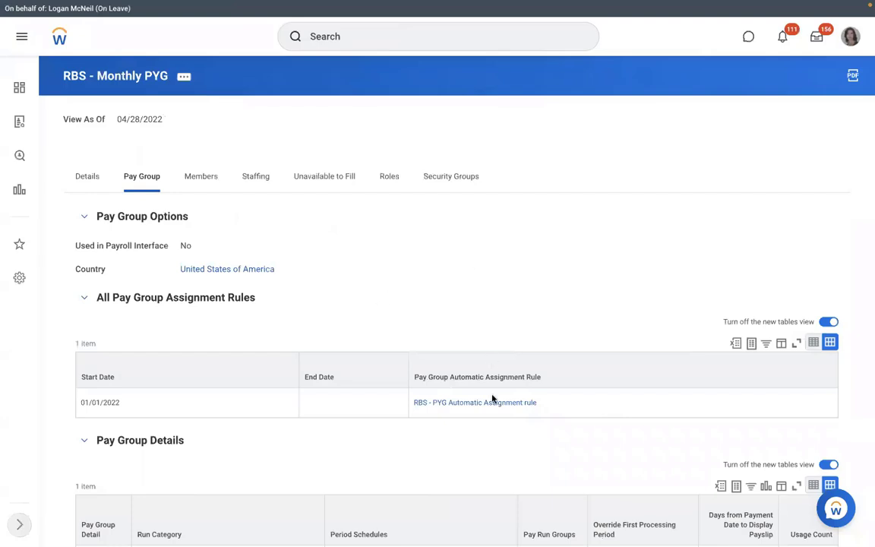
Step: Open the RBS - PYG Automatic Assignment rule, check its usage, and review its conditions
{"action": "left_click", "coordinate": [458, 404]}
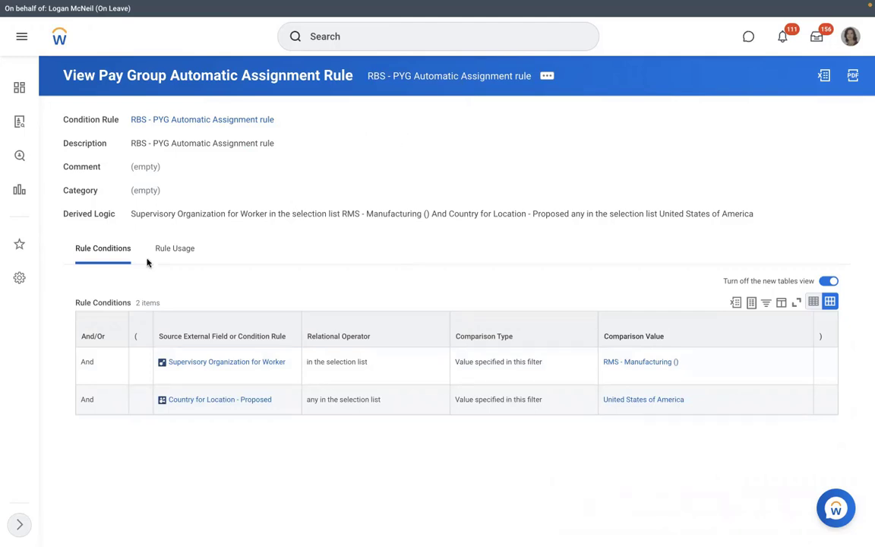
{"action": "left_click", "coordinate": [174, 249]}
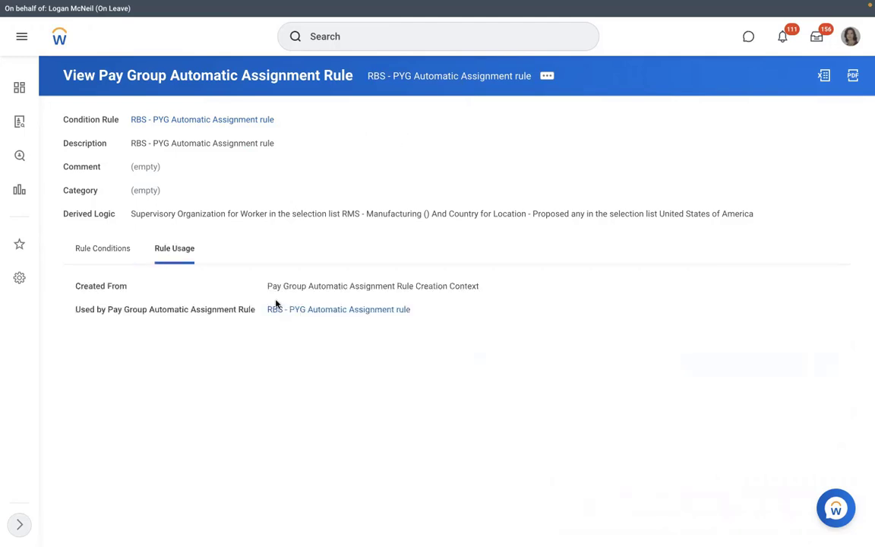
{"action": "left_click", "coordinate": [325, 311]}
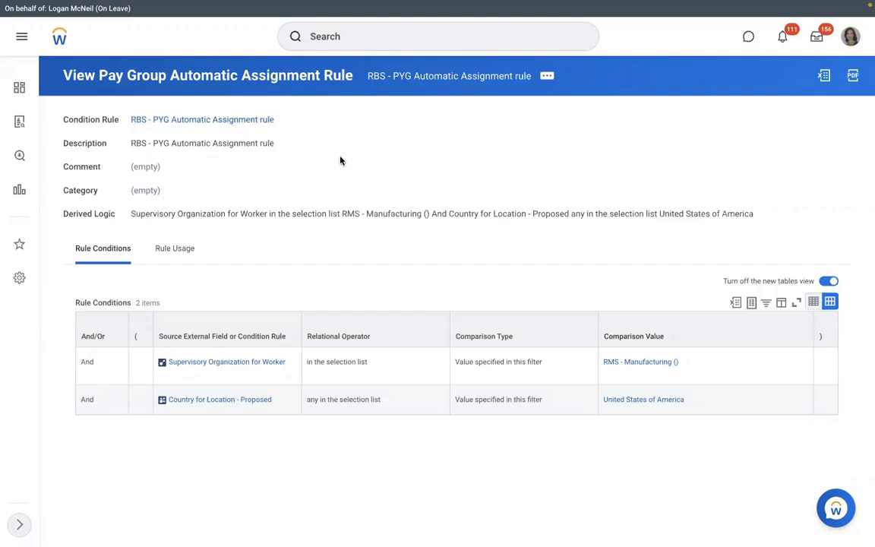
Step: Open RMS - Manufacturing, view its Position Management staffing, then try and cancel a create position definition
{"action": "left_click", "coordinate": [600, 364]}
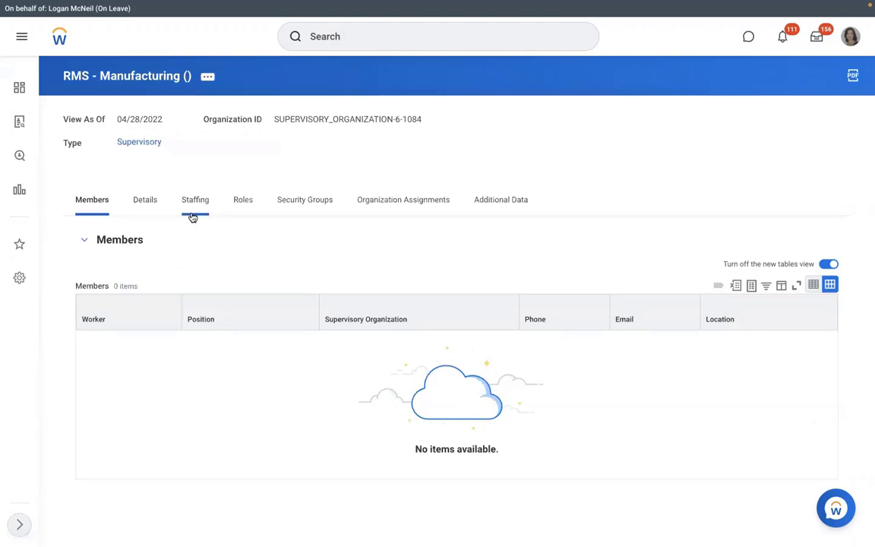
{"action": "left_click", "coordinate": [193, 216]}
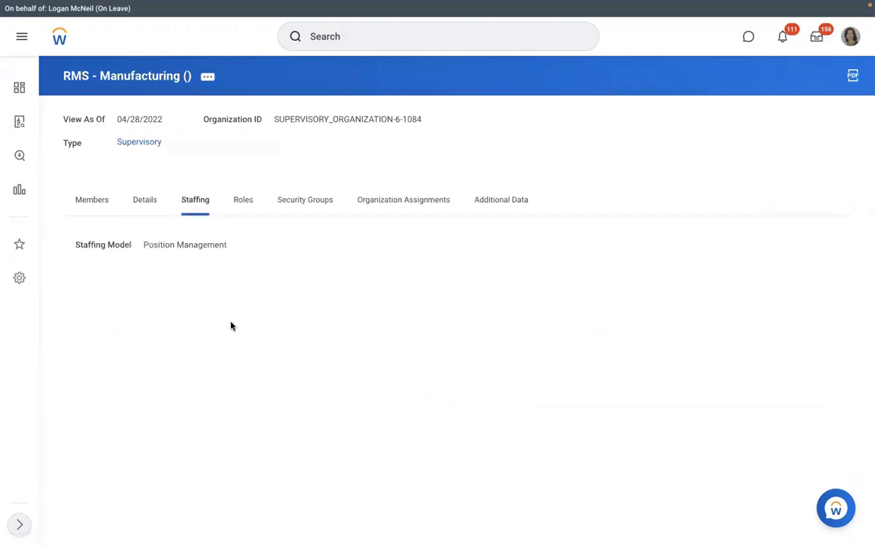
{"action": "left_click", "coordinate": [206, 76]}
{"action": "mouse_move", "coordinate": [289, 205]}
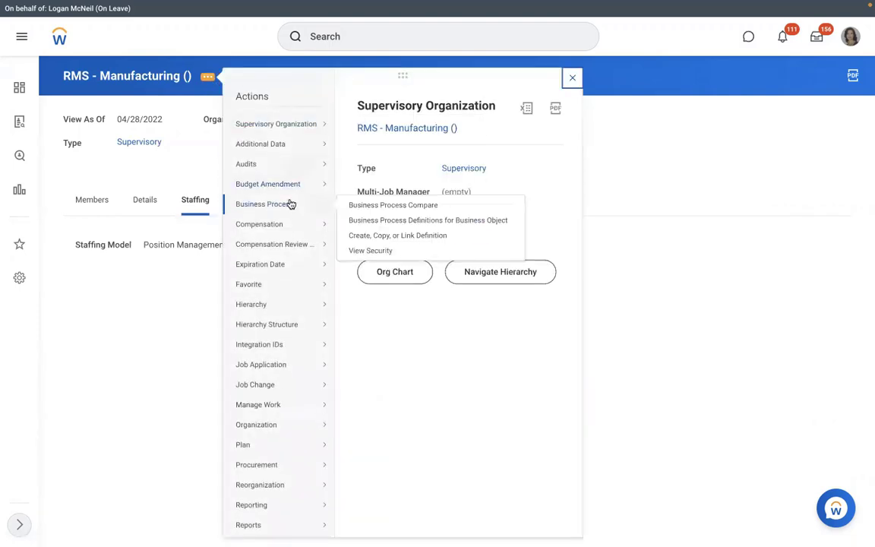
{"action": "left_click", "coordinate": [366, 235]}
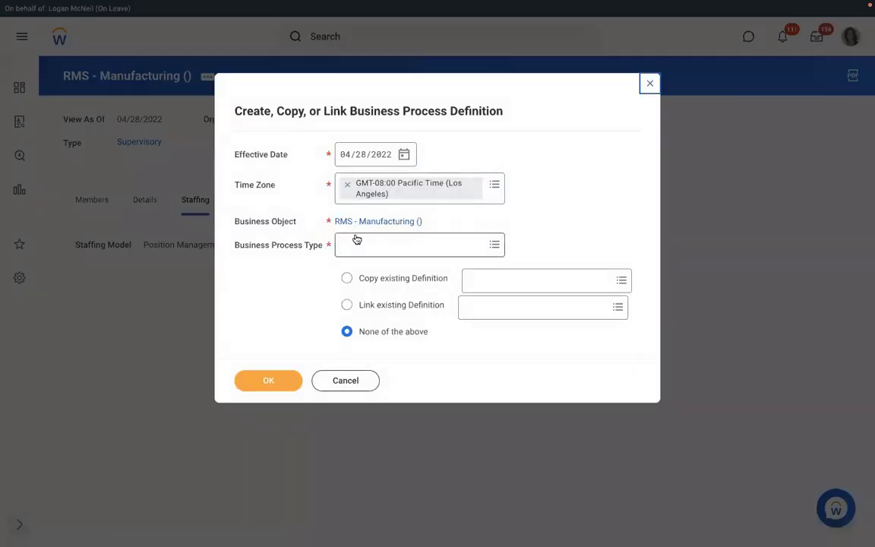
{"action": "left_click", "coordinate": [353, 243]}
{"action": "type", "text": "creat"}
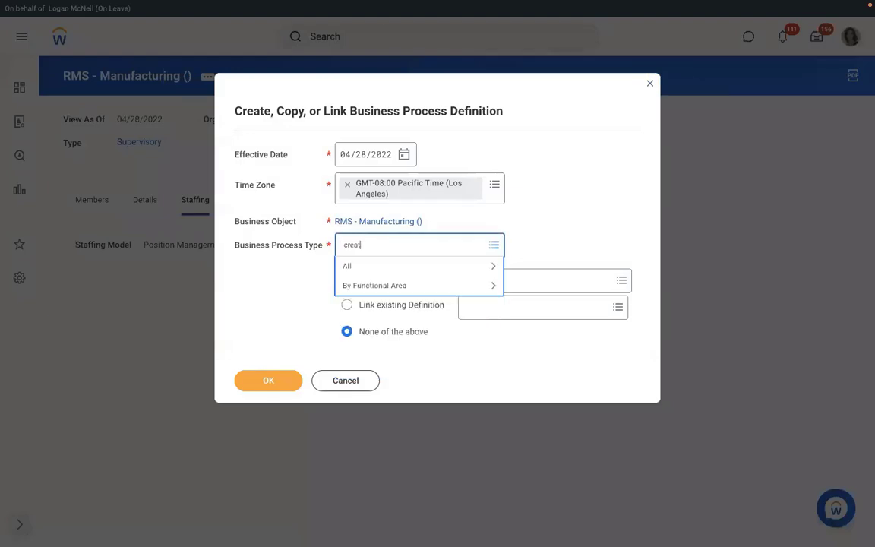
{"action": "type", "text": "e position"}
{"action": "key", "text": "Return"}
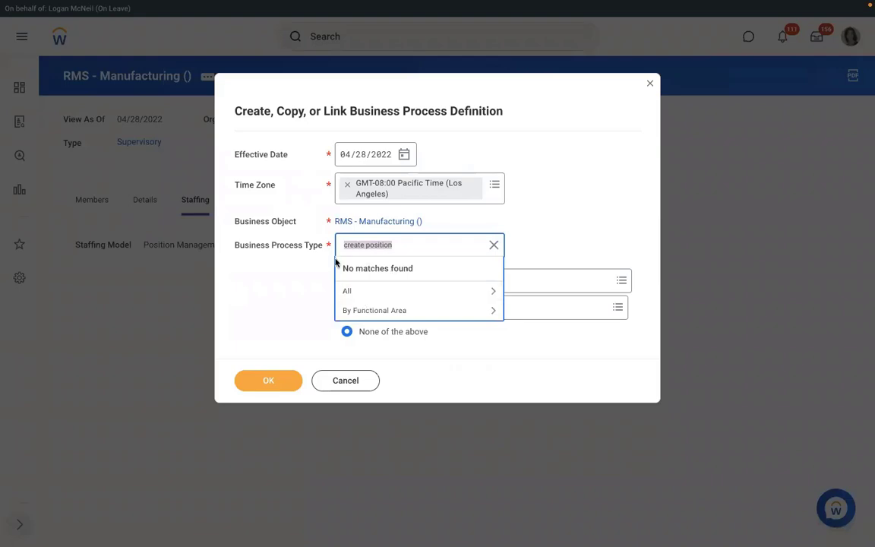
{"action": "left_click", "coordinate": [330, 380]}
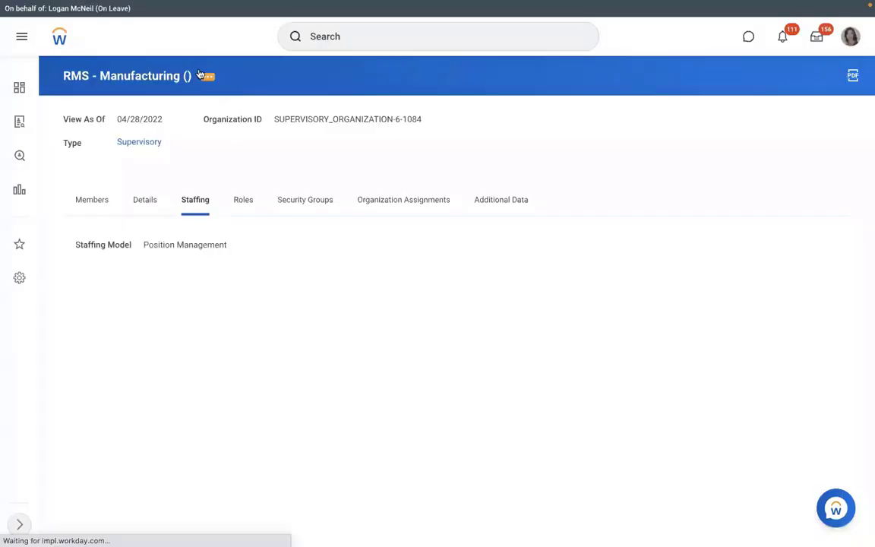
{"action": "left_click", "coordinate": [206, 79]}
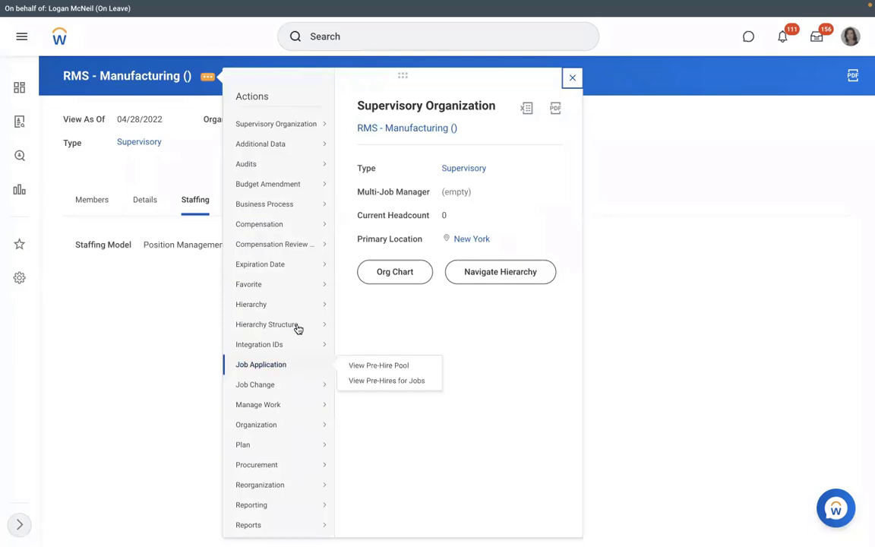
Step: Create a Hire business process definition on RMS - Manufacturing, effective 04/28/2022
{"action": "mouse_move", "coordinate": [300, 205]}
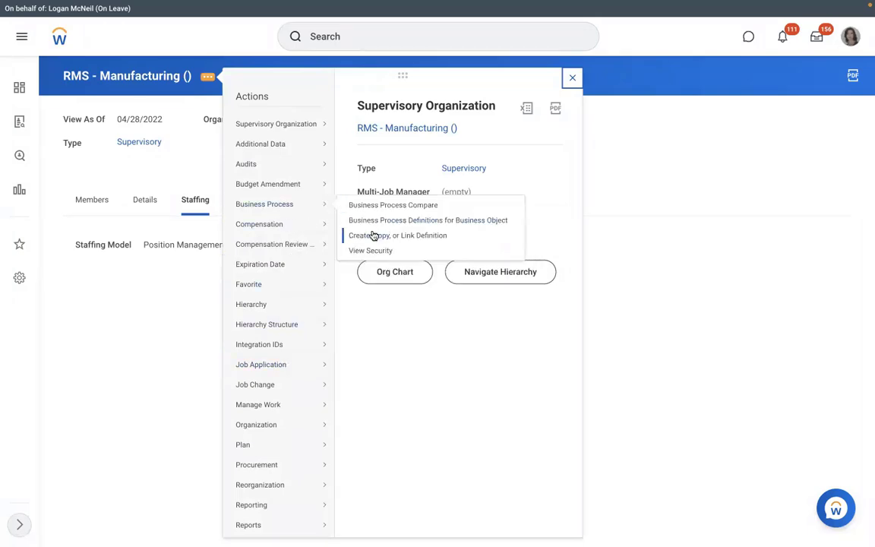
{"action": "left_click", "coordinate": [373, 236]}
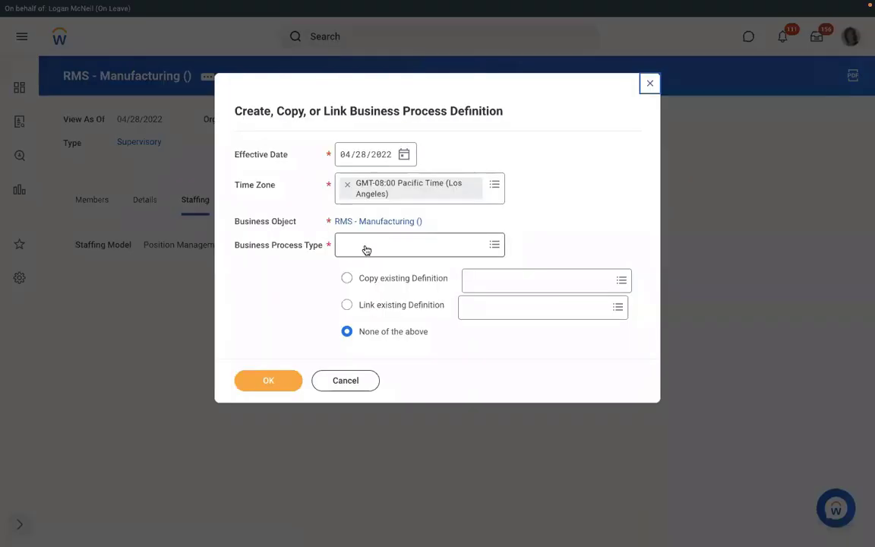
{"action": "left_click", "coordinate": [364, 246]}
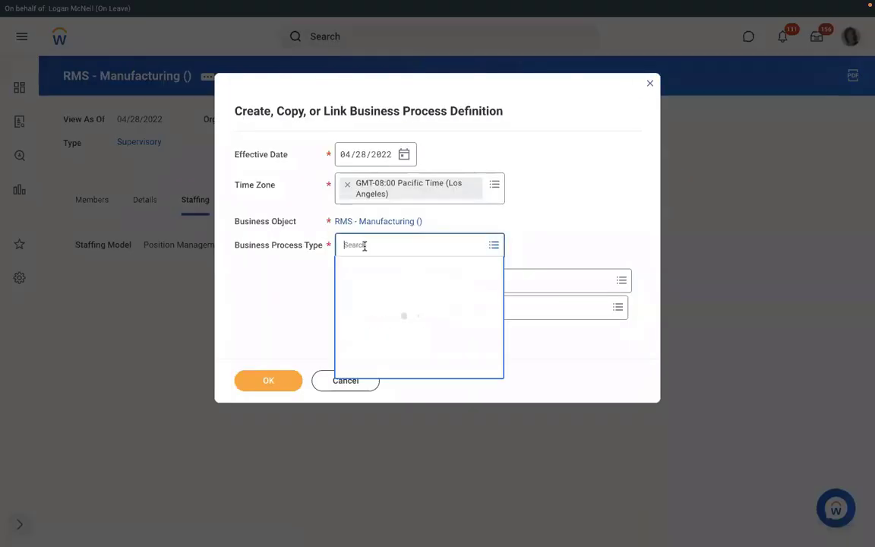
{"action": "type", "text": "hire"}
{"action": "key", "text": "Return"}
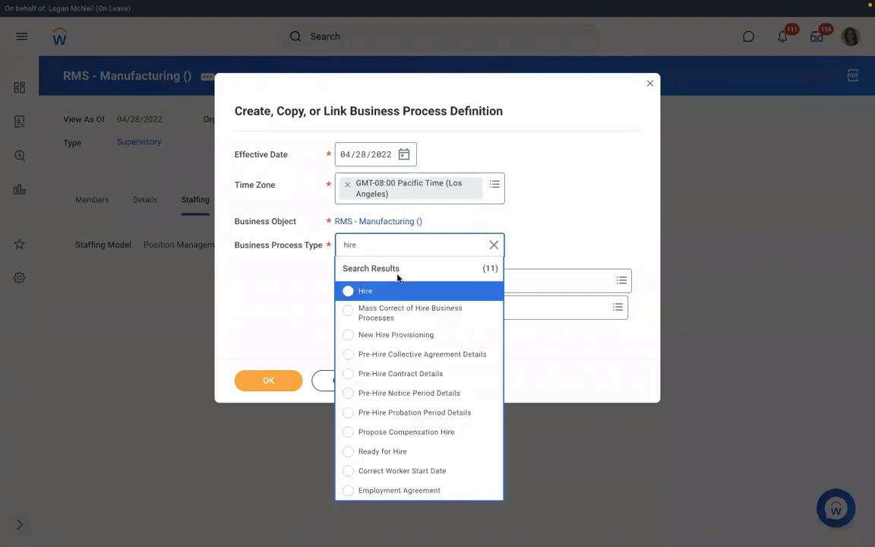
{"action": "left_click", "coordinate": [387, 291]}
{"action": "left_click", "coordinate": [256, 383]}
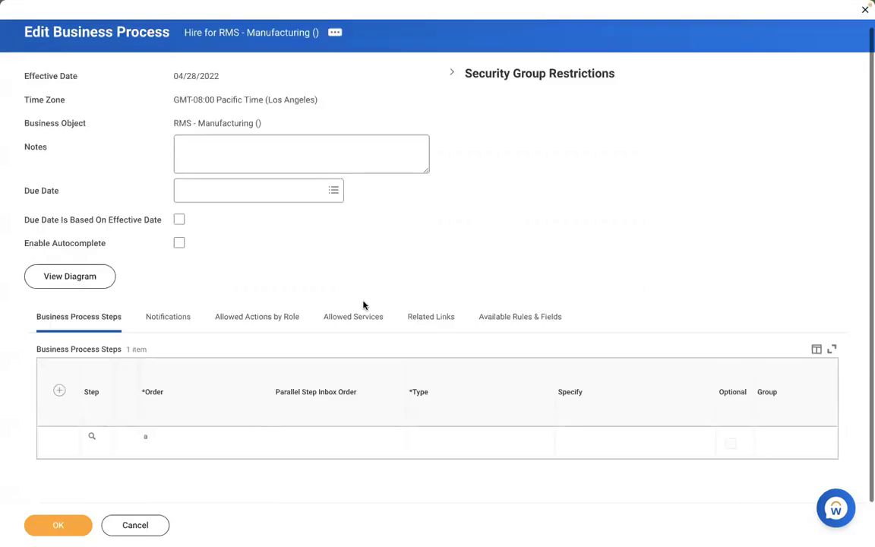
Step: Add step b to the Hire process as an Assign Pay Group action
{"action": "left_click", "coordinate": [59, 391]}
{"action": "left_click", "coordinate": [194, 444]}
{"action": "type", "text": "b"}
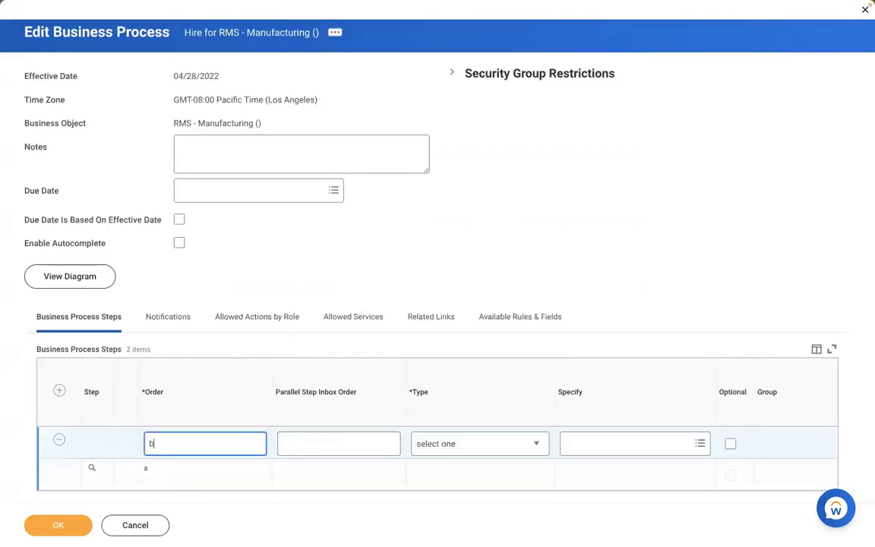
{"action": "left_click", "coordinate": [440, 444]}
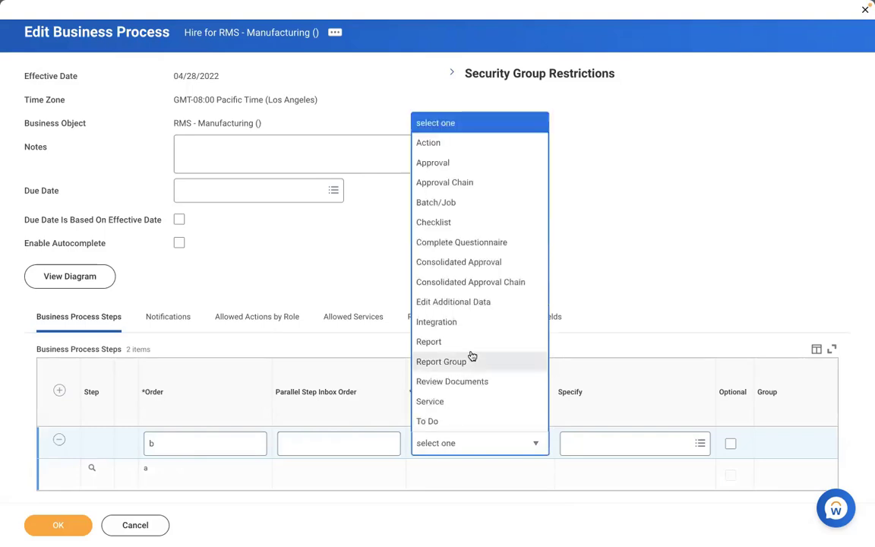
{"action": "left_click", "coordinate": [433, 144]}
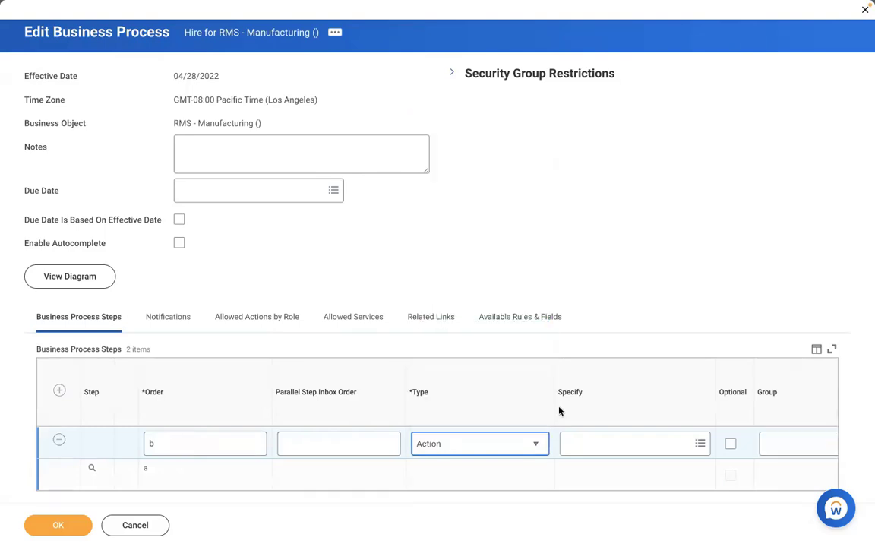
{"action": "left_click", "coordinate": [597, 443]}
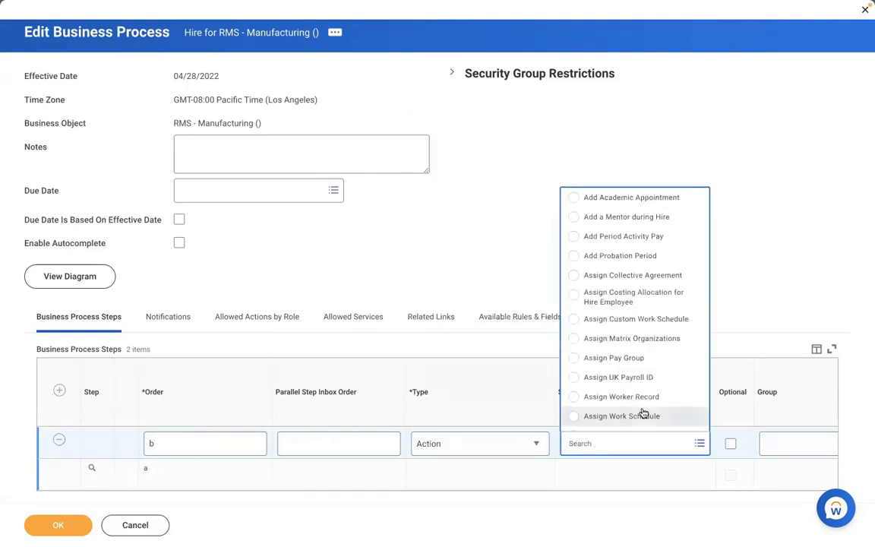
{"action": "left_click", "coordinate": [608, 358]}
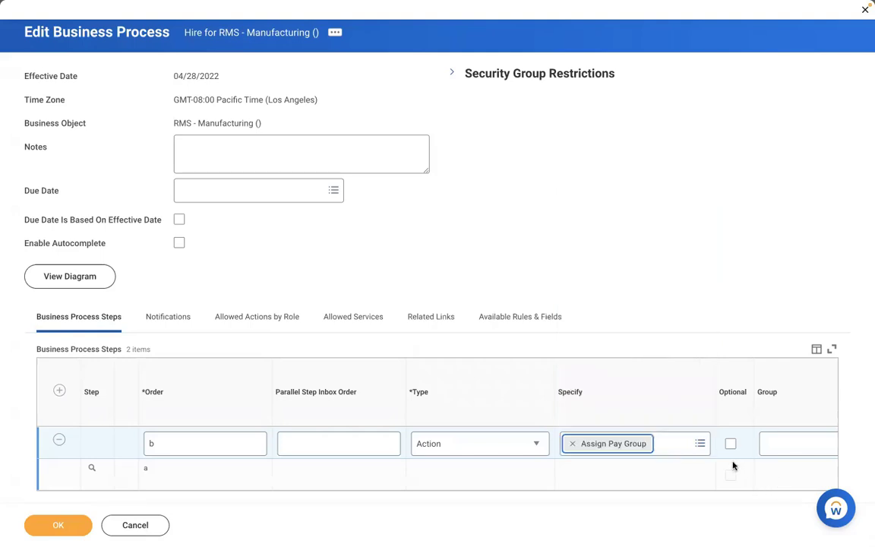
{"action": "left_click", "coordinate": [732, 465]}
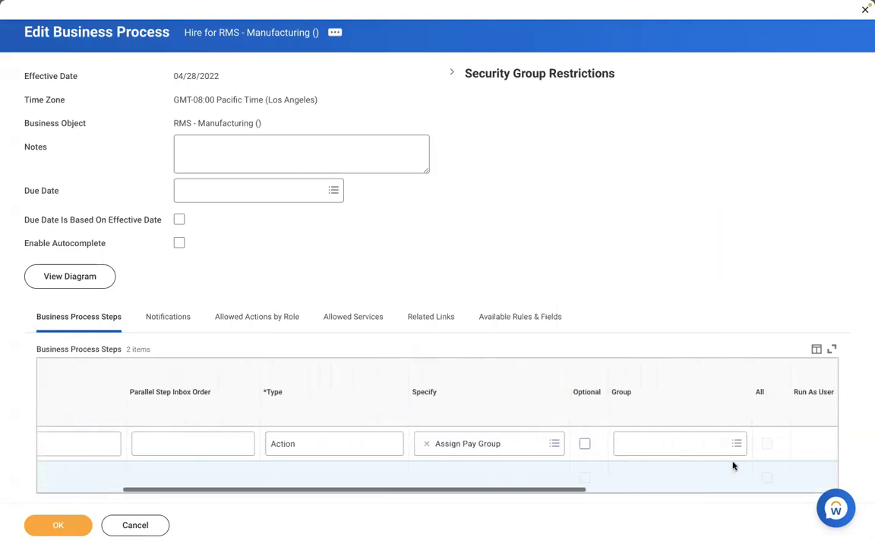
Step: Assign the Payroll Partner security group to the Assign Pay Group step
{"action": "left_click", "coordinate": [674, 445]}
{"action": "type", "text": "pay"}
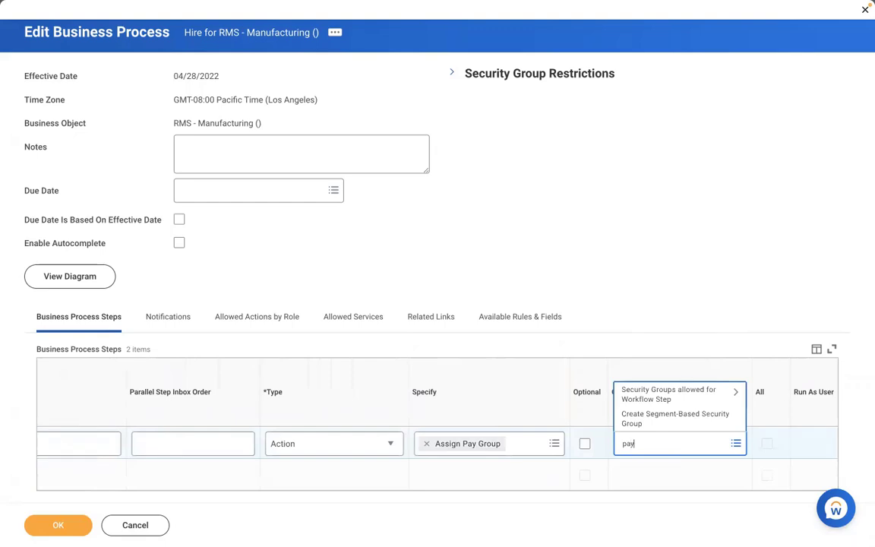
{"action": "type", "text": "roll partner"}
{"action": "key", "text": "Return"}
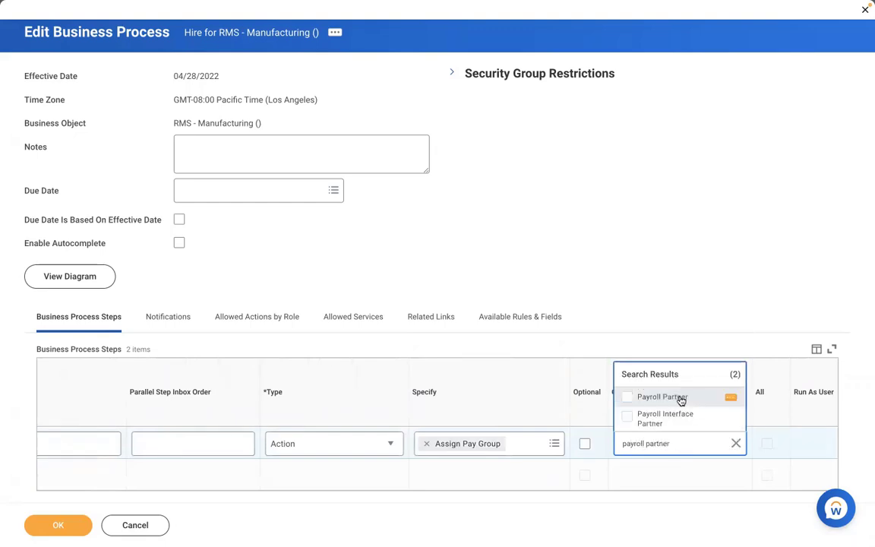
{"action": "left_click", "coordinate": [680, 399]}
{"action": "left_click", "coordinate": [453, 271]}
{"action": "scroll", "coordinate": [453, 271], "scroll_direction": "down", "scroll_amount": 1}
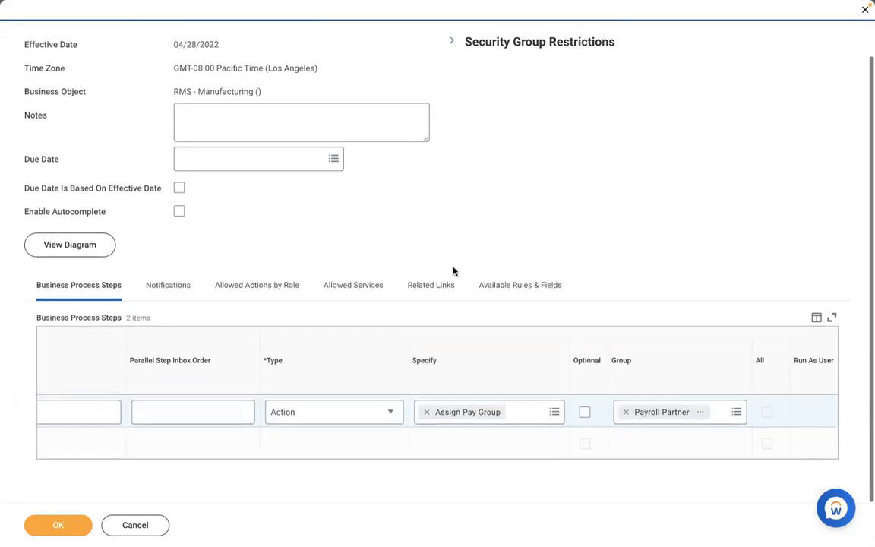
{"action": "left_click", "coordinate": [104, 457]}
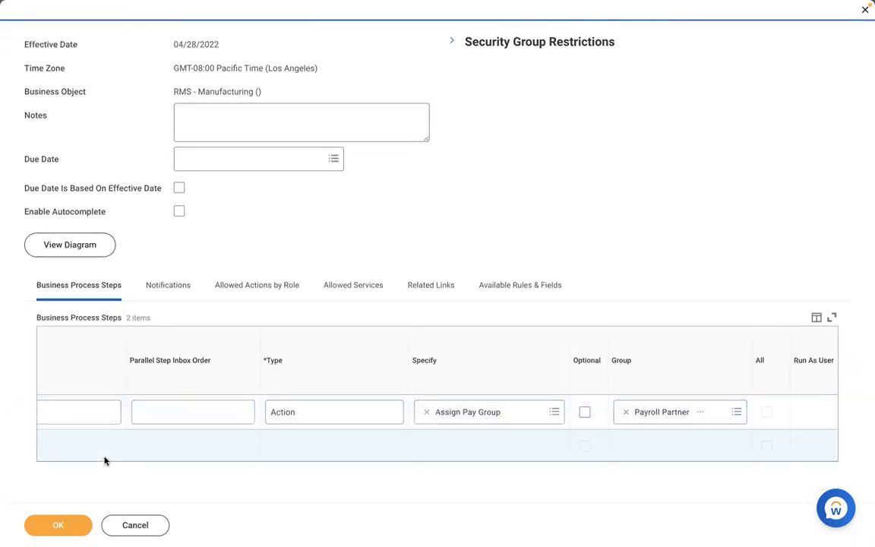
Step: Preview the Payroll Partner group details, then save the Hire business process
{"action": "scroll", "coordinate": [104, 460], "scroll_direction": "left", "scroll_amount": 4}
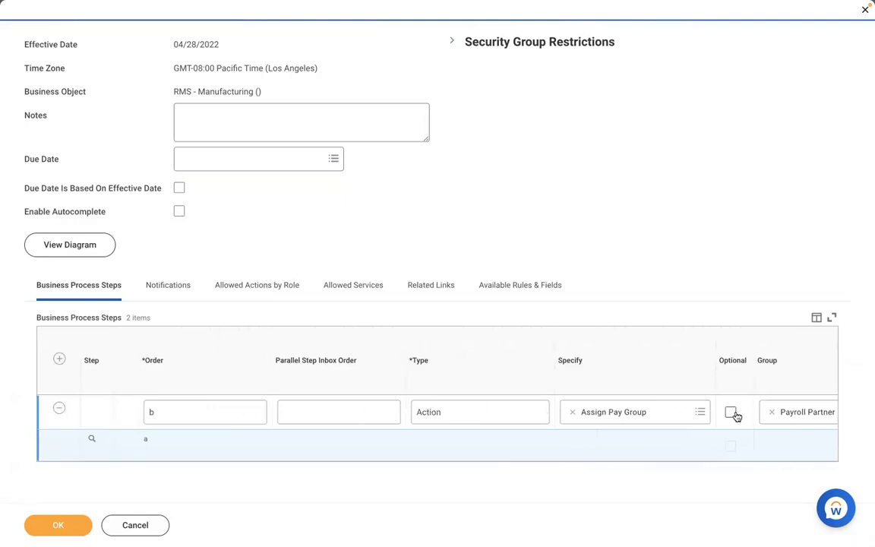
{"action": "scroll", "coordinate": [694, 448], "scroll_direction": "right", "scroll_amount": 1}
{"action": "scroll", "coordinate": [695, 447], "scroll_direction": "right", "scroll_amount": 6}
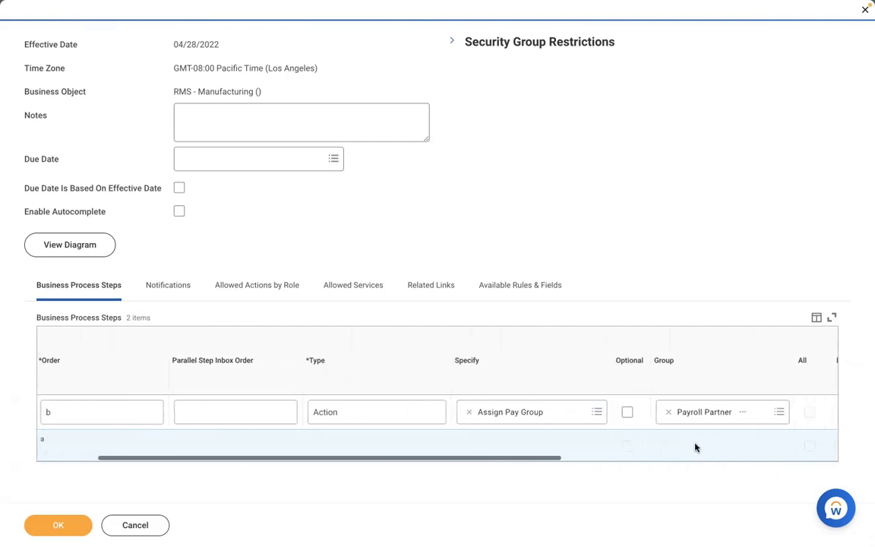
{"action": "left_click", "coordinate": [628, 412]}
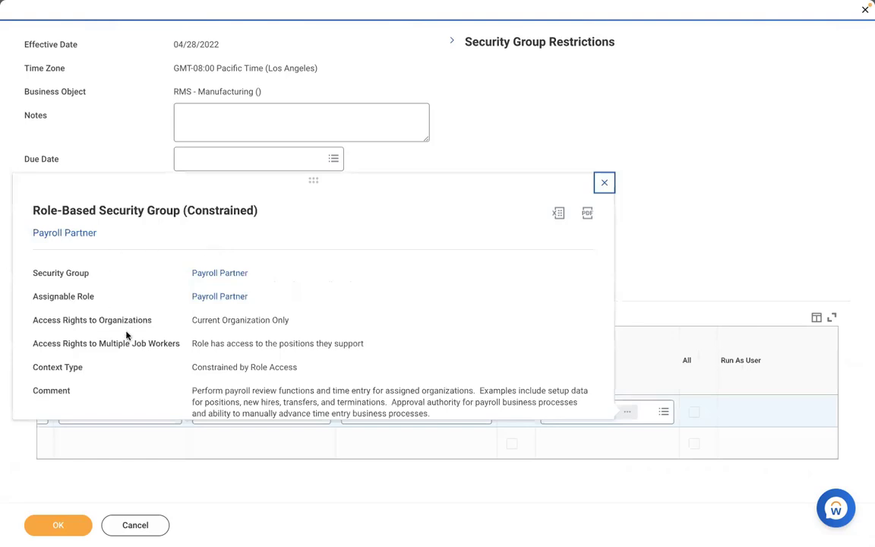
{"action": "left_click", "coordinate": [468, 154]}
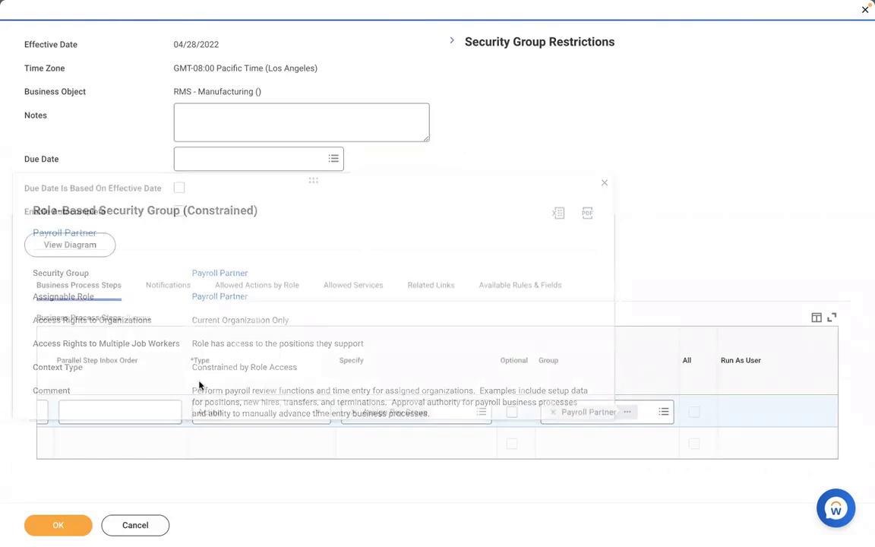
{"action": "left_click", "coordinate": [35, 527]}
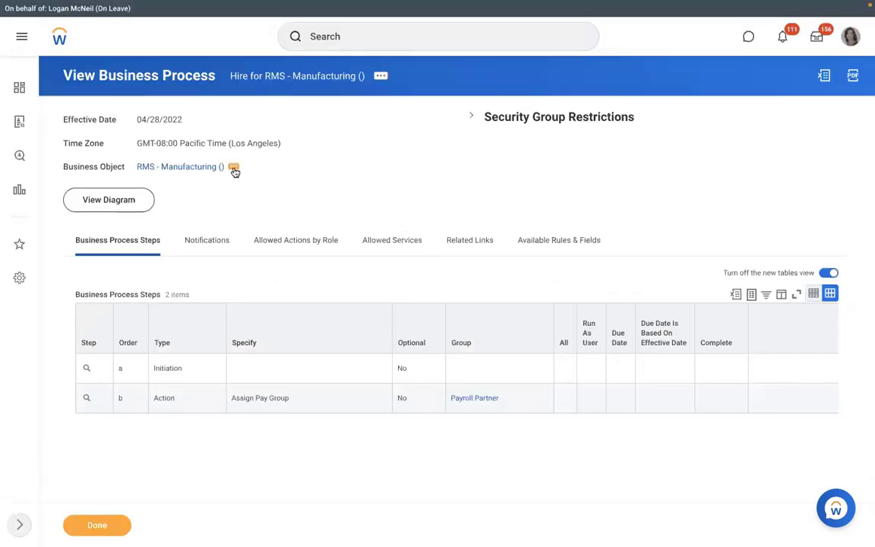
Step: Create an Assign Pay Group business process definition on RMS - Manufacturing, effective 04/28/2022
{"action": "left_click", "coordinate": [235, 171]}
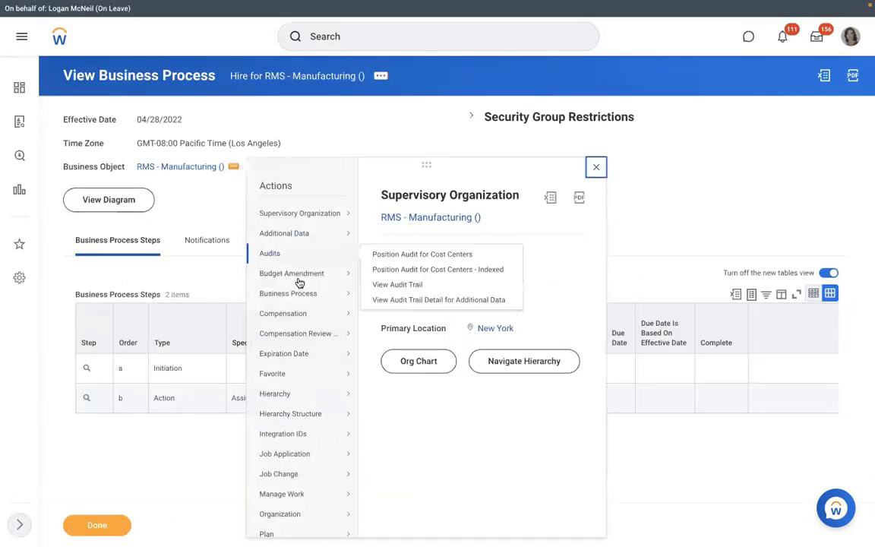
{"action": "mouse_move", "coordinate": [293, 294]}
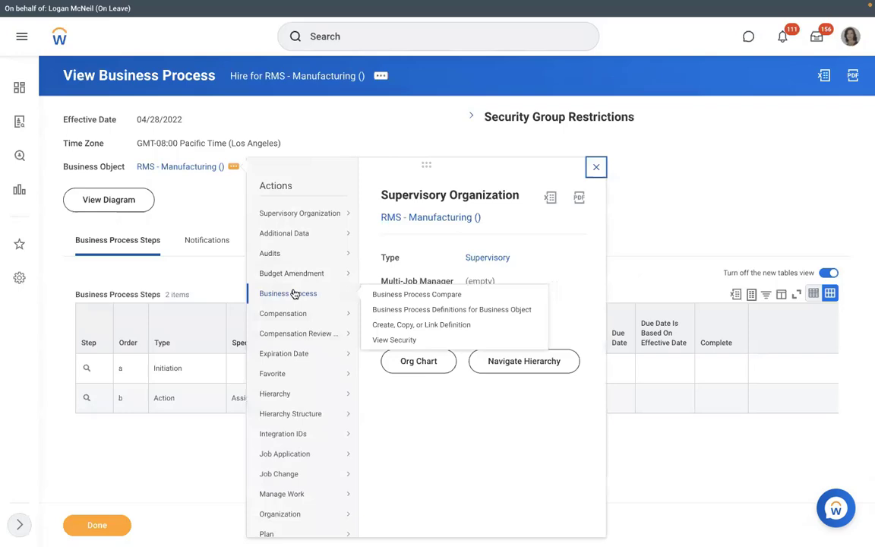
{"action": "left_click", "coordinate": [387, 325]}
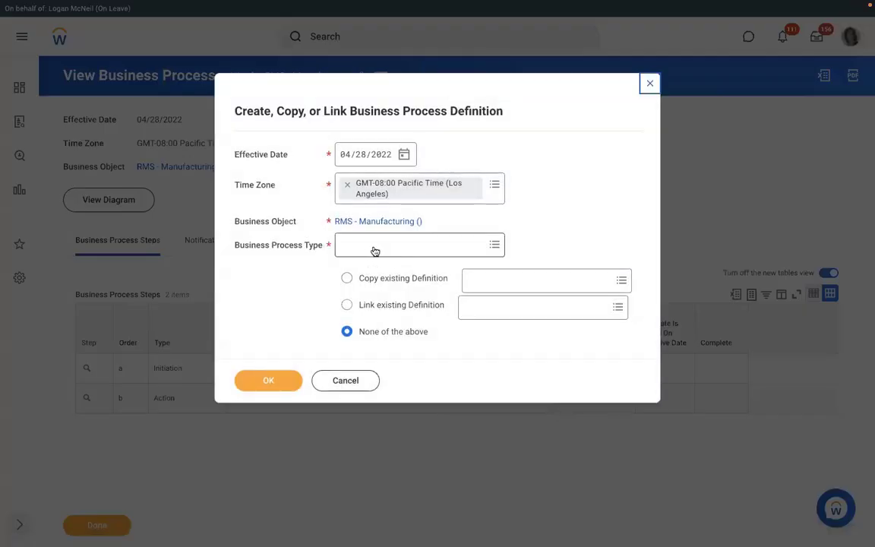
{"action": "left_click", "coordinate": [371, 246]}
{"action": "type", "text": "ass"}
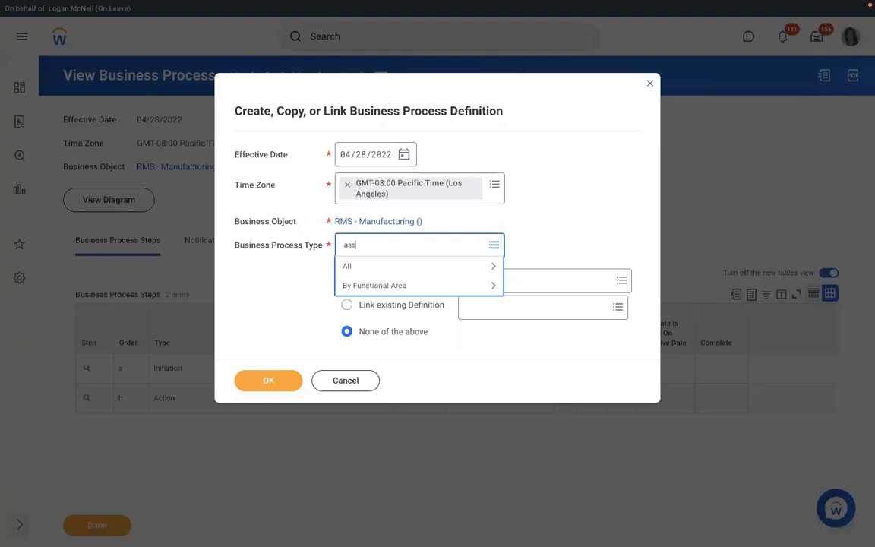
{"action": "type", "text": "ign pay group"}
{"action": "key", "text": "Return"}
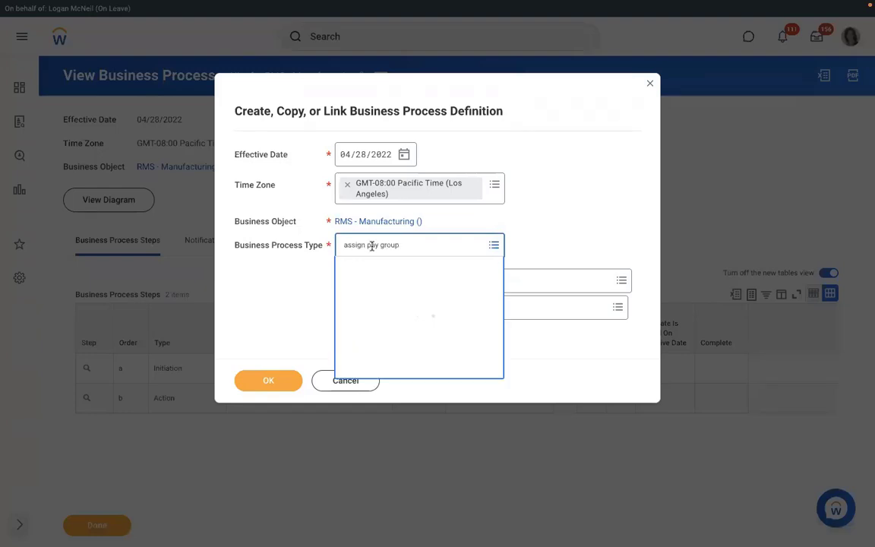
{"action": "left_click", "coordinate": [387, 291]}
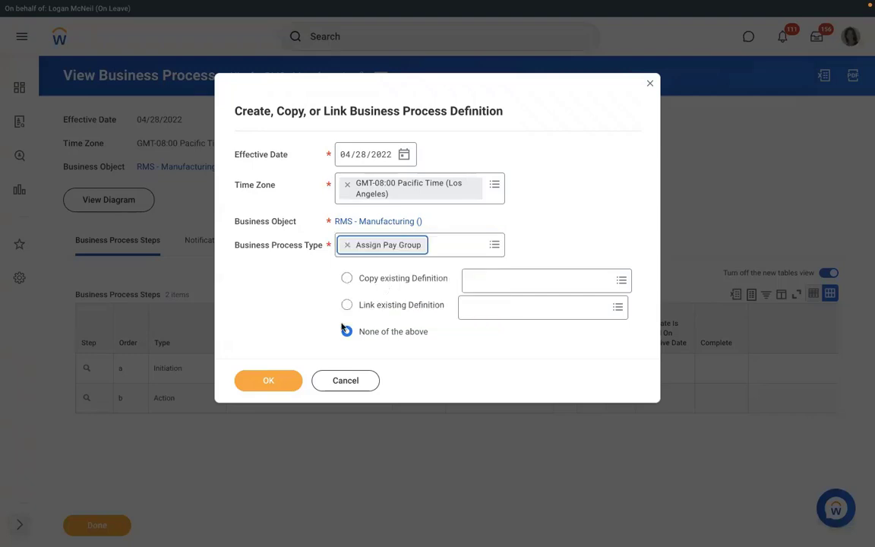
{"action": "left_click", "coordinate": [268, 381]}
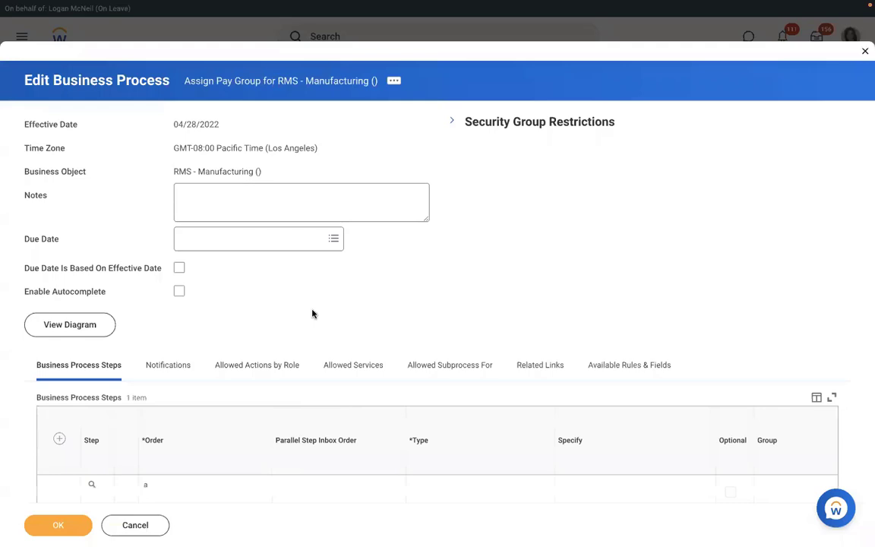
Step: Add step b as a Review Pay Group Assignment action
{"action": "scroll", "coordinate": [311, 313], "scroll_direction": "down", "scroll_amount": 1}
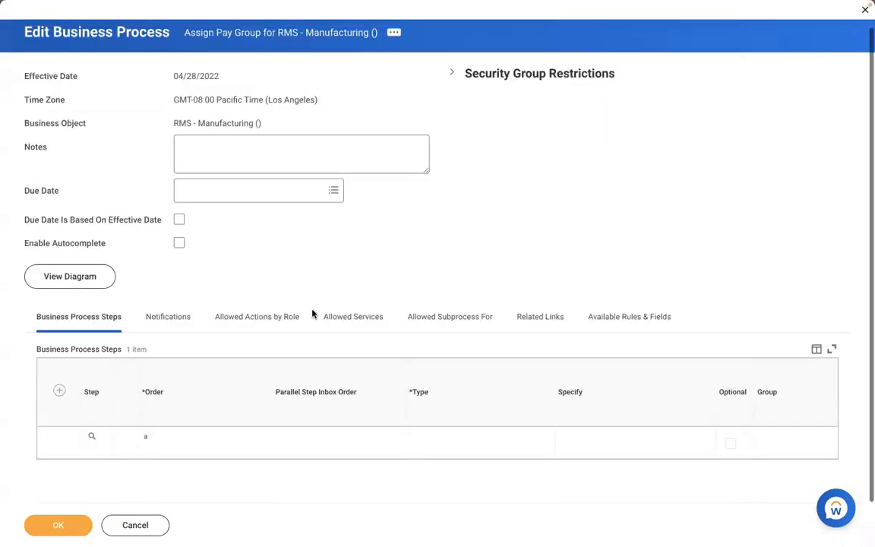
{"action": "left_click", "coordinate": [58, 391]}
{"action": "left_click", "coordinate": [180, 439]}
{"action": "type", "text": "b"}
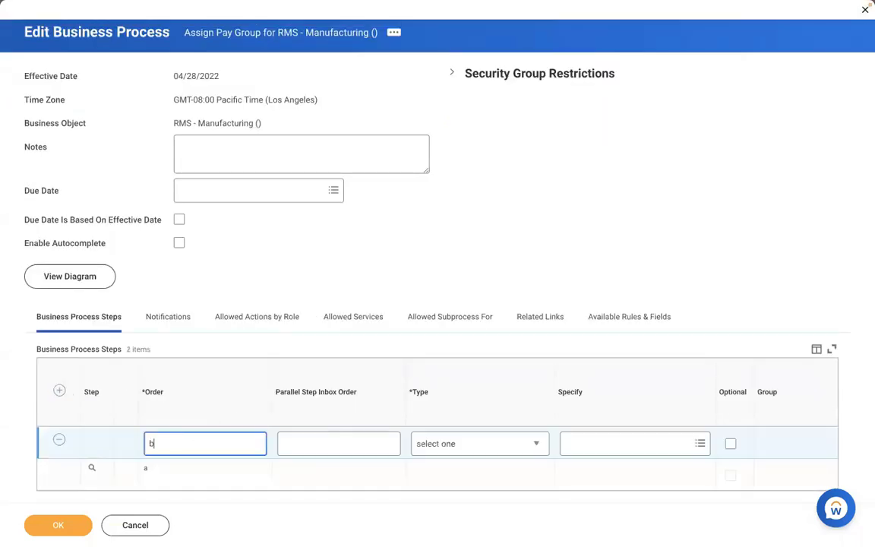
{"action": "left_click", "coordinate": [456, 444]}
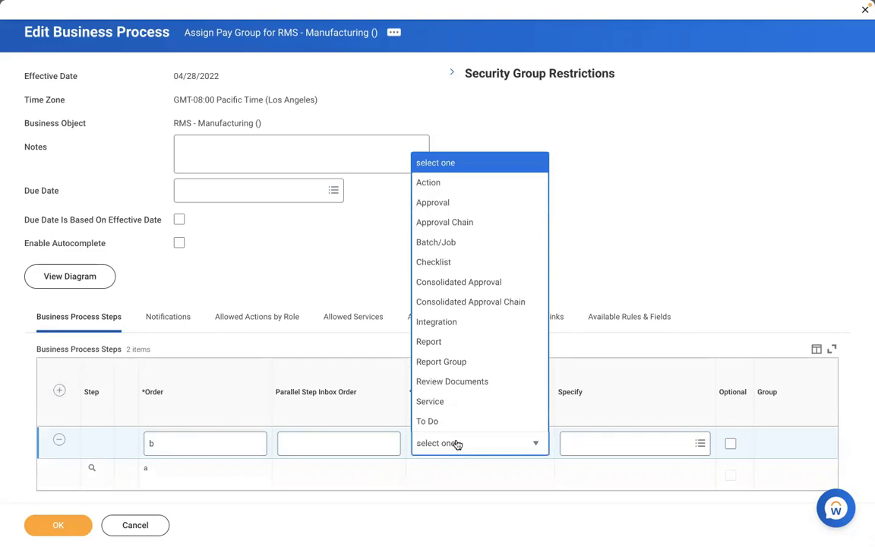
{"action": "left_click", "coordinate": [429, 183]}
{"action": "left_click", "coordinate": [576, 444]}
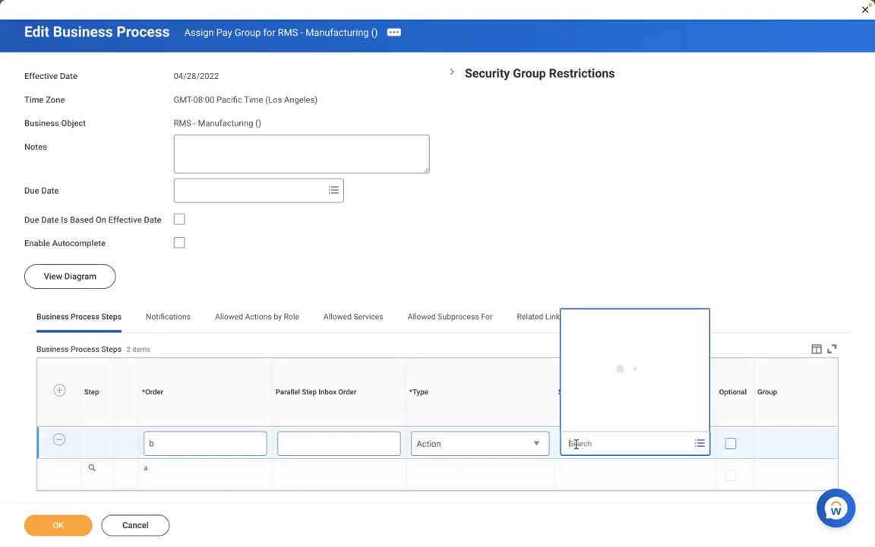
{"action": "type", "text": "review"}
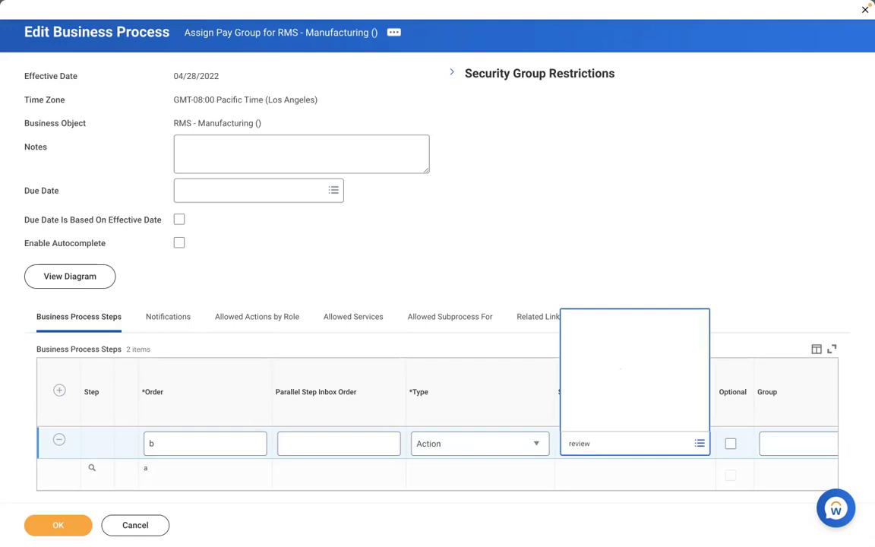
{"action": "key", "text": "Return"}
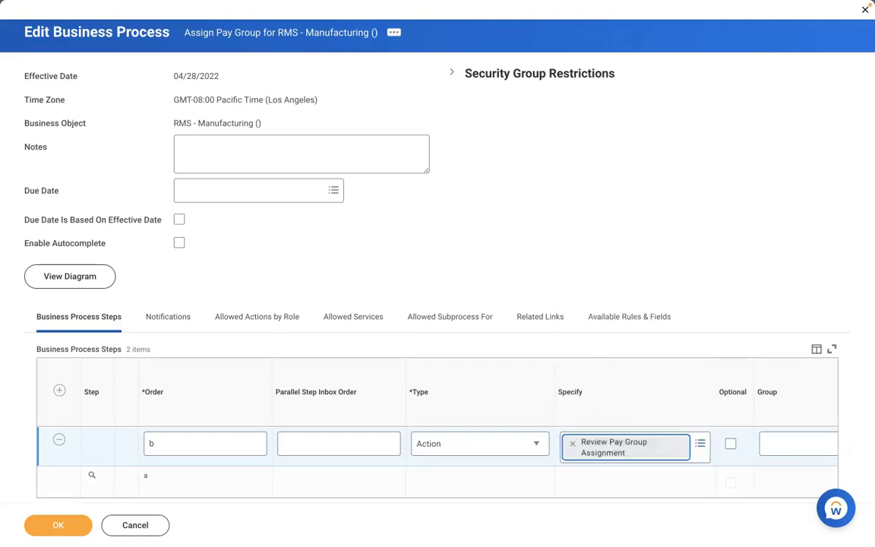
Step: Give step b the Payroll Partner group and save the Assign Pay Group process
{"action": "left_click", "coordinate": [799, 443]}
{"action": "type", "text": "payroll pa"}
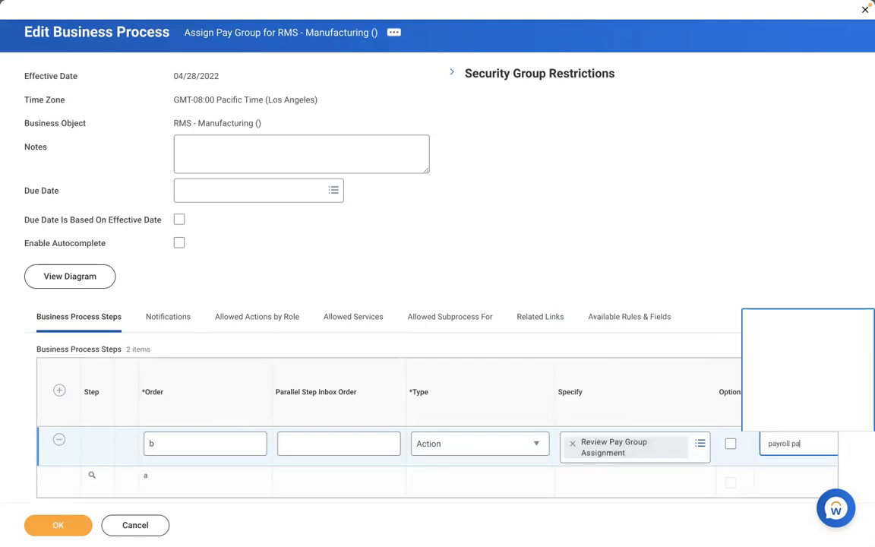
{"action": "type", "text": "rt"}
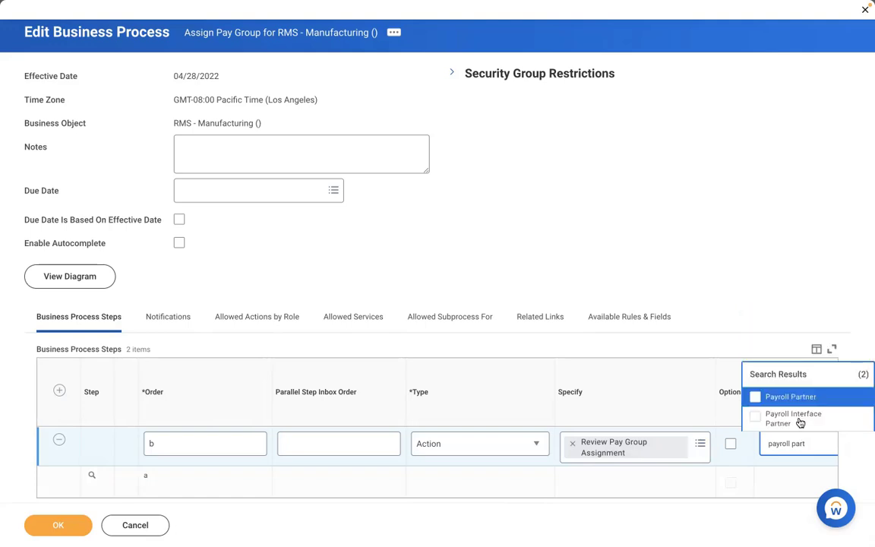
{"action": "key", "text": "Return"}
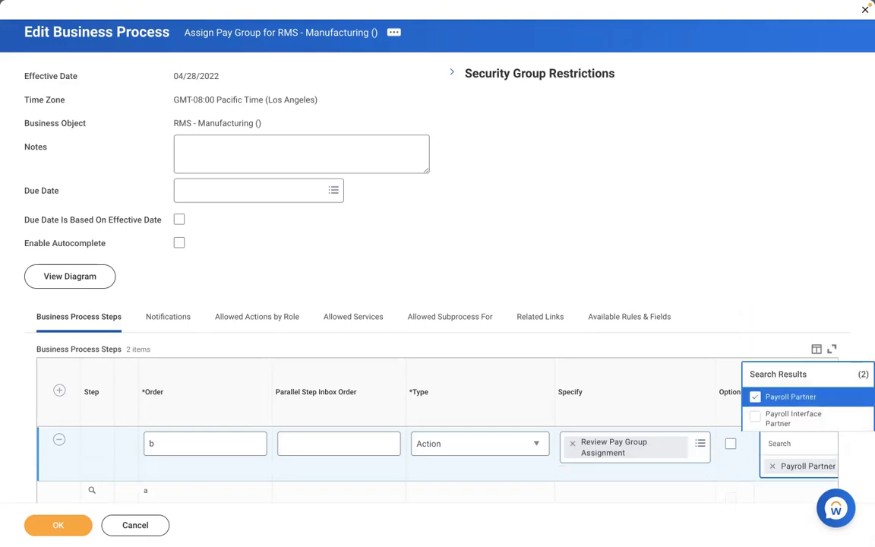
{"action": "left_click", "coordinate": [61, 525]}
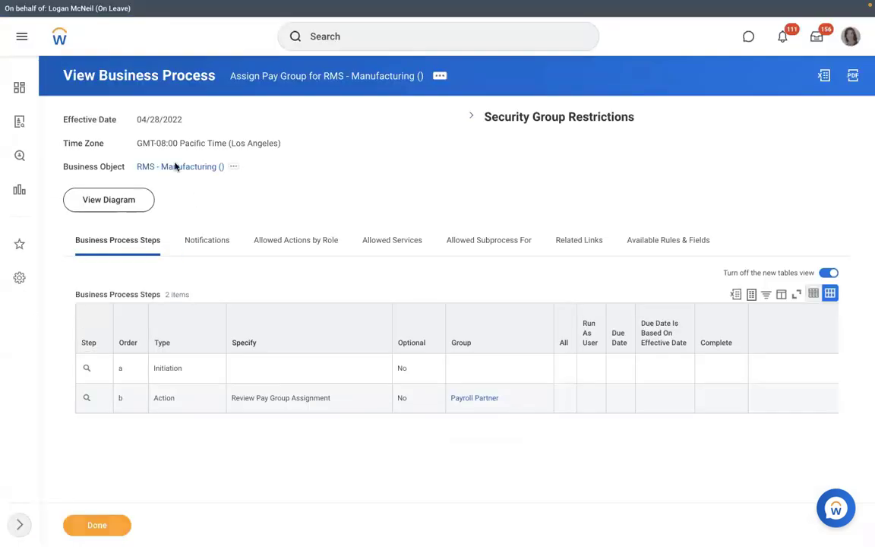
Step: From the RMS - Manufacturing organization's Staffing actions, start Create Position
{"action": "left_click", "coordinate": [175, 167]}
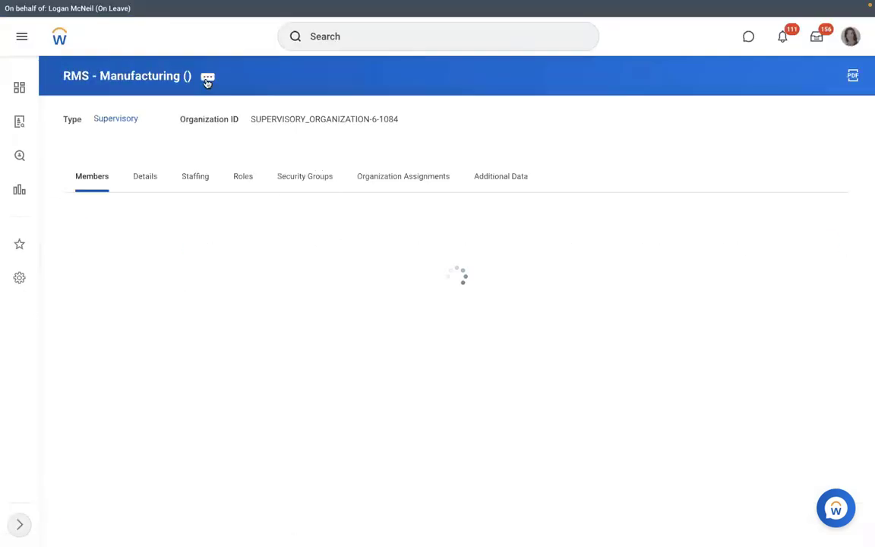
{"action": "left_click", "coordinate": [207, 78]}
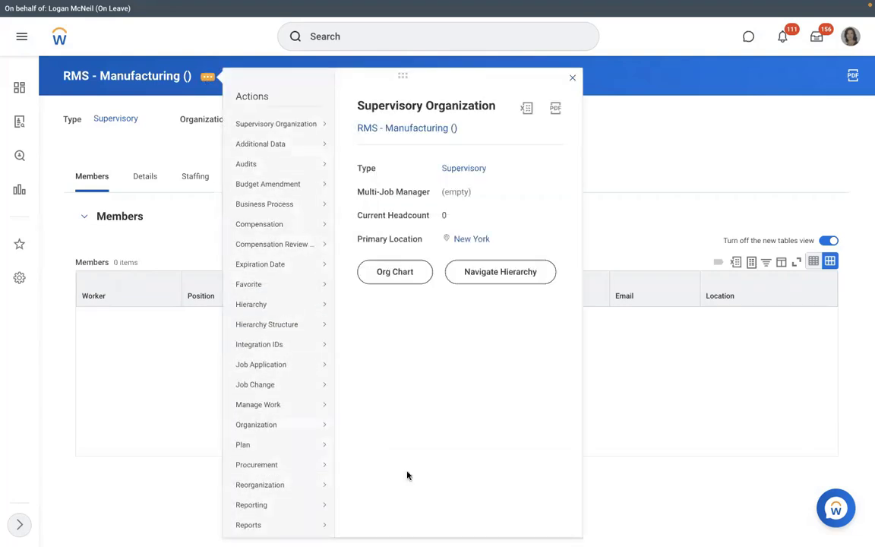
{"action": "scroll", "coordinate": [347, 434], "scroll_direction": "down", "scroll_amount": 3}
{"action": "scroll", "coordinate": [346, 435], "scroll_direction": "down", "scroll_amount": 1}
{"action": "mouse_move", "coordinate": [279, 410]}
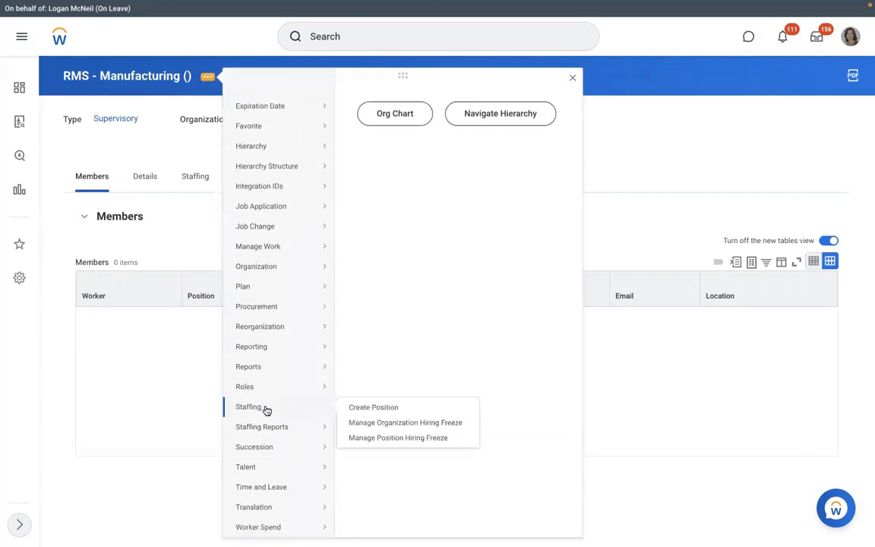
{"action": "left_click", "coordinate": [364, 408]}
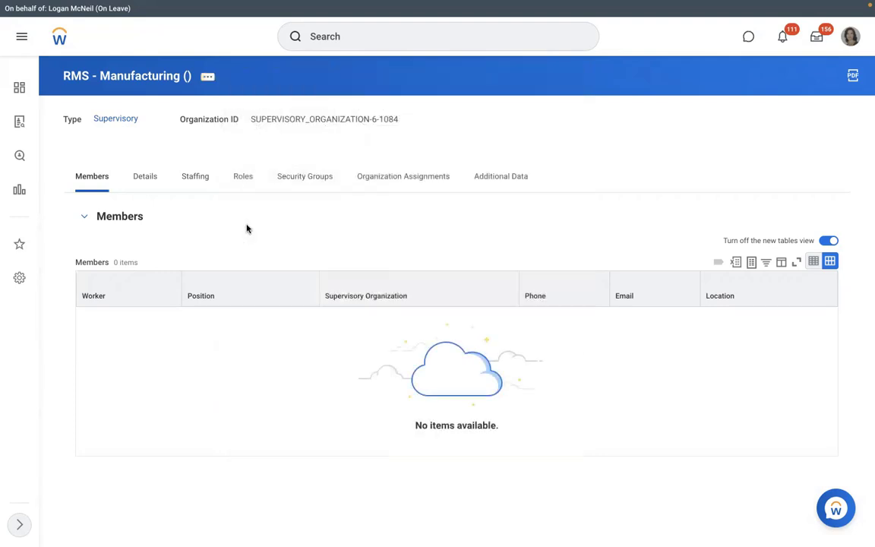
Step: Define 3 'Executive Manager IT' positions, available and hireable from 01/01/2022
{"action": "left_click", "coordinate": [203, 212]}
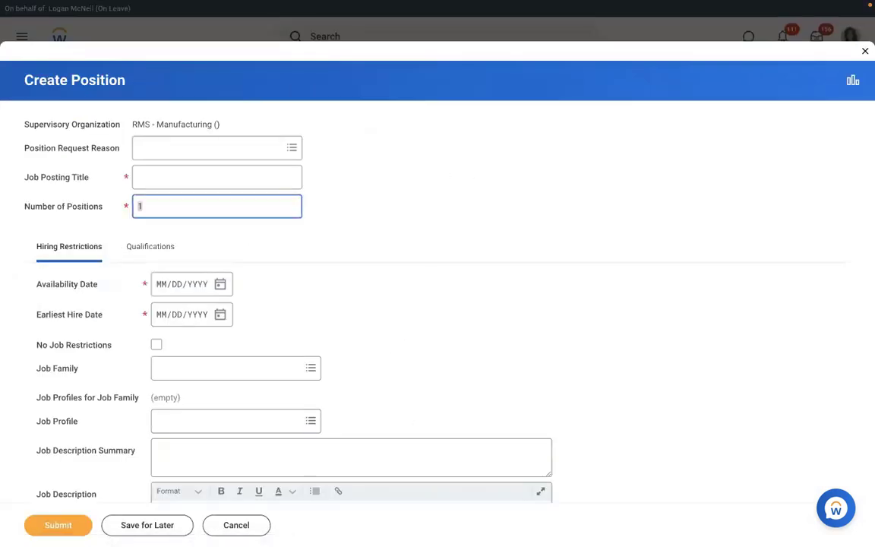
{"action": "type", "text": "3"}
{"action": "left_click", "coordinate": [156, 185]}
{"action": "type", "text": "E"}
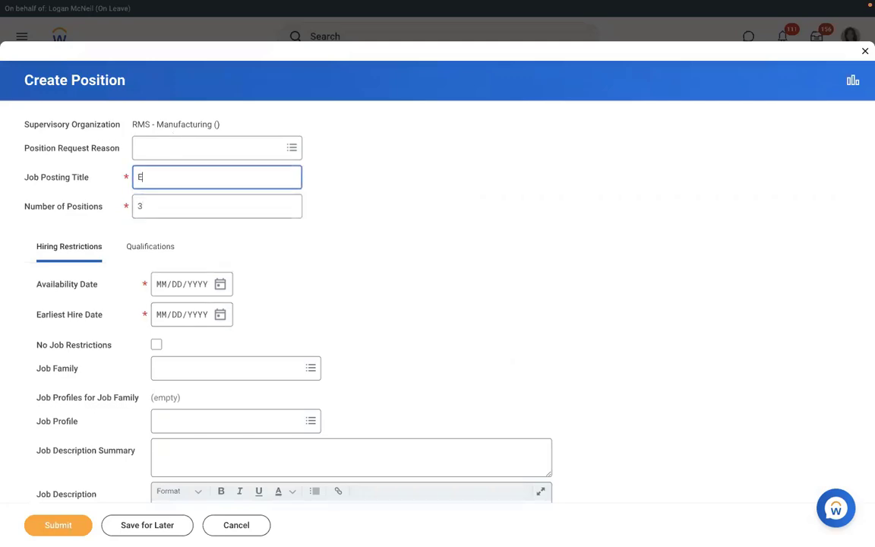
{"action": "type", "text": "xecutive Manage"}
{"action": "key", "text": "BackSpace"}
{"action": "key", "text": "BackSpace"}
{"action": "key", "text": "BackSpace"}
{"action": "key", "text": "BackSpace"}
{"action": "key", "text": "BackSpace"}
{"action": "type", "text": "Executive Manager "}
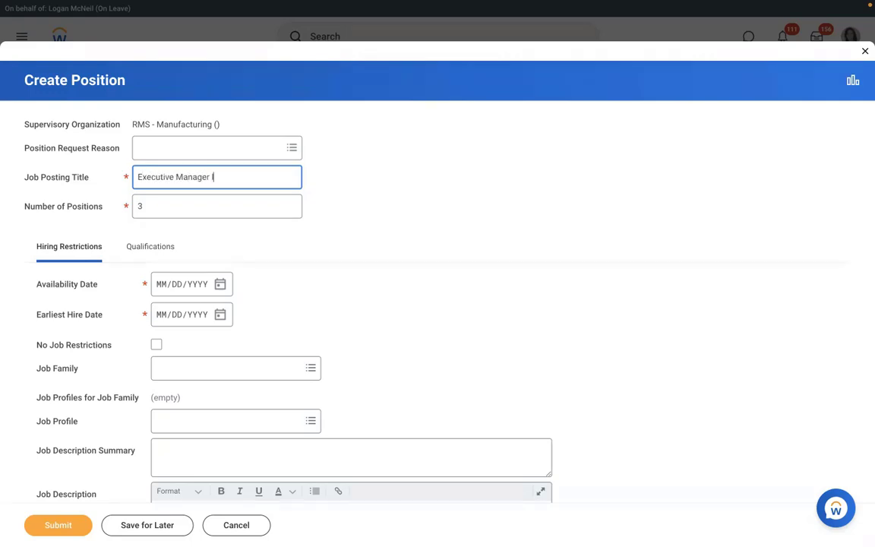
{"action": "type", "text": "IT"}
{"action": "left_click", "coordinate": [161, 289]}
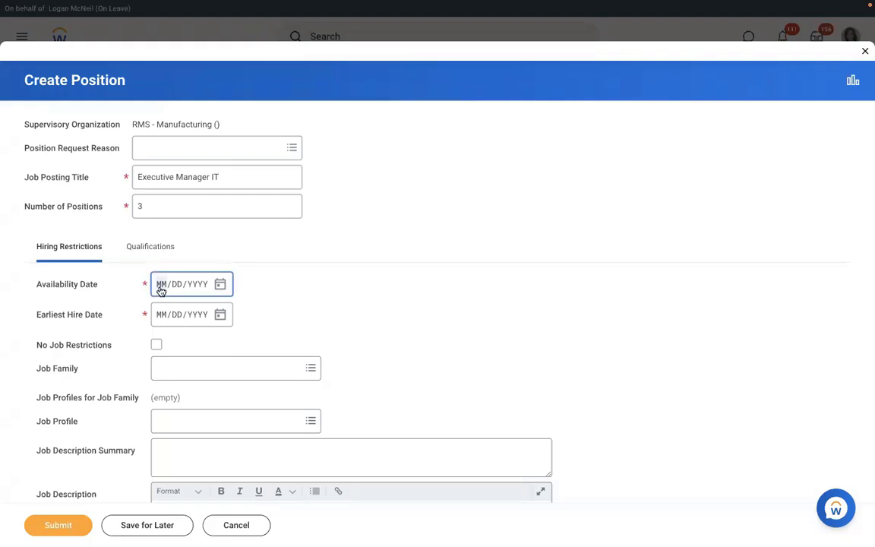
{"action": "type", "text": "01/01/2022"}
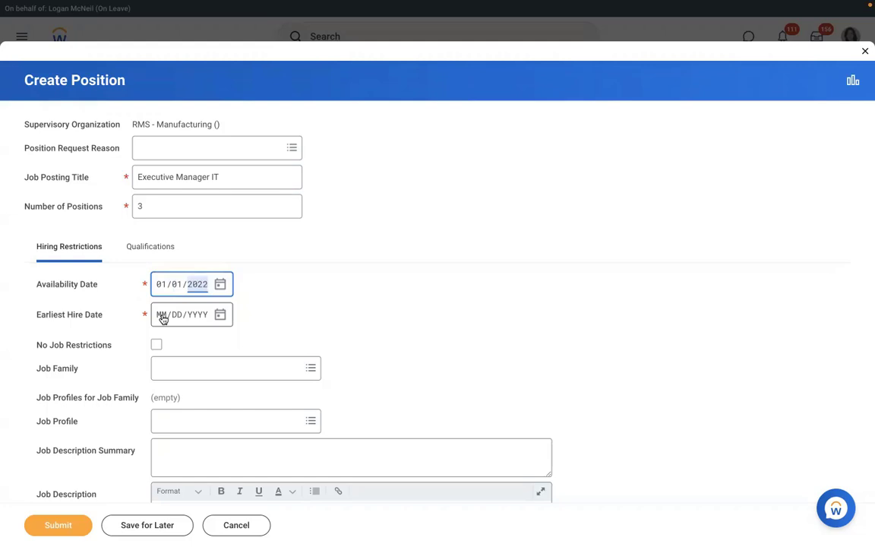
{"action": "left_click", "coordinate": [163, 319]}
{"action": "type", "text": "01/01/2022"}
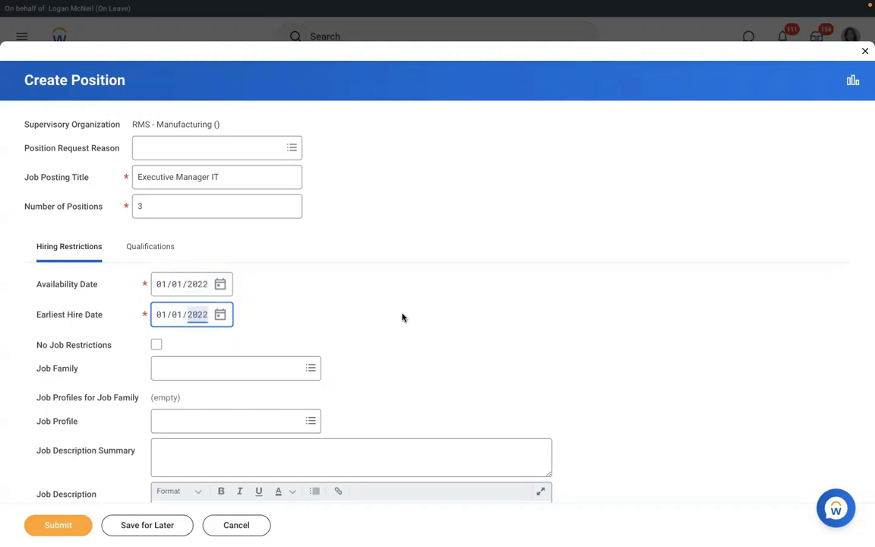
{"action": "left_click", "coordinate": [402, 317]}
Step: Restrict the positions to location New York, Full time, worker type Employee
{"action": "scroll", "coordinate": [403, 317], "scroll_direction": "down", "scroll_amount": 2}
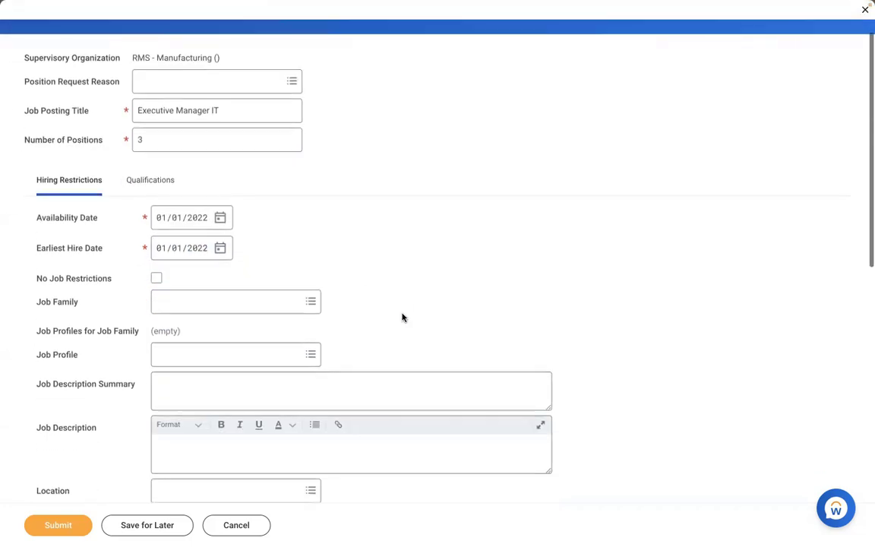
{"action": "scroll", "coordinate": [402, 317], "scroll_direction": "down", "scroll_amount": 3}
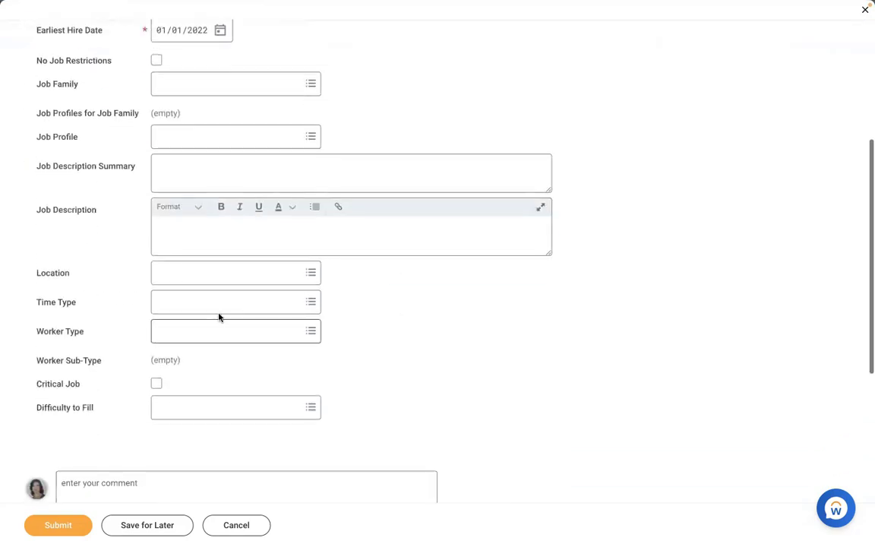
{"action": "left_click", "coordinate": [201, 275]}
{"action": "type", "text": "new"}
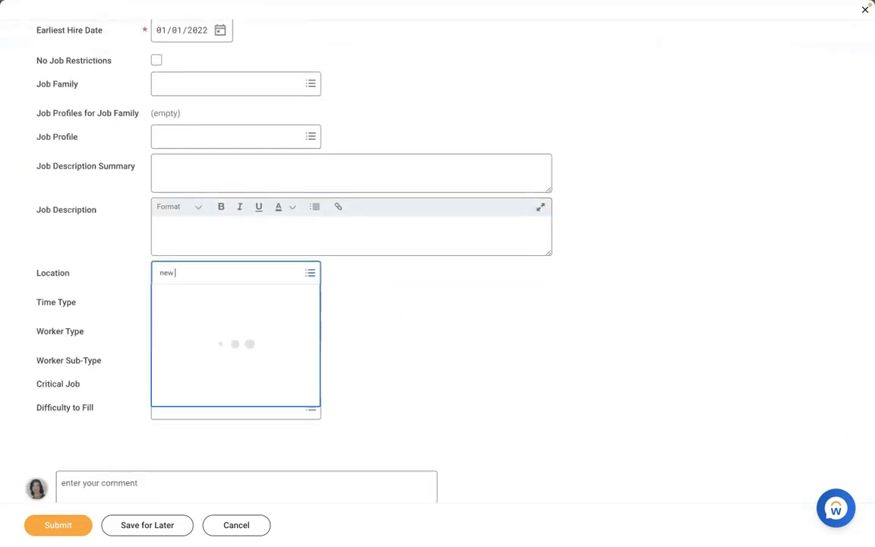
{"action": "type", "text": " york"}
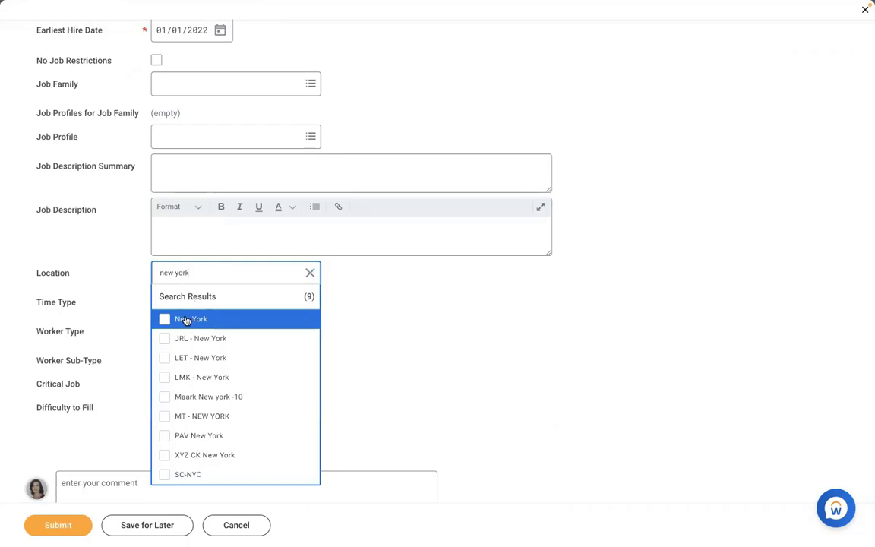
{"action": "left_click", "coordinate": [186, 320]}
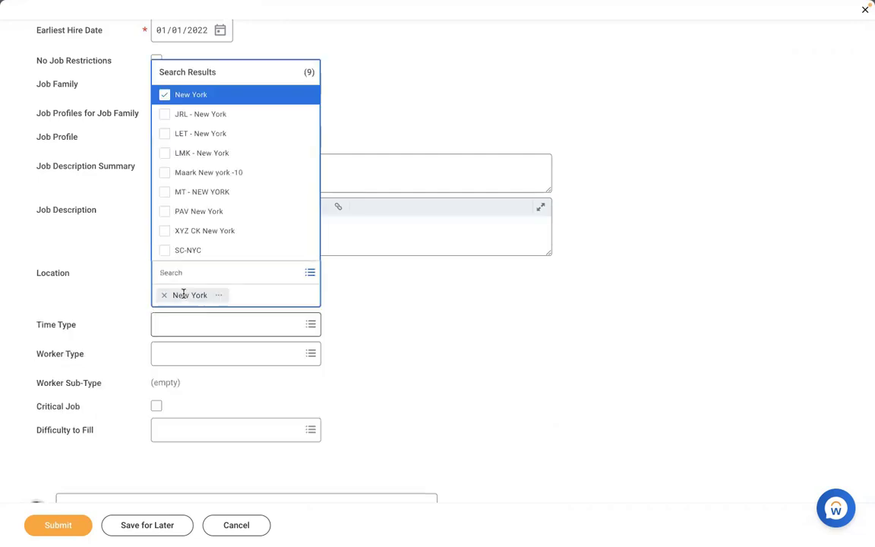
{"action": "left_click", "coordinate": [183, 296]}
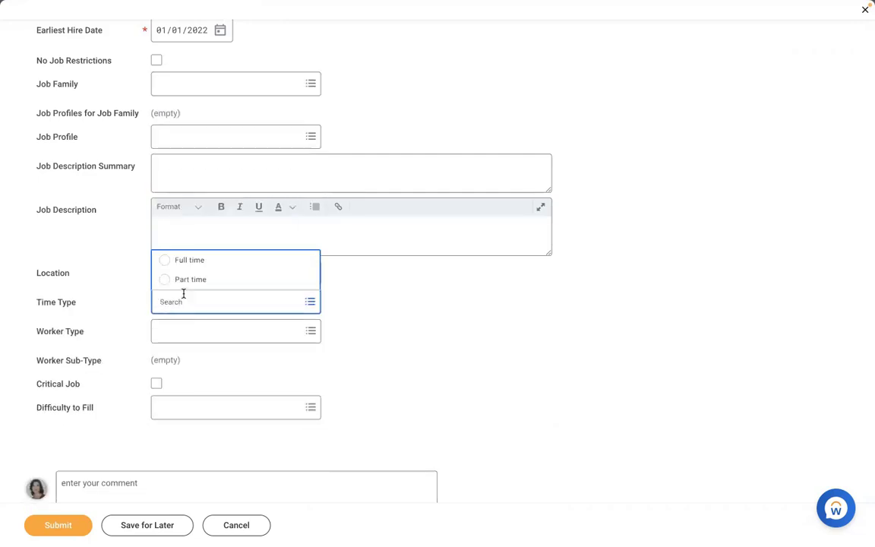
{"action": "left_click", "coordinate": [183, 293]}
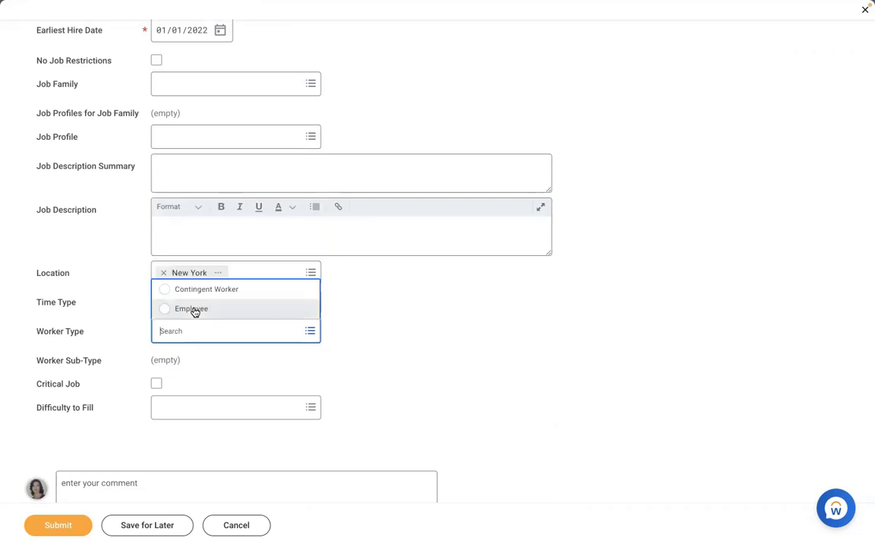
{"action": "left_click", "coordinate": [195, 310]}
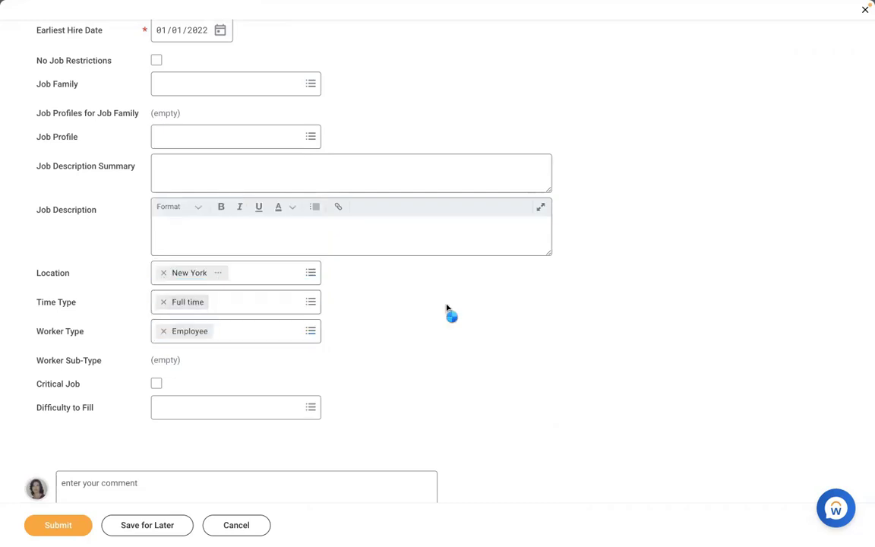
Step: Set worker sub-type Regular and job profile AMD - Manager HR
{"action": "type", "text": "reg"}
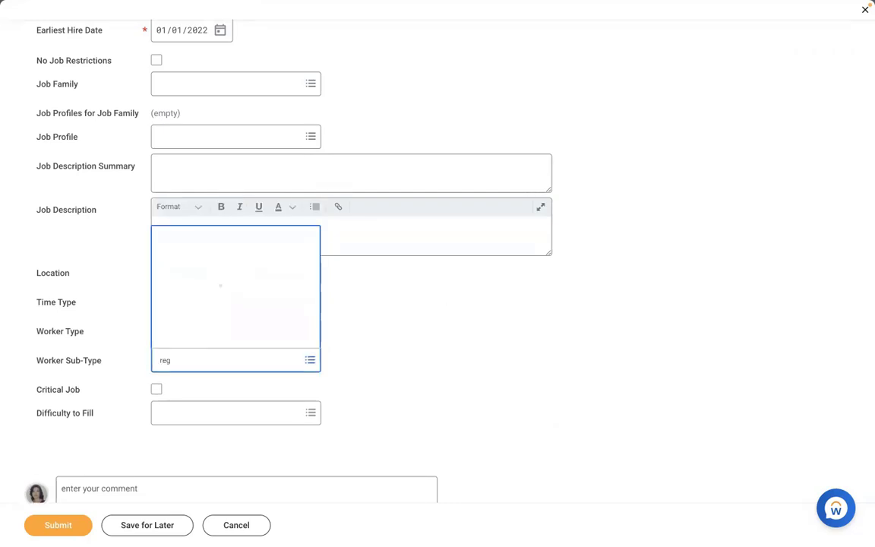
{"action": "key", "text": "Return"}
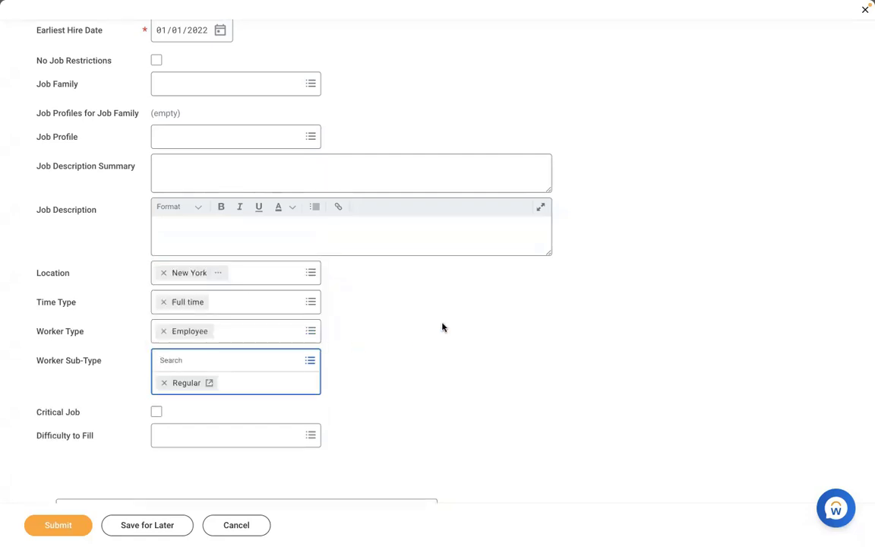
{"action": "left_click", "coordinate": [443, 328]}
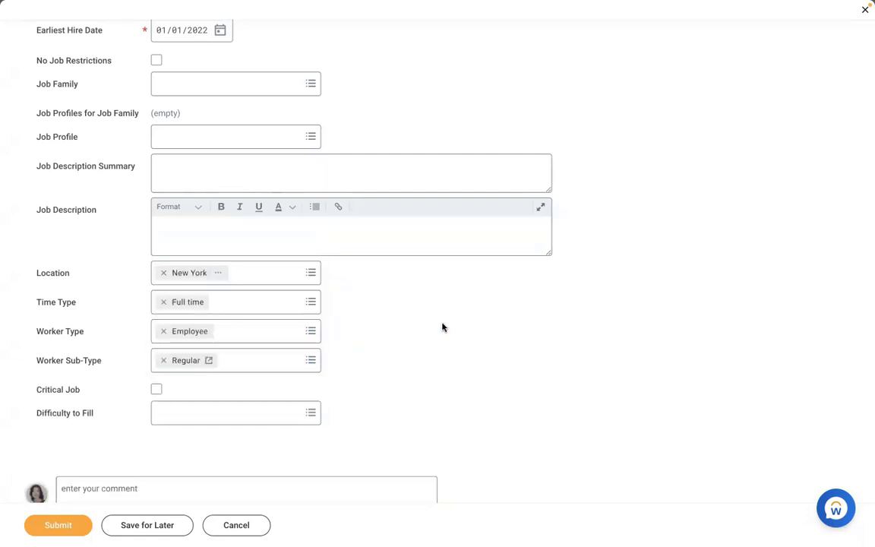
{"action": "left_click", "coordinate": [228, 131]}
{"action": "type", "text": "amd"}
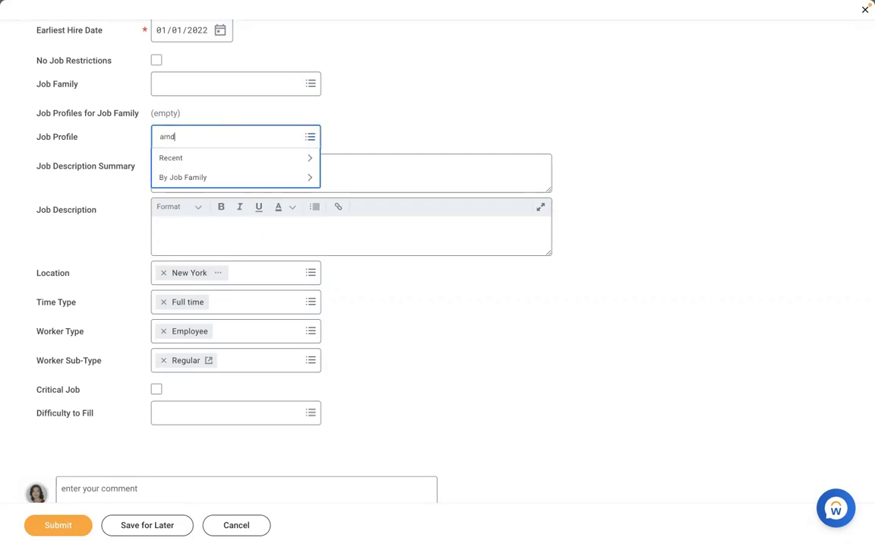
{"action": "key", "text": "Return"}
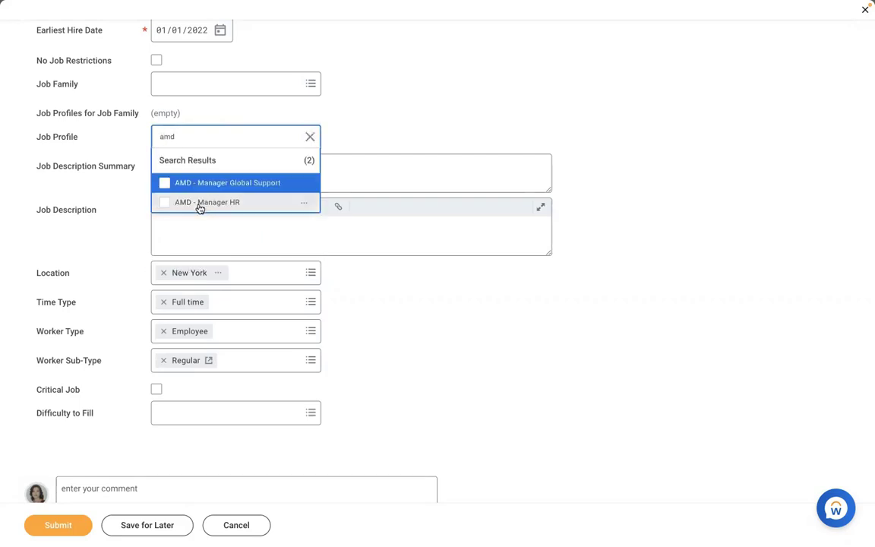
{"action": "left_click", "coordinate": [198, 202]}
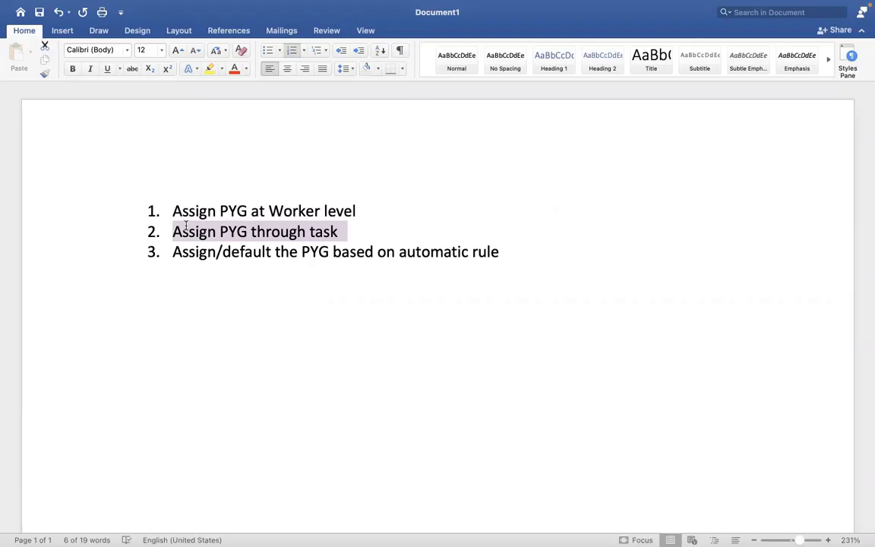
Step: Highlight the automatic-rule approach (item 3) in the Word notes, then return to Workday
{"action": "left_click_drag", "start_coordinate": [500, 254], "coordinate": [182, 256]}
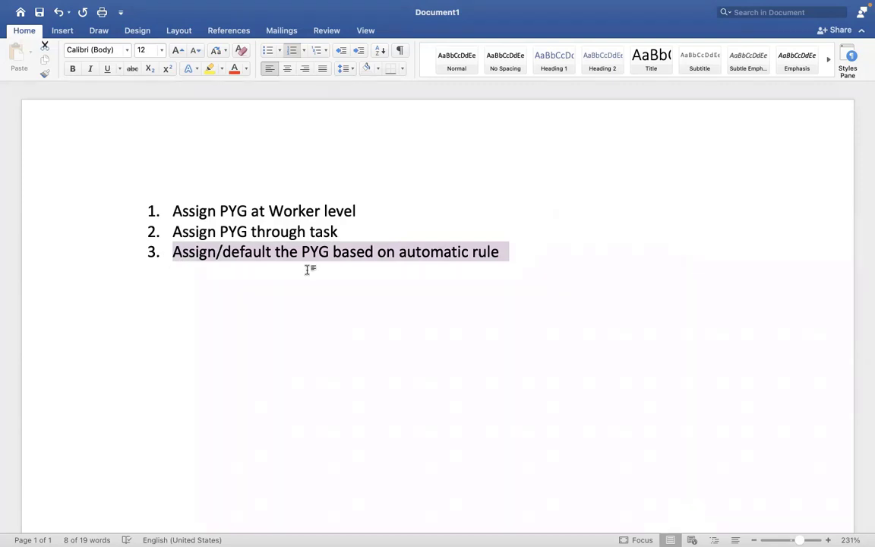
{"action": "key", "text": "ctrl+Right"}
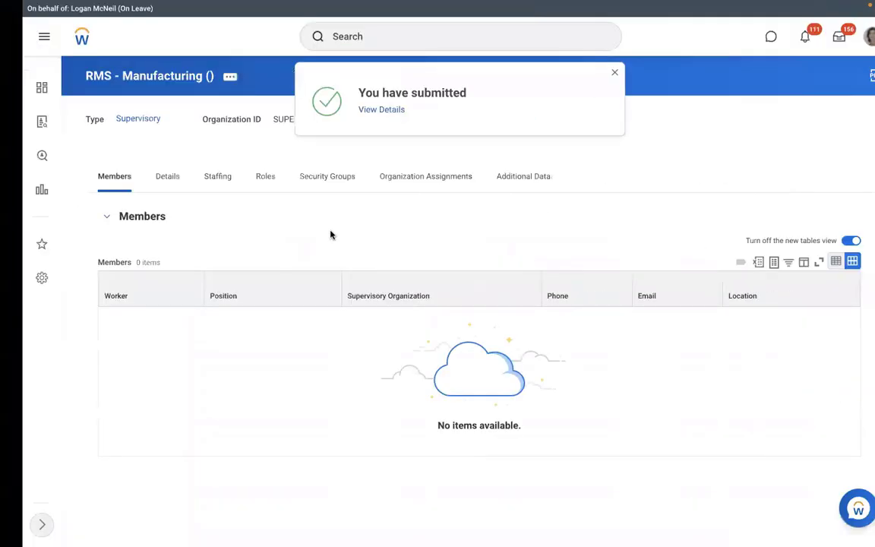
Step: Show RMS - Manufacturing staffing with the three unfilled Executive Manager IT positions
{"action": "left_click", "coordinate": [192, 186]}
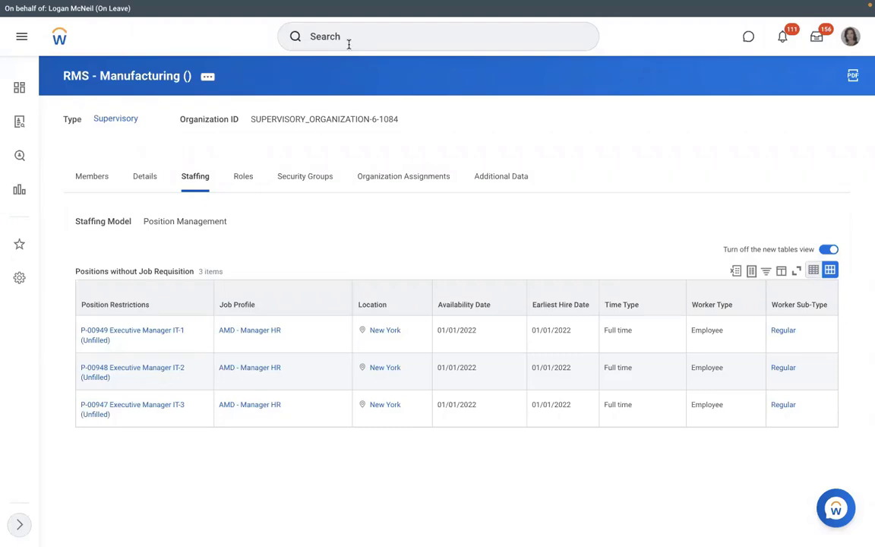
Step: Open the View Pay Group report for RBS - Monthly PYG
{"action": "left_click", "coordinate": [438, 37]}
{"action": "type", "text": "view p"}
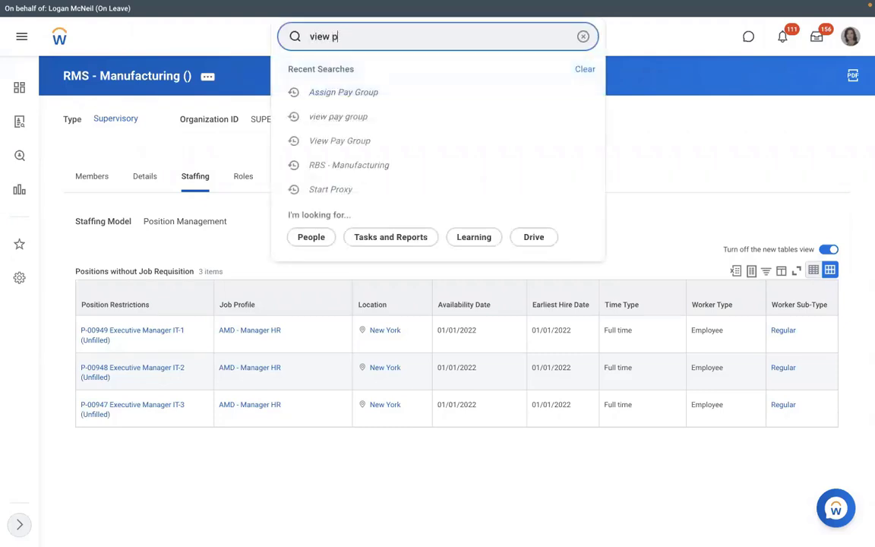
{"action": "type", "text": "ay group"}
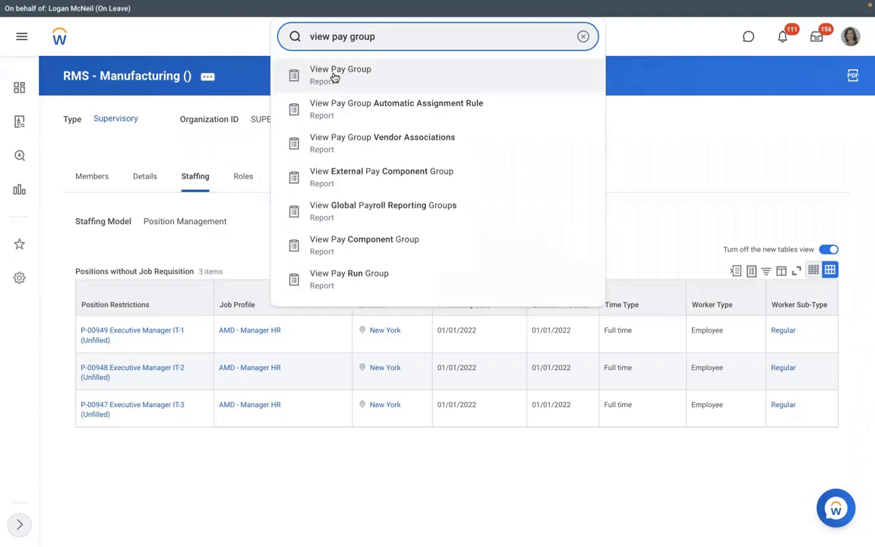
{"action": "left_click", "coordinate": [335, 78]}
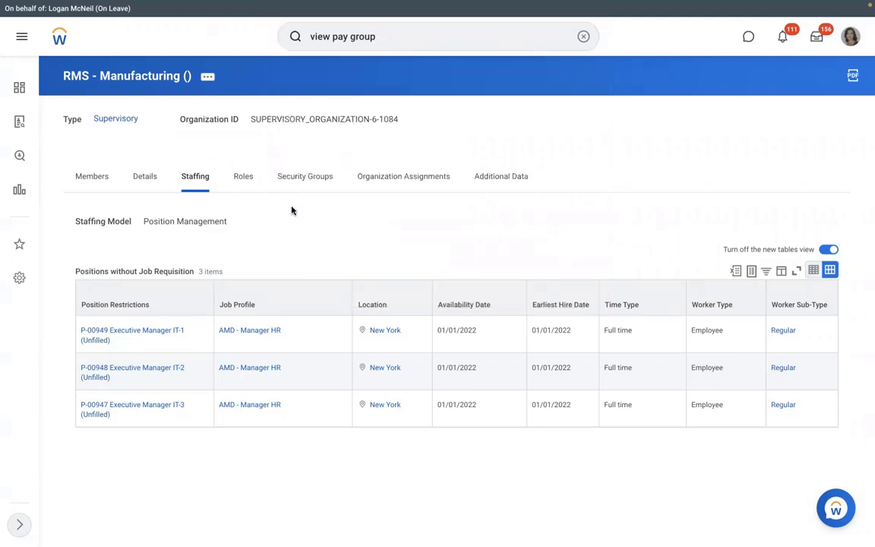
{"action": "type", "text": "dmd"}
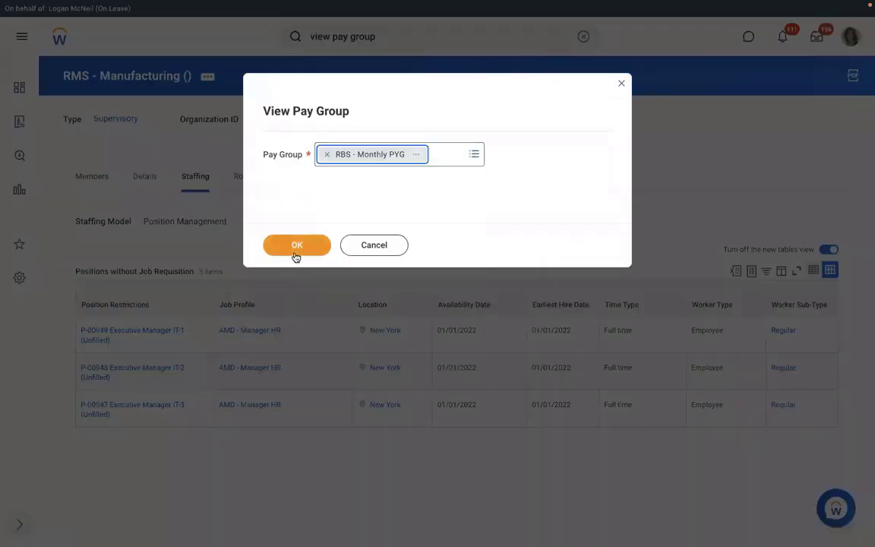
{"action": "left_click", "coordinate": [295, 254]}
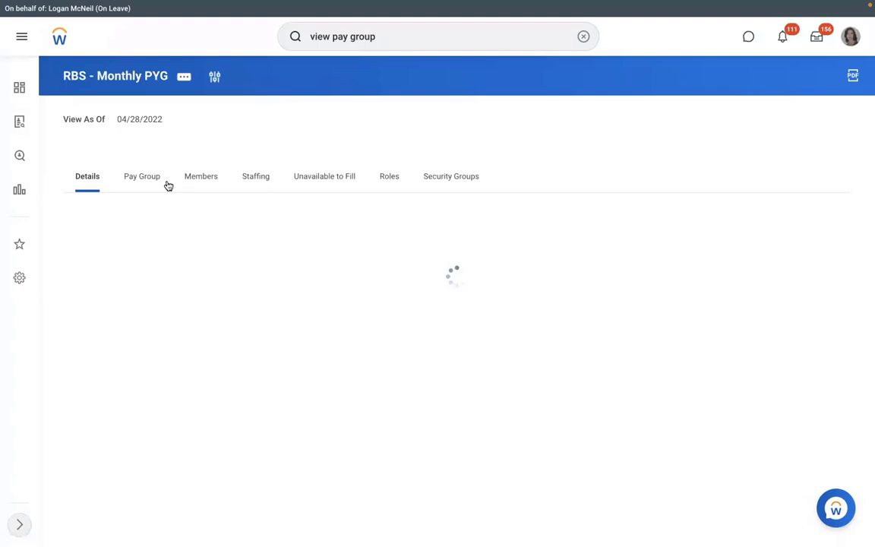
Step: Review the pay group's members and its automatic assignment rule details
{"action": "left_click", "coordinate": [200, 176]}
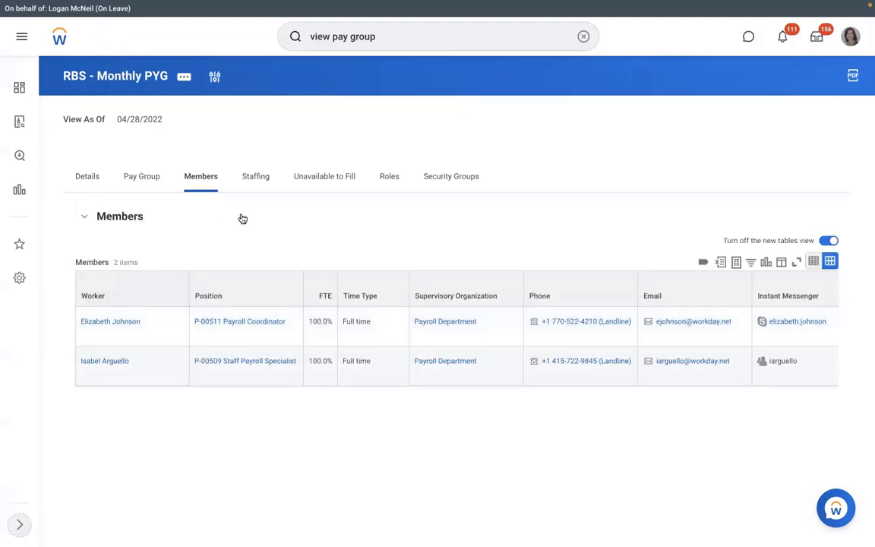
{"action": "left_click", "coordinate": [141, 179]}
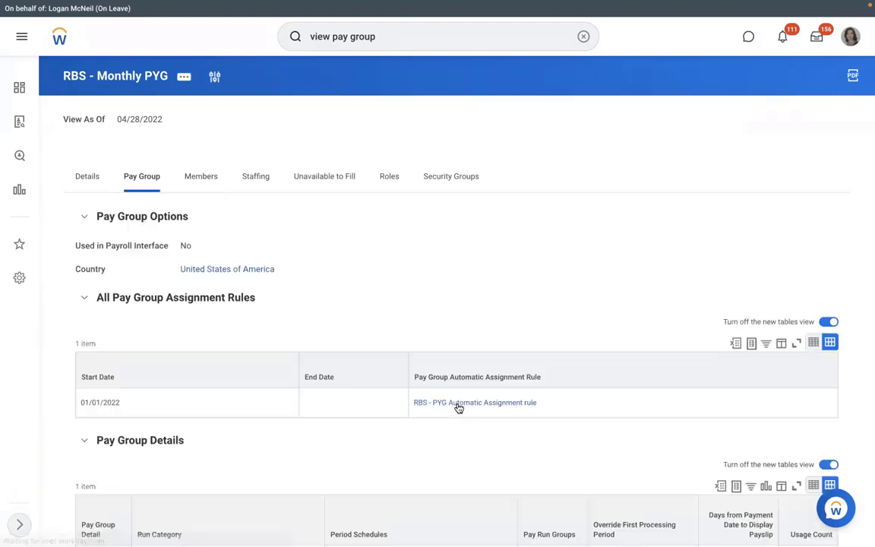
{"action": "mouse_move", "coordinate": [546, 405]}
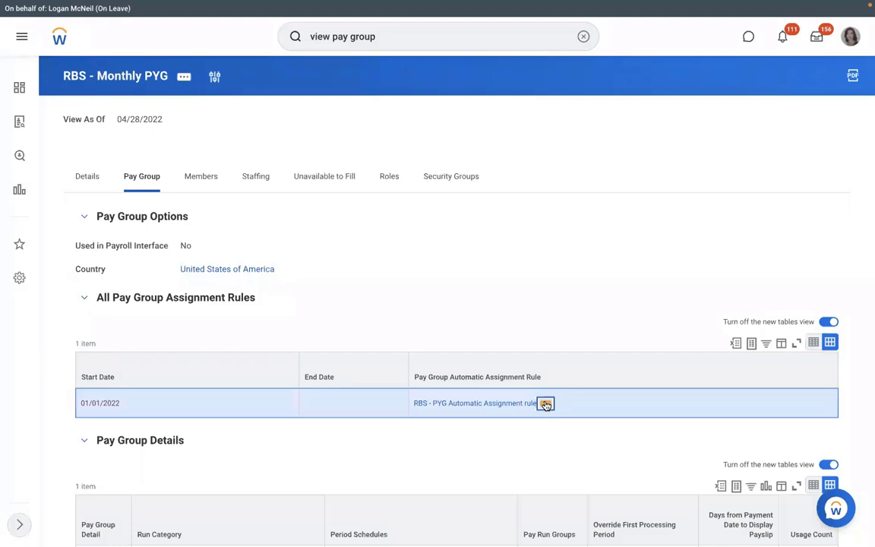
{"action": "left_click", "coordinate": [545, 405]}
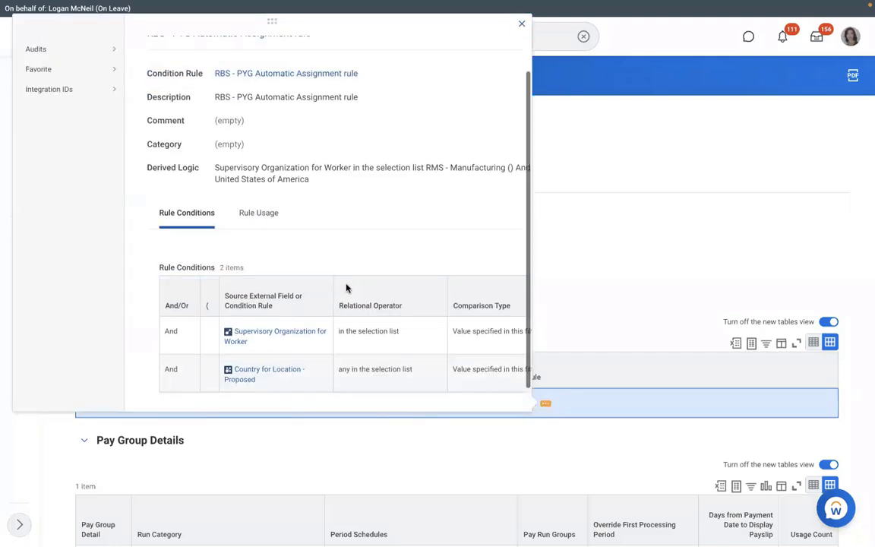
{"action": "scroll", "coordinate": [346, 288], "scroll_direction": "down", "scroll_amount": 1}
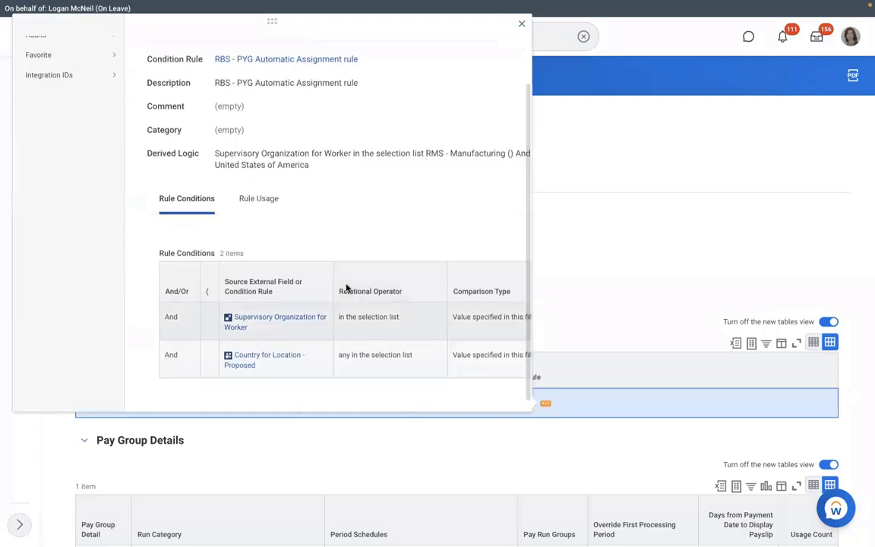
{"action": "scroll", "coordinate": [347, 288], "scroll_direction": "right", "scroll_amount": 3}
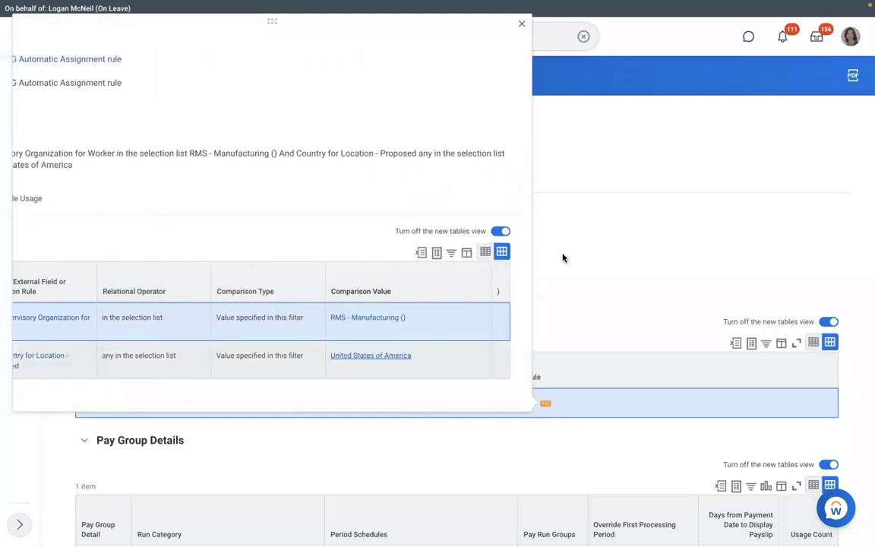
{"action": "left_click", "coordinate": [563, 258]}
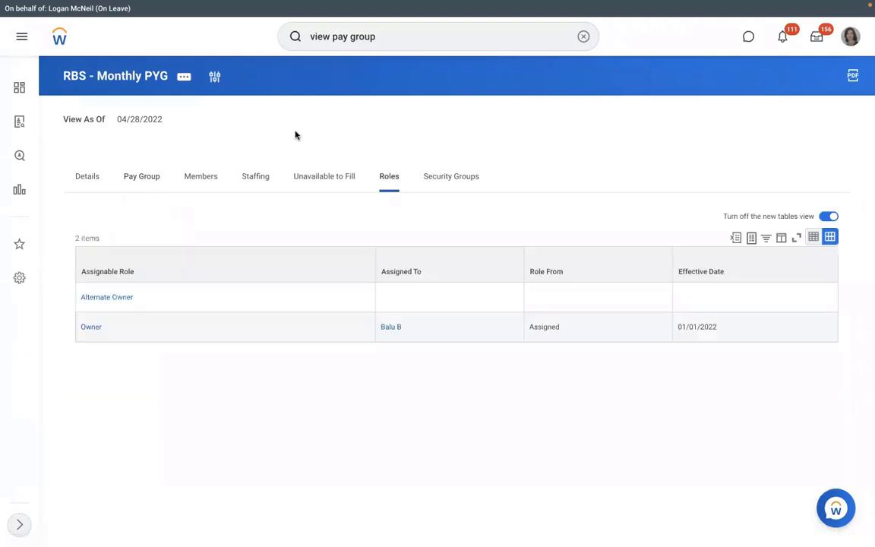
Step: Start assigning roles on RBS - Monthly PYG effective 01/01/2022
{"action": "left_click", "coordinate": [184, 77]}
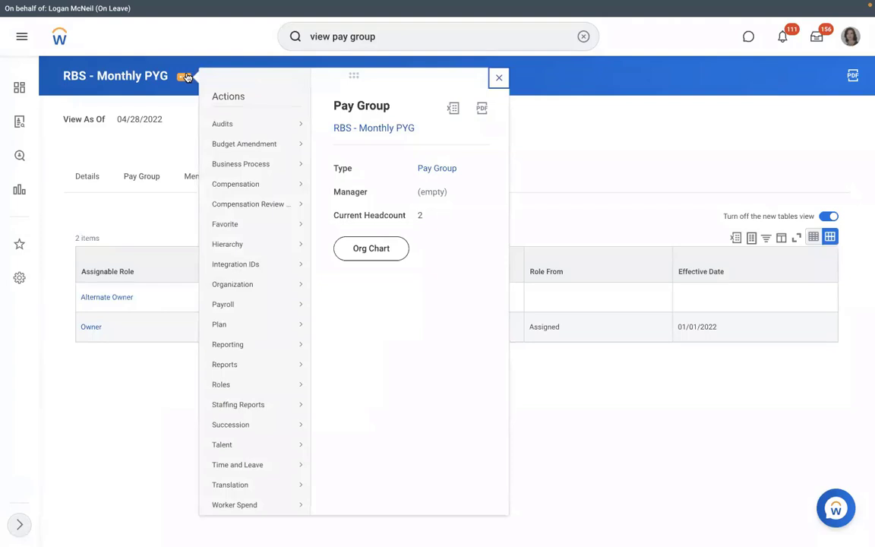
{"action": "left_click", "coordinate": [181, 138]}
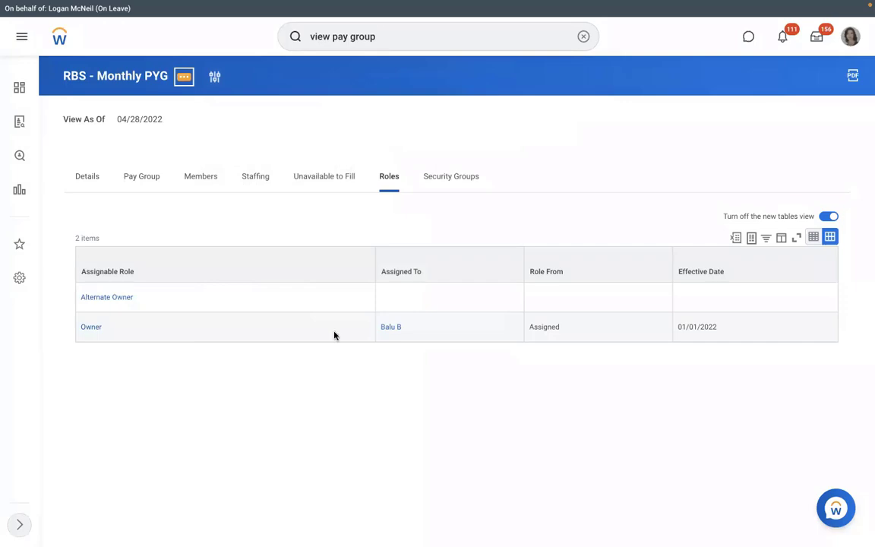
{"action": "left_click", "coordinate": [183, 76]}
{"action": "mouse_move", "coordinate": [251, 385]}
{"action": "left_click", "coordinate": [342, 386]}
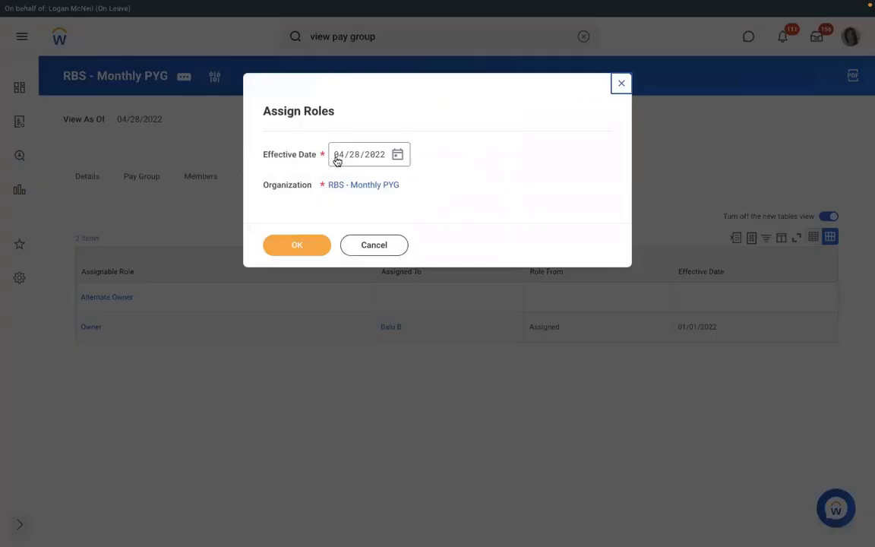
{"action": "left_click", "coordinate": [337, 160]}
{"action": "type", "text": "01/01/2"}
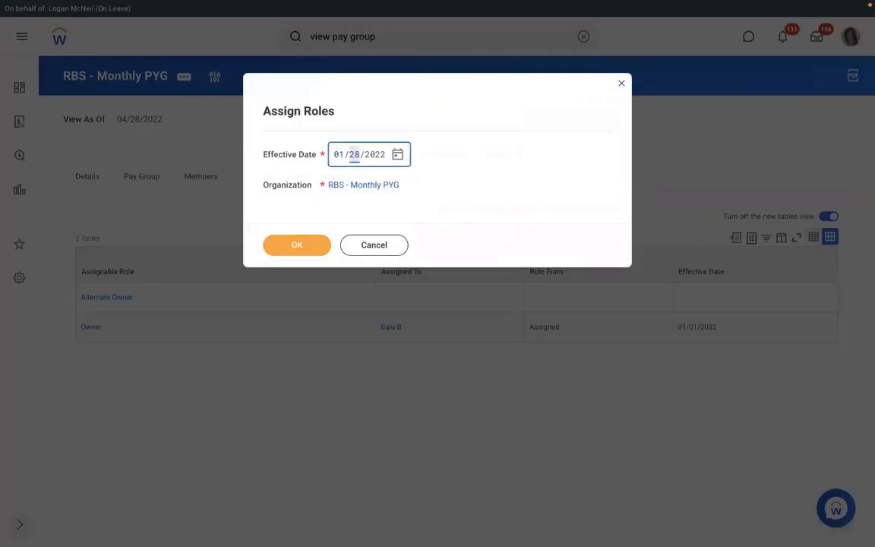
{"action": "type", "text": "022"}
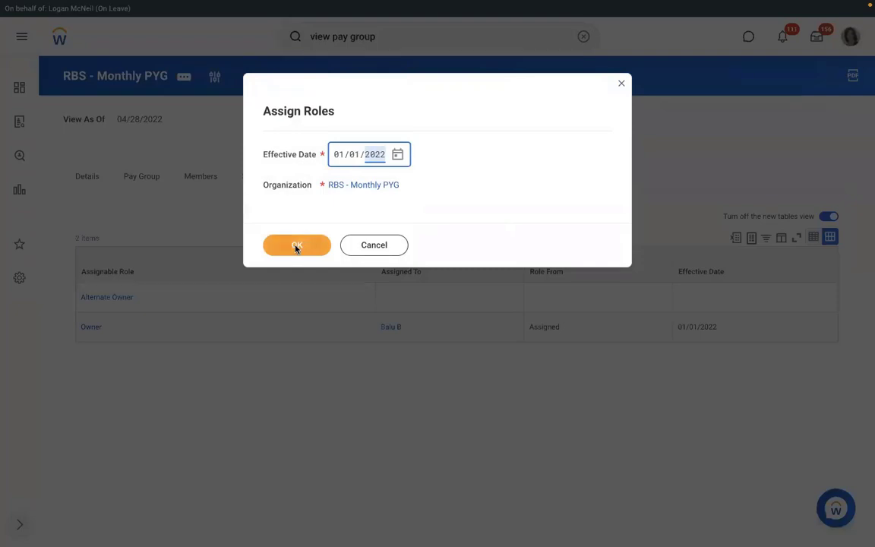
{"action": "left_click", "coordinate": [296, 246]}
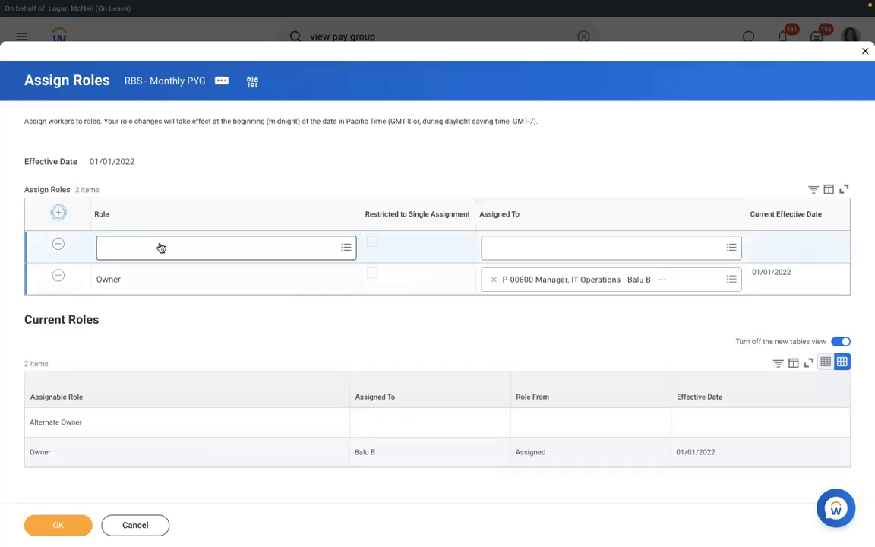
Step: Add a Payroll Partner role assigned to the Vice President, Human Resources worker and save
{"action": "left_click", "coordinate": [159, 245]}
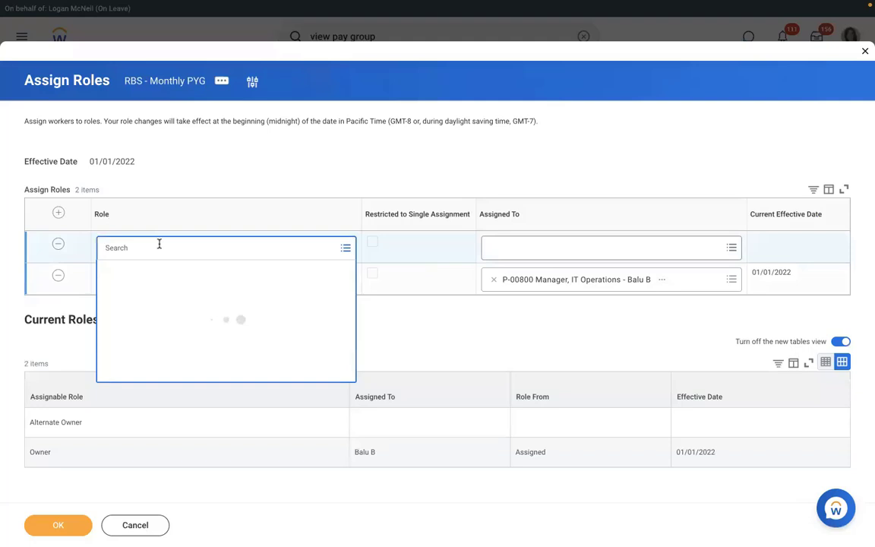
{"action": "type", "text": "p"}
{"action": "type", "text": "ayroll partner"}
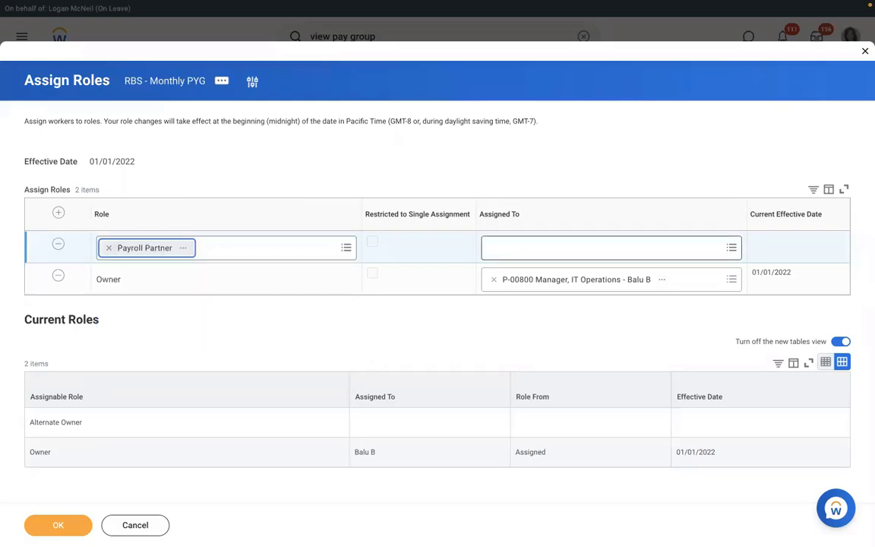
{"action": "type", "text": "loga"}
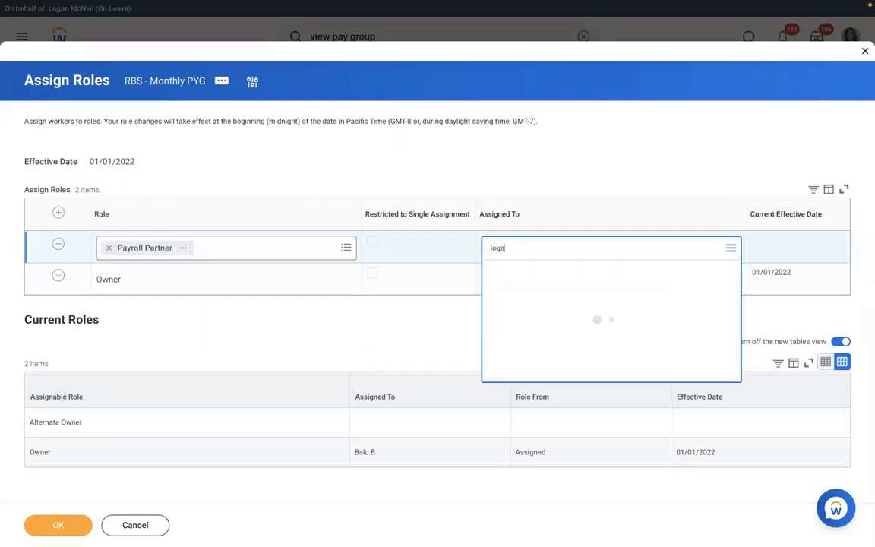
{"action": "type", "text": "n mc"}
{"action": "key", "text": "Return"}
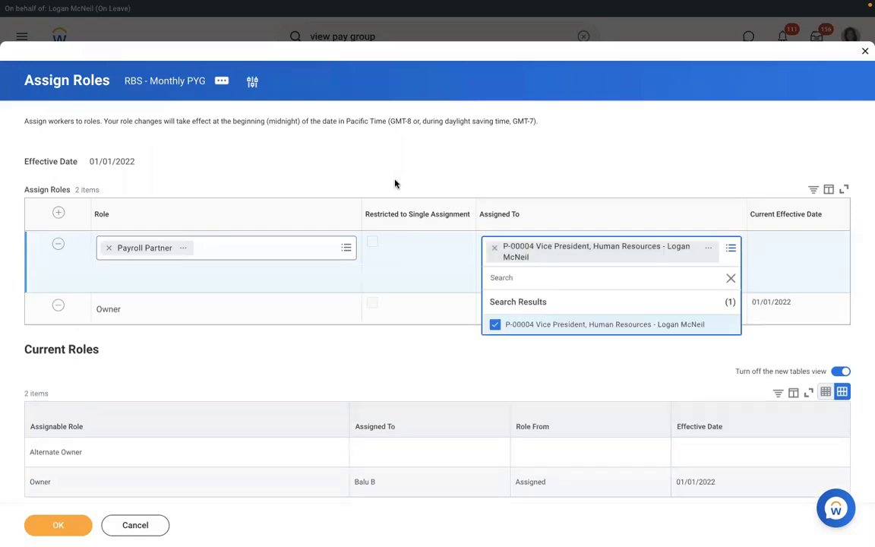
{"action": "left_click", "coordinate": [395, 184]}
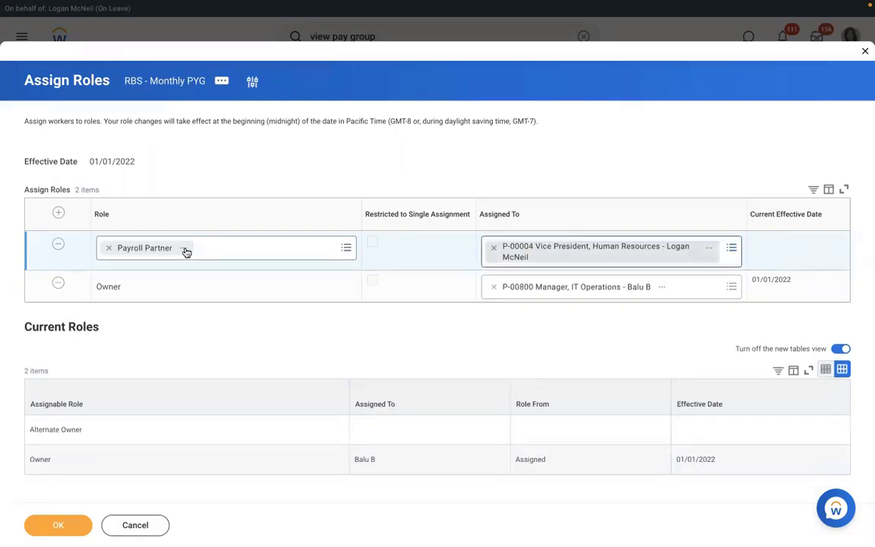
{"action": "left_click", "coordinate": [67, 527]}
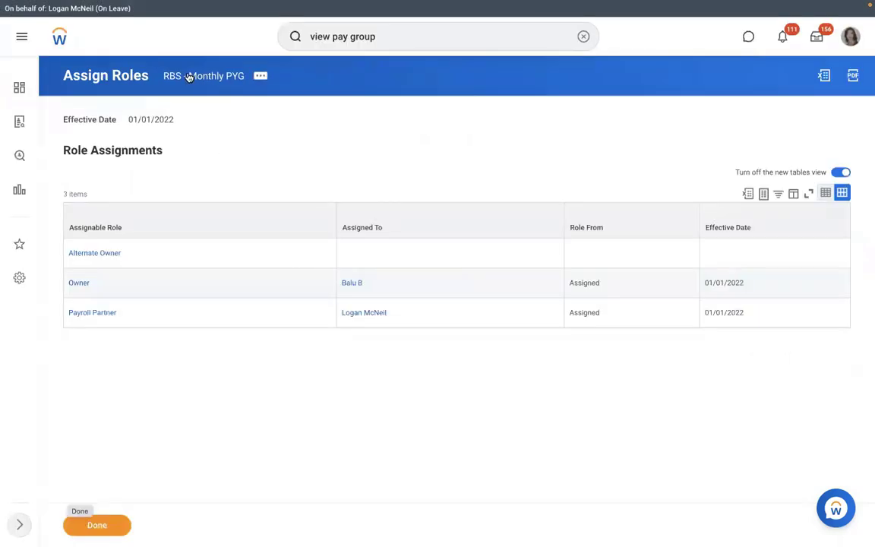
Step: Check RBS - Monthly PYG's Roles list for the new Payroll Partner assignment
{"action": "left_click", "coordinate": [188, 77]}
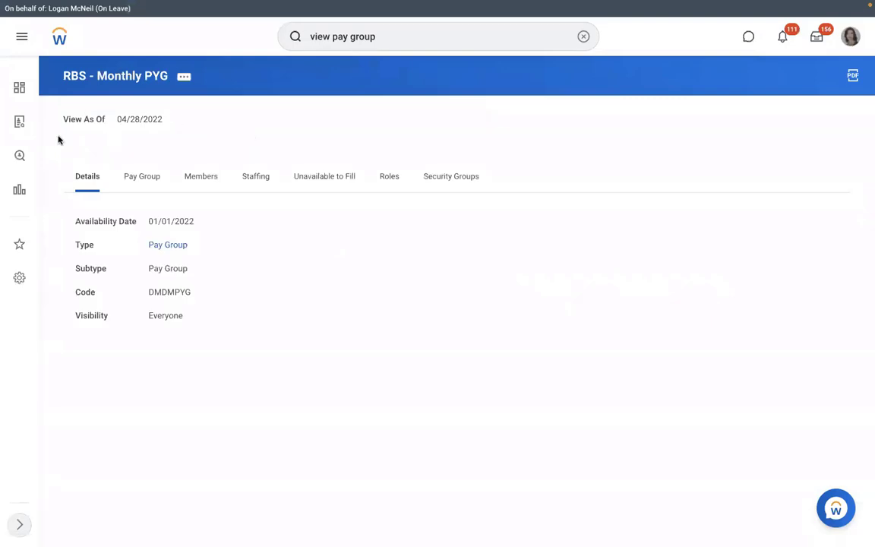
{"action": "left_click", "coordinate": [388, 178]}
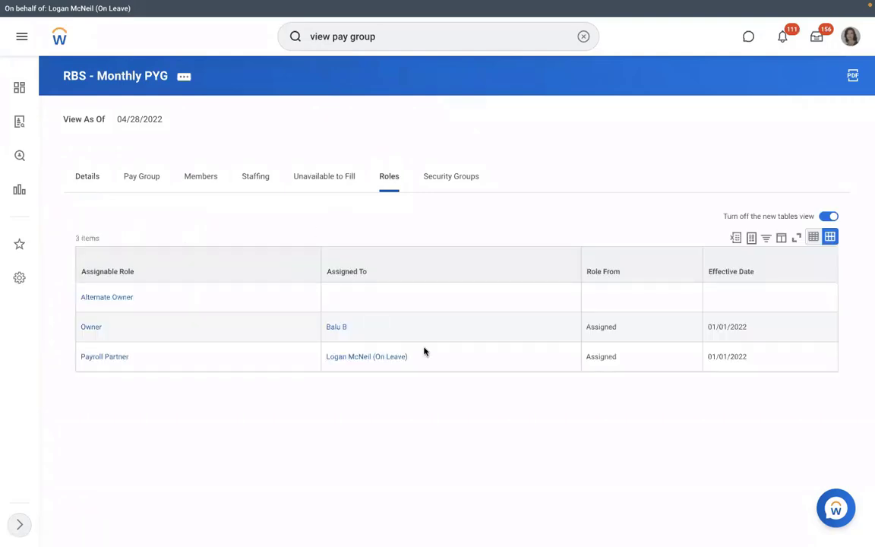
{"action": "left_click", "coordinate": [336, 353]}
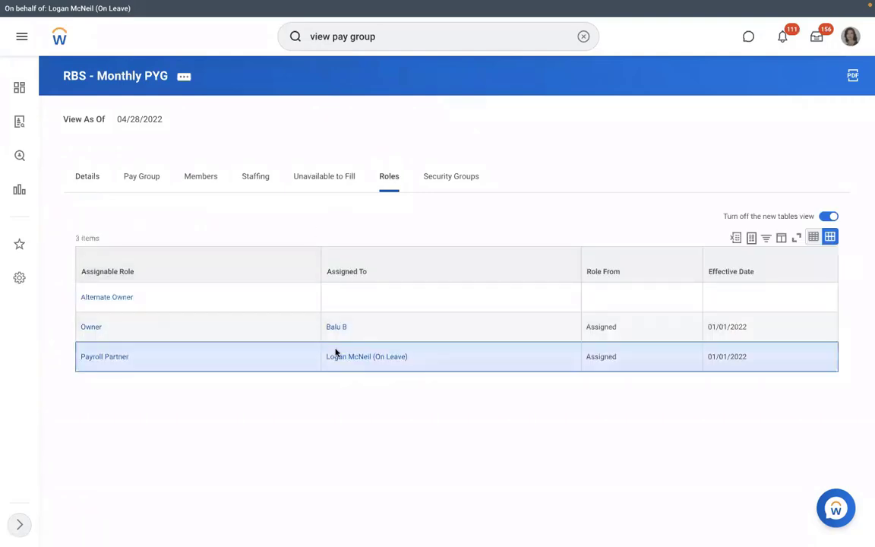
{"action": "triple_click", "coordinate": [337, 352]}
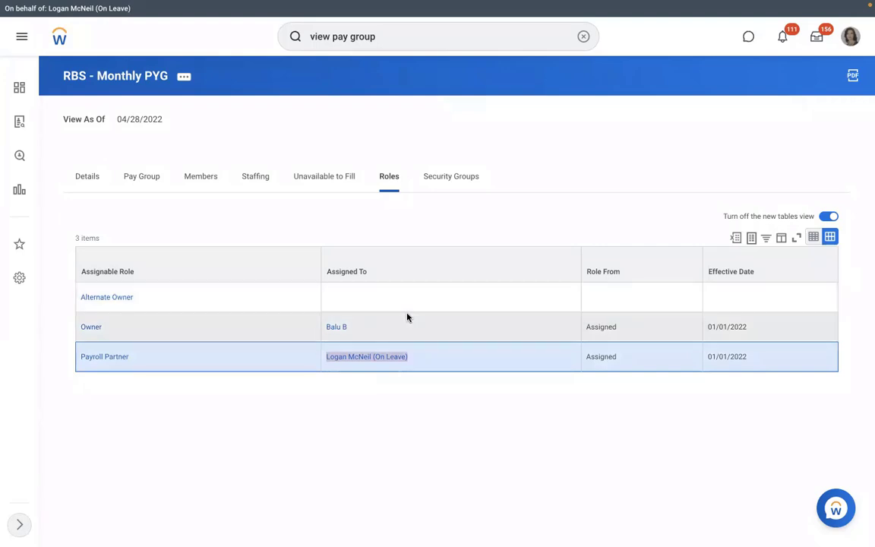
Step: Review RBS - Monthly PYG members, then its options listing the RBS - PYG Automatic Assignment rule
{"action": "left_click", "coordinate": [202, 180]}
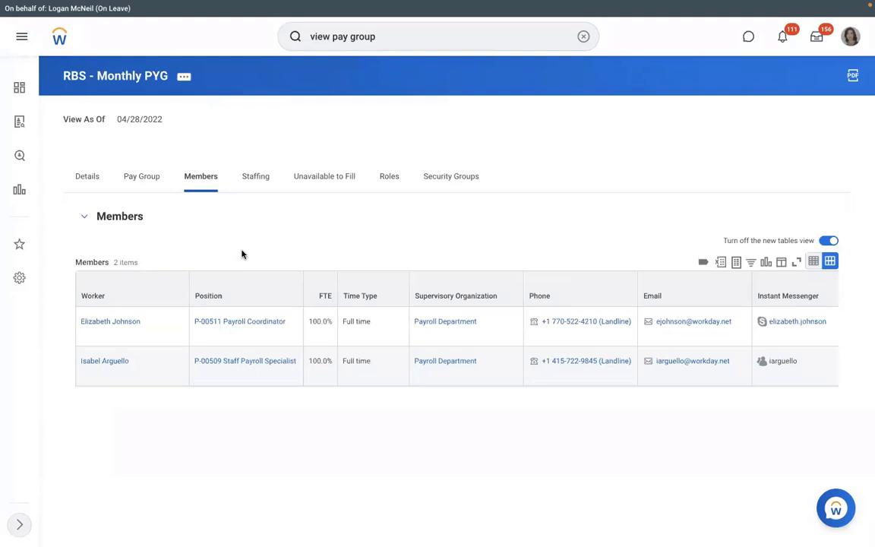
{"action": "left_click", "coordinate": [122, 184]}
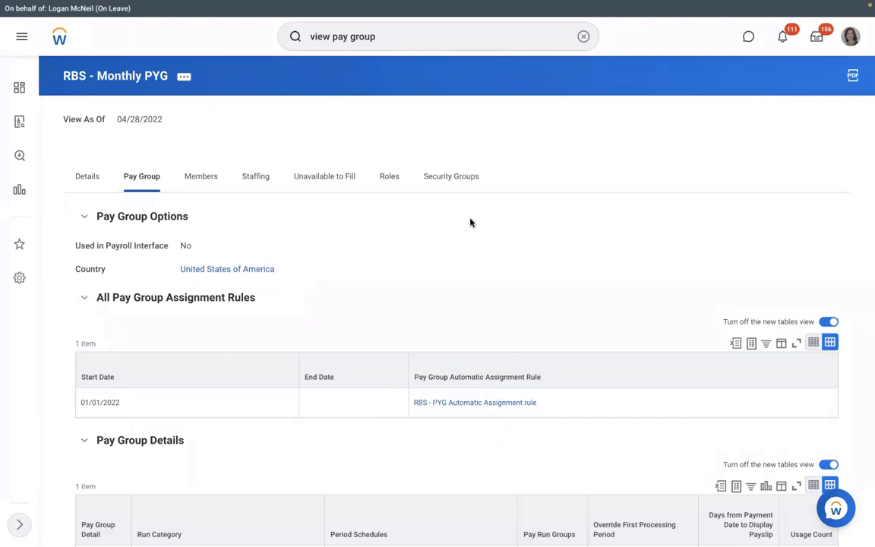
Step: View the RBS - PYG Automatic Assignment rule's RMS - Manufacturing and USA conditions
{"action": "left_click", "coordinate": [473, 407]}
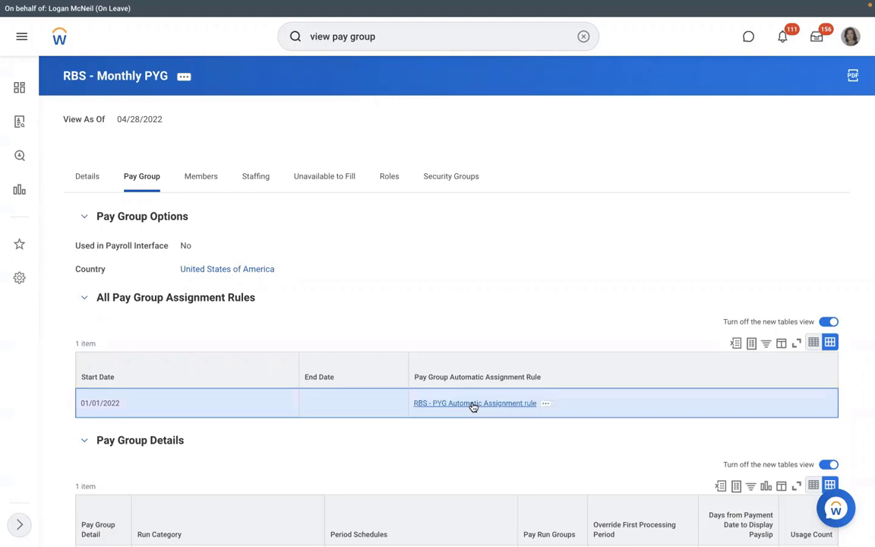
{"action": "left_click", "coordinate": [474, 404]}
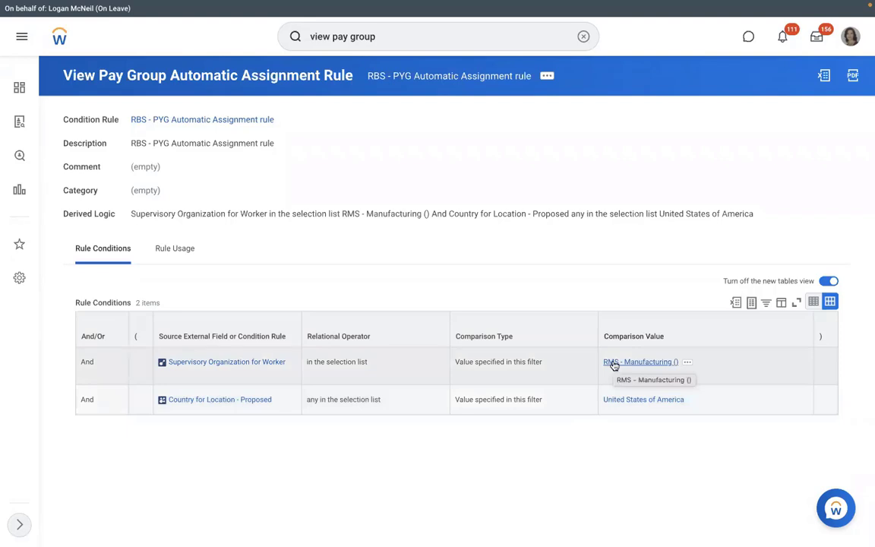
Step: Start a Hire Employee with a new pre-hire for position P-00949 Executive Manager IT-1
{"action": "left_click", "coordinate": [614, 363]}
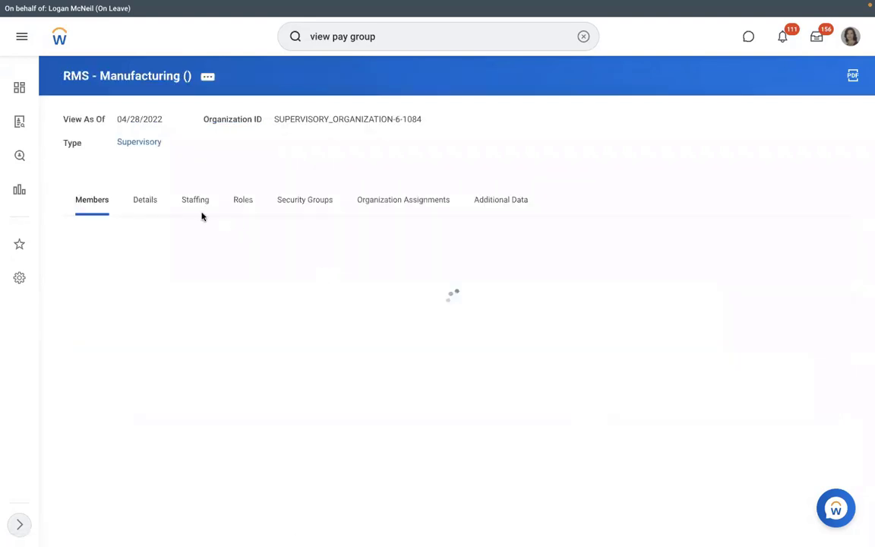
{"action": "left_click", "coordinate": [189, 207]}
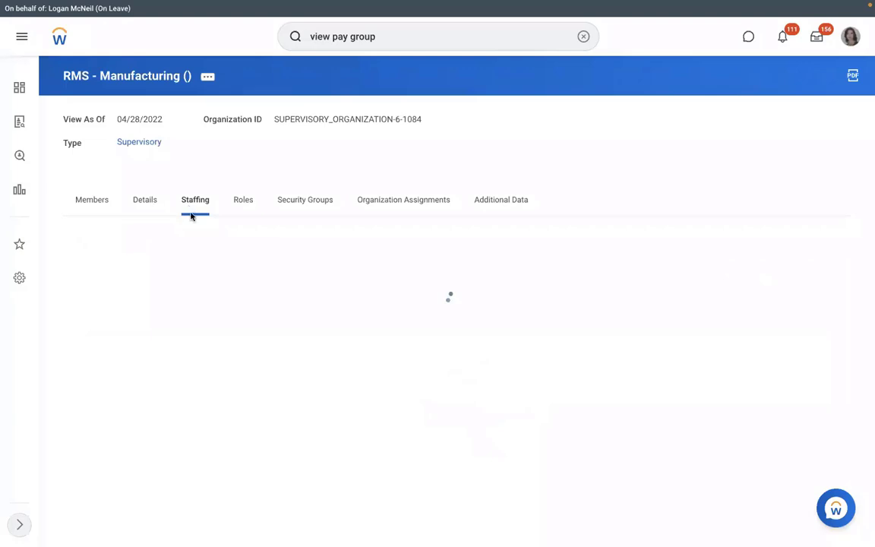
{"action": "left_click", "coordinate": [120, 366]}
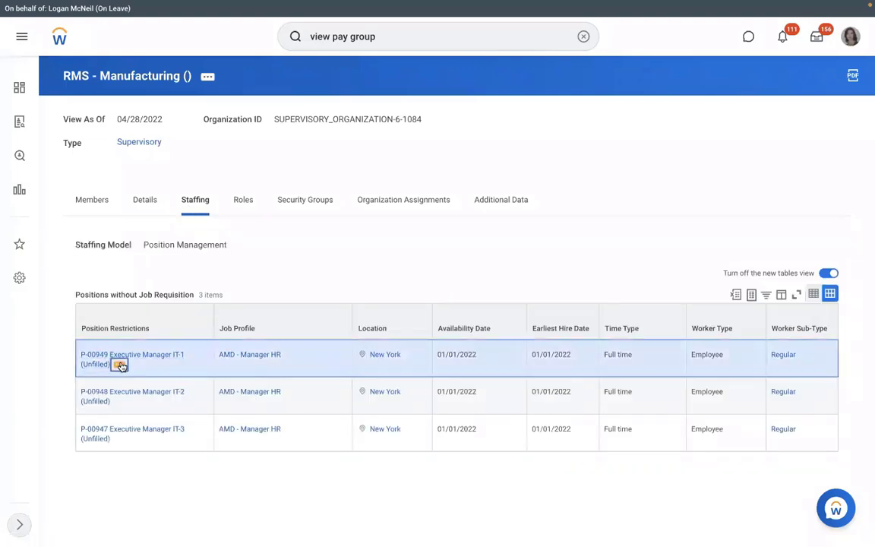
{"action": "mouse_move", "coordinate": [163, 183]}
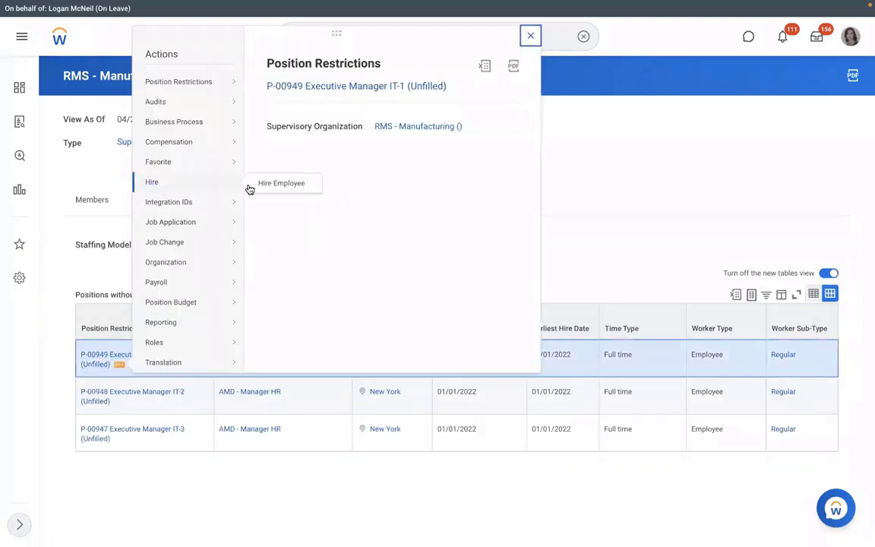
{"action": "left_click", "coordinate": [275, 185]}
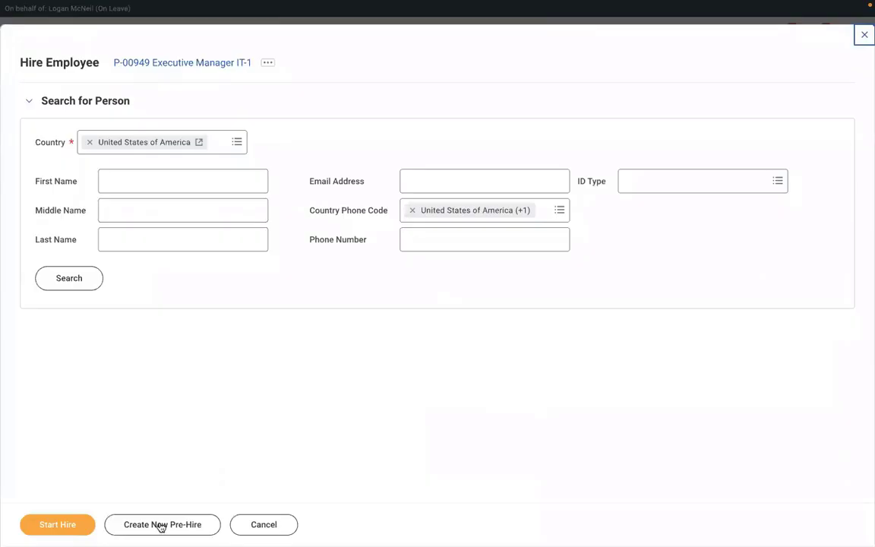
{"action": "left_click", "coordinate": [161, 525]}
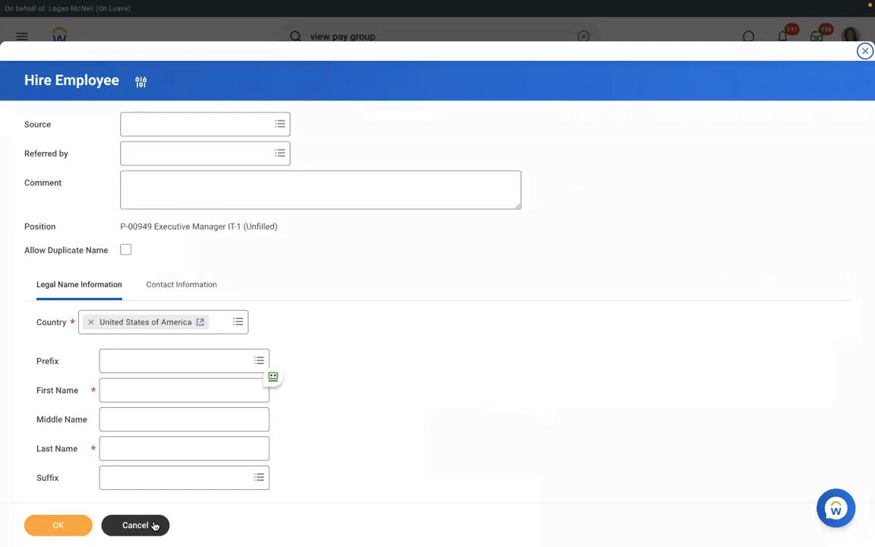
Step: Enter the new pre-hire's first name and last name
{"action": "left_click", "coordinate": [180, 395]}
{"action": "type", "text": "Richard"}
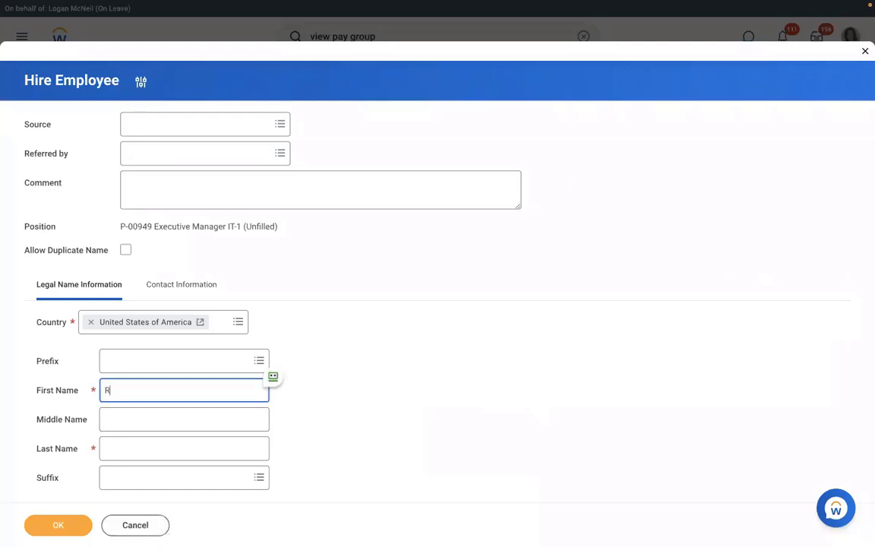
{"action": "left_click", "coordinate": [160, 450]}
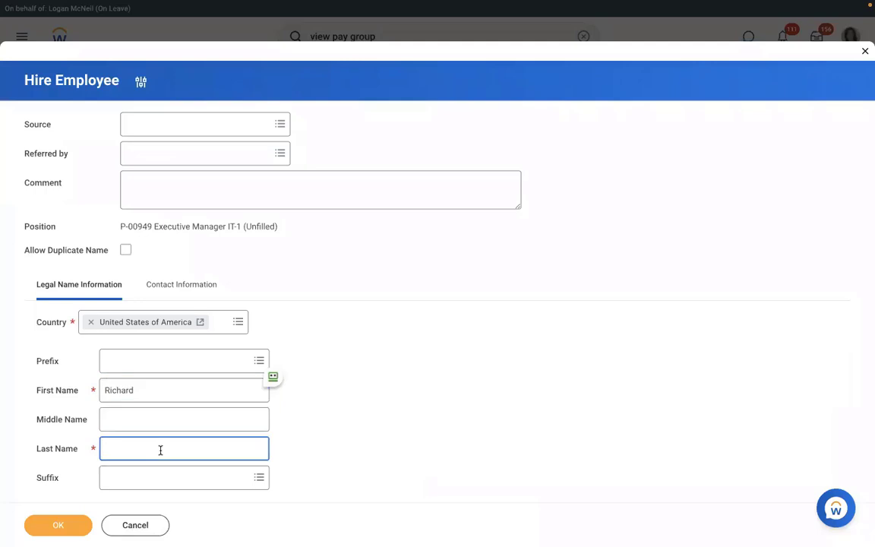
{"action": "type", "text": "K"}
Step: Under Contact Information, add the pre-hire's e-mail address with type Work
{"action": "left_click", "coordinate": [168, 293]}
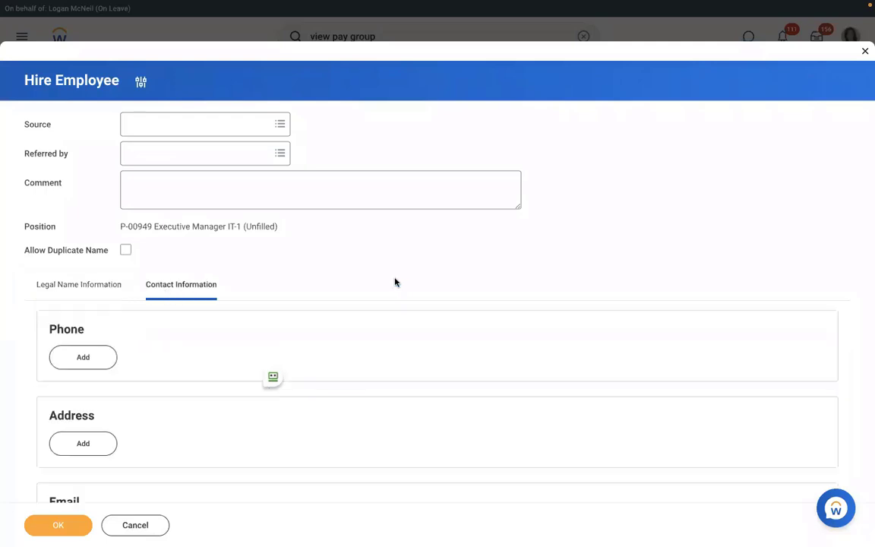
{"action": "scroll", "coordinate": [394, 282], "scroll_direction": "down", "scroll_amount": 1}
{"action": "scroll", "coordinate": [395, 281], "scroll_direction": "down", "scroll_amount": 3}
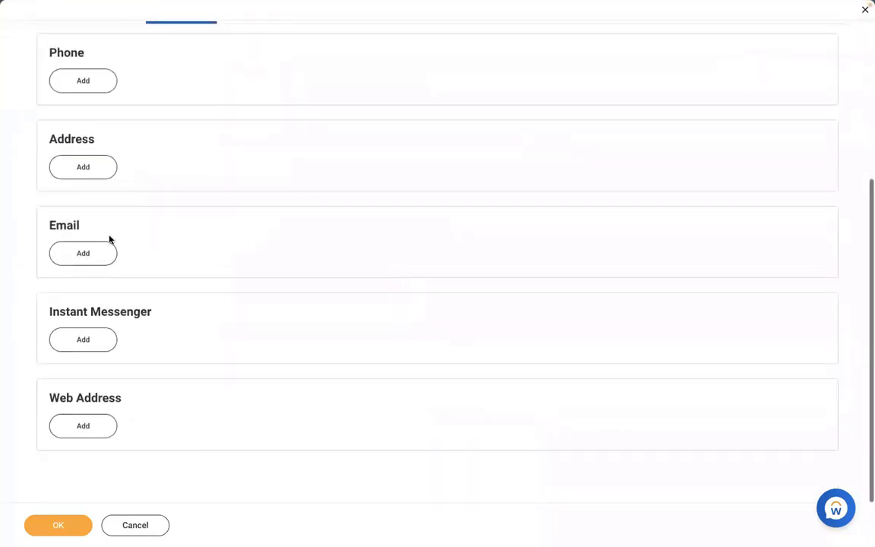
{"action": "left_click", "coordinate": [70, 255]}
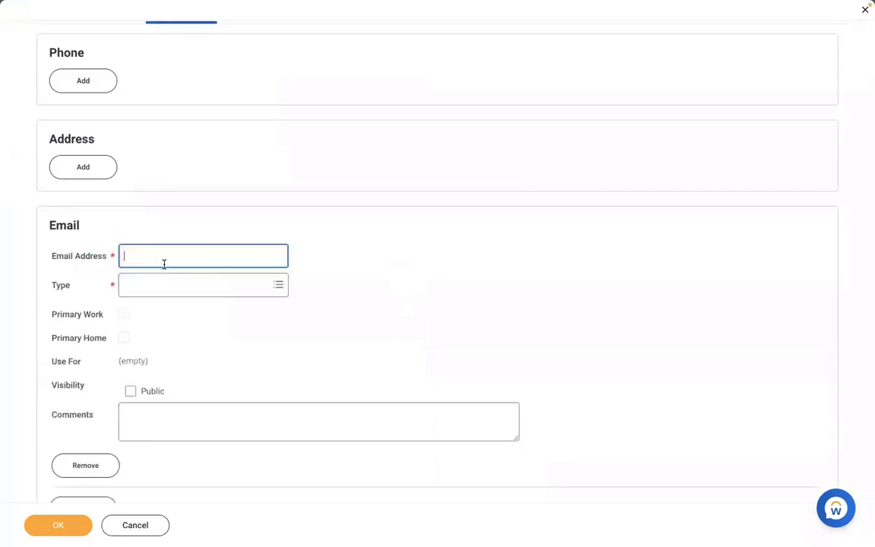
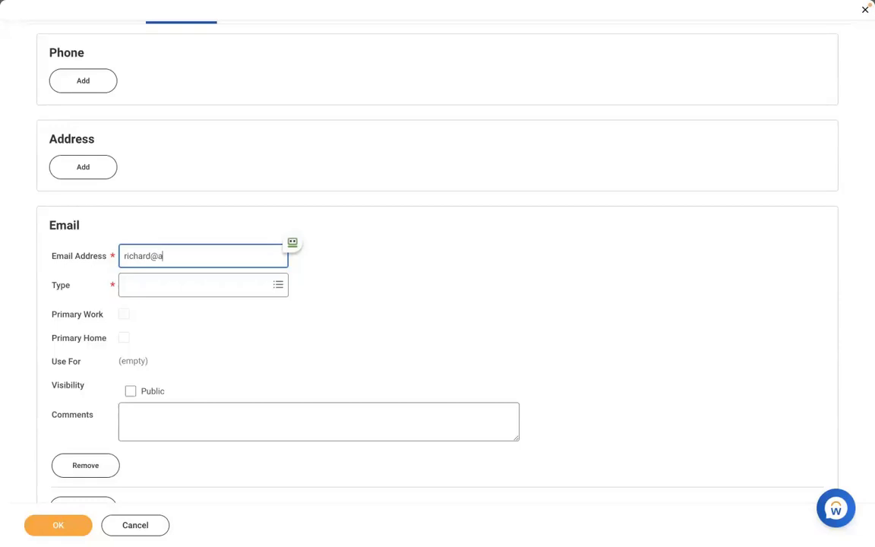
{"action": "left_click", "coordinate": [164, 286]}
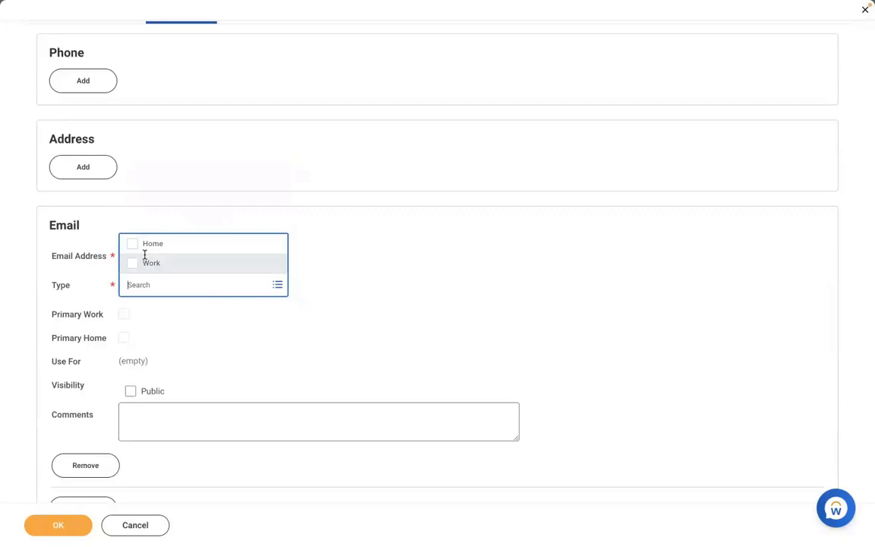
{"action": "left_click", "coordinate": [148, 263]}
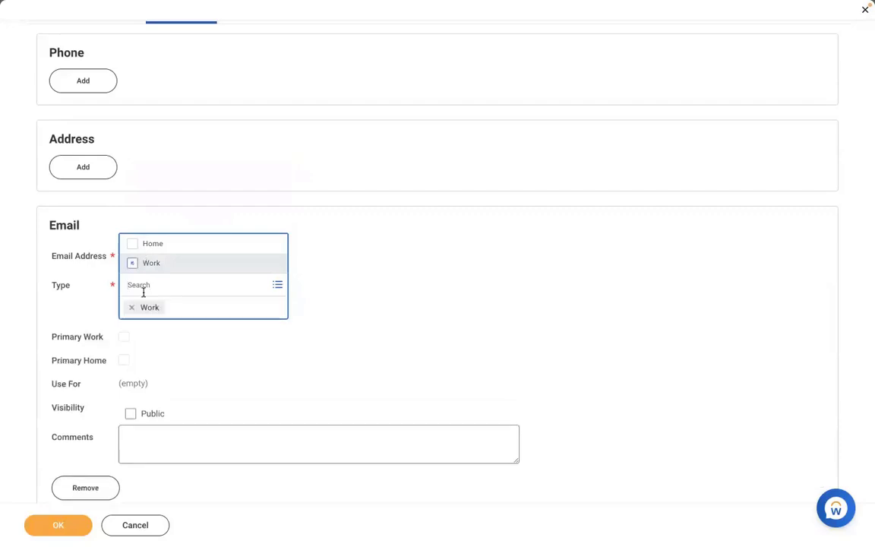
{"action": "left_click", "coordinate": [399, 283]}
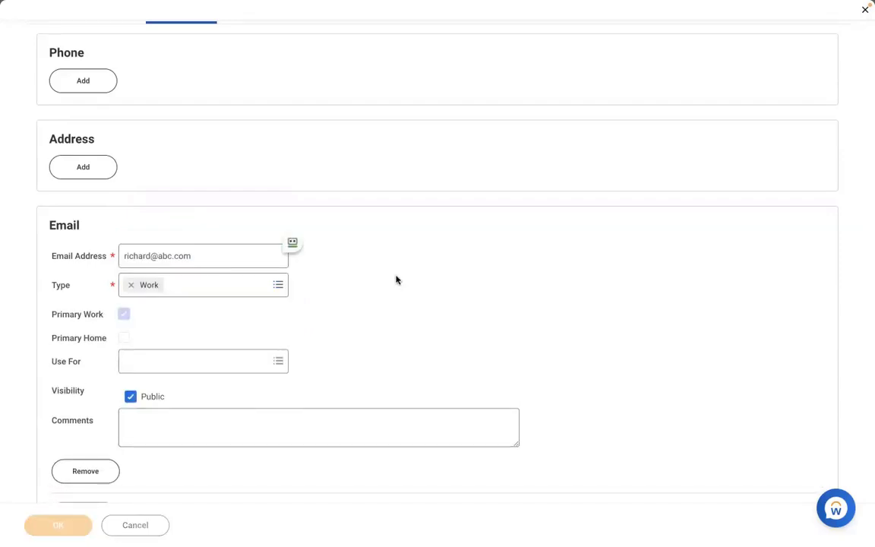
Step: Create the pre-hire and set the hire date to 01/04/2022
{"action": "left_click", "coordinate": [57, 525]}
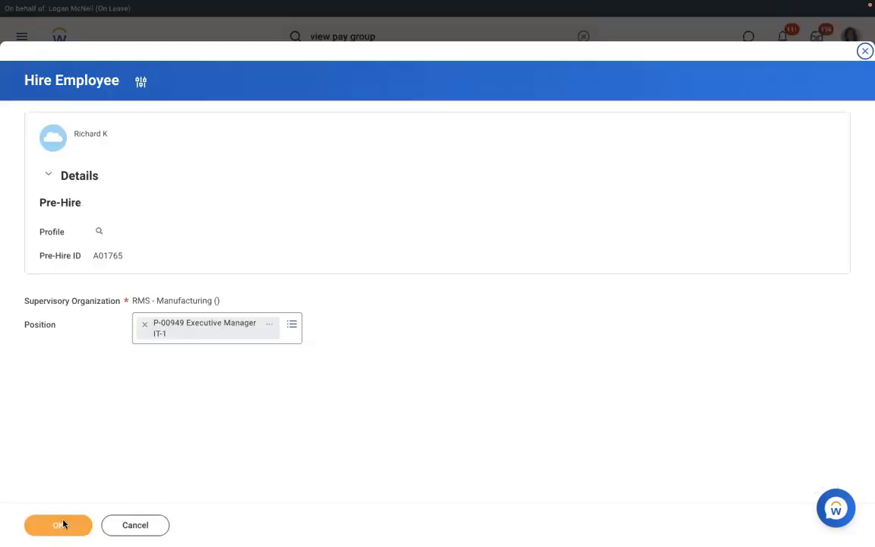
{"action": "left_click", "coordinate": [63, 525]}
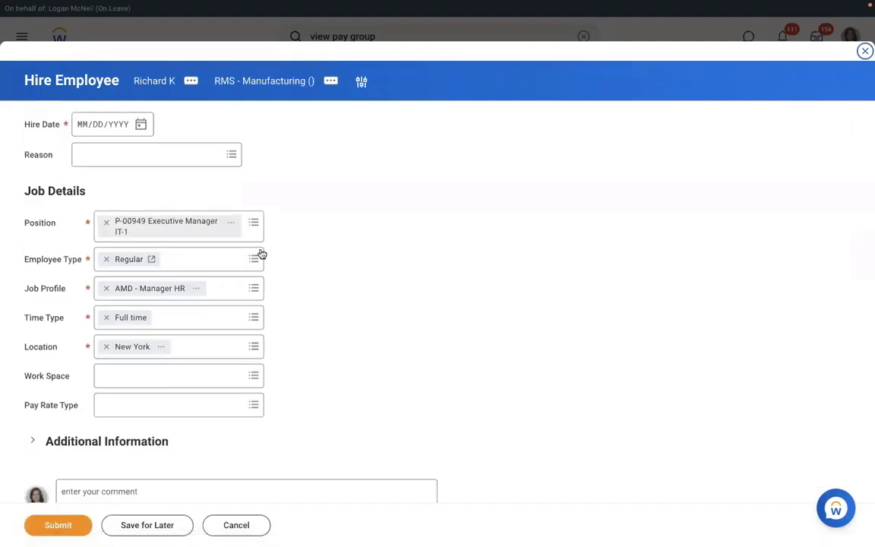
{"action": "left_click", "coordinate": [142, 126]}
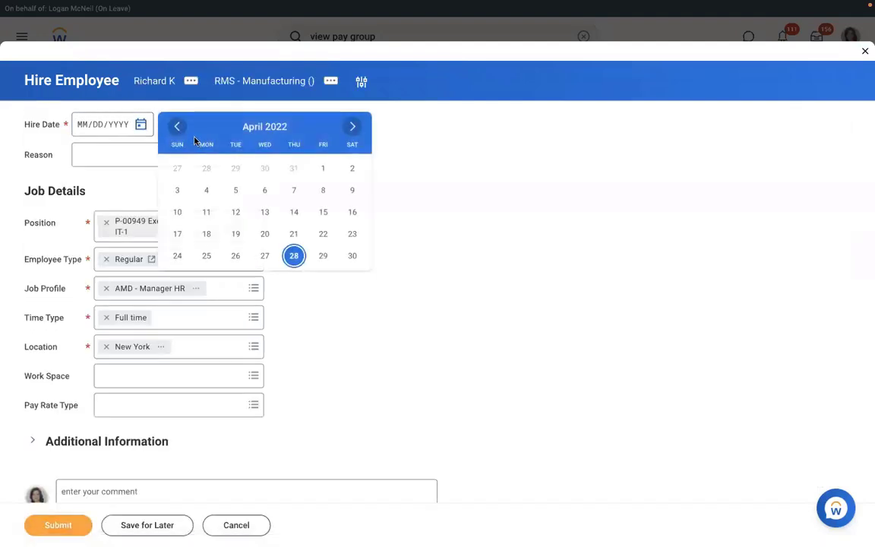
{"action": "left_click", "coordinate": [179, 130]}
{"action": "left_click", "coordinate": [180, 132]}
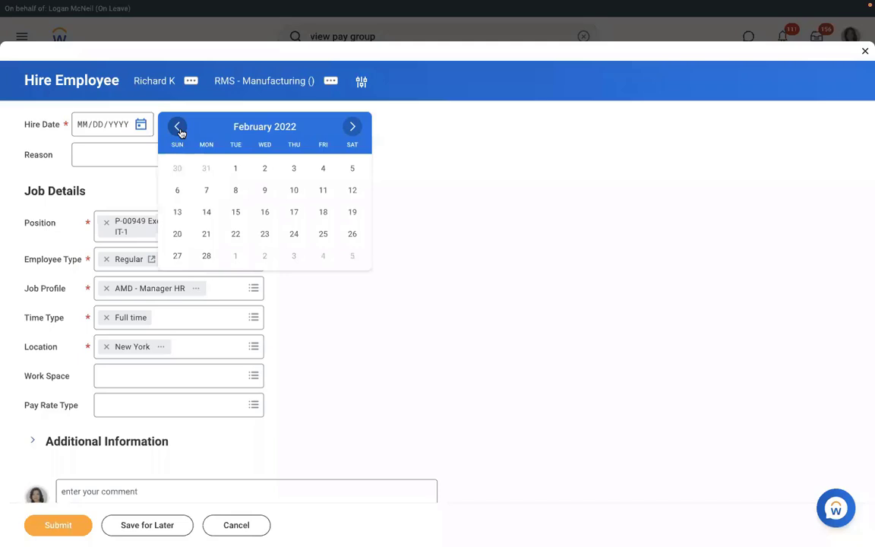
{"action": "left_click", "coordinate": [180, 131]}
{"action": "left_click", "coordinate": [236, 191]}
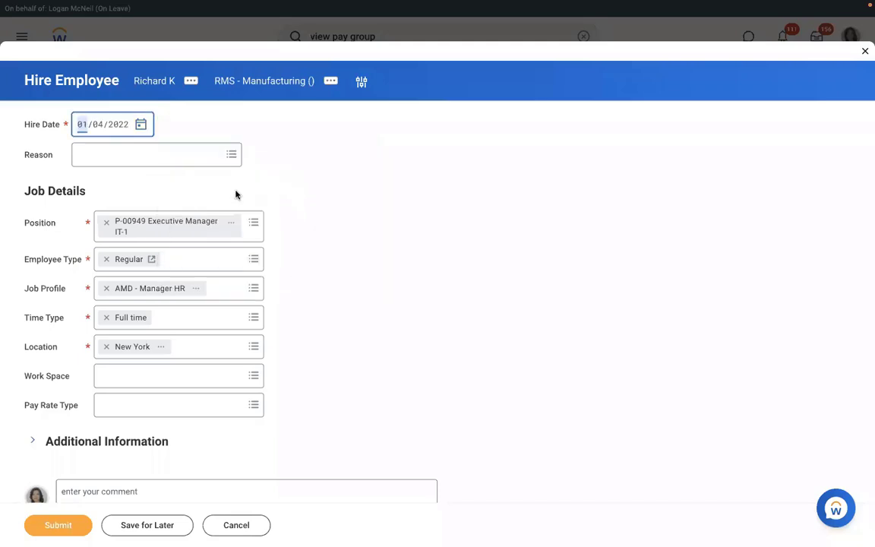
Step: Set the hire reason to New Hire > New Position
{"action": "left_click", "coordinate": [131, 157]}
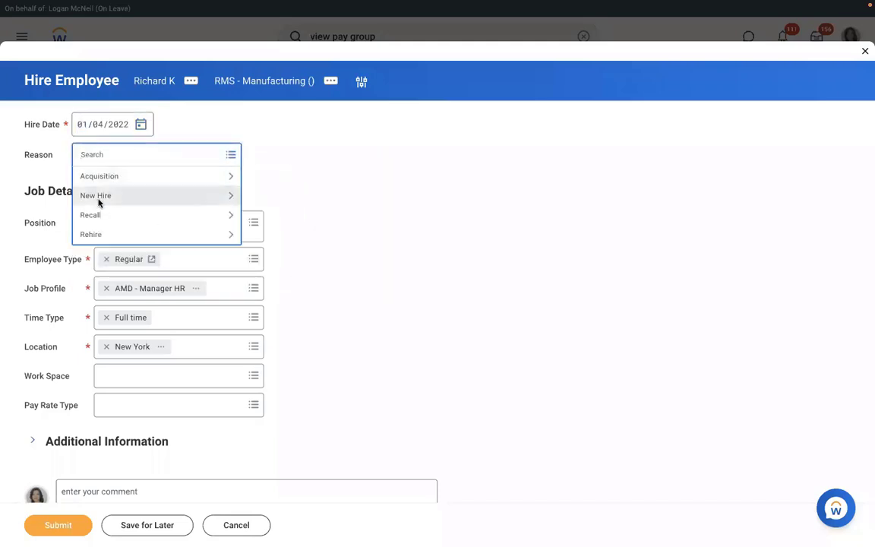
{"action": "left_click", "coordinate": [98, 199]}
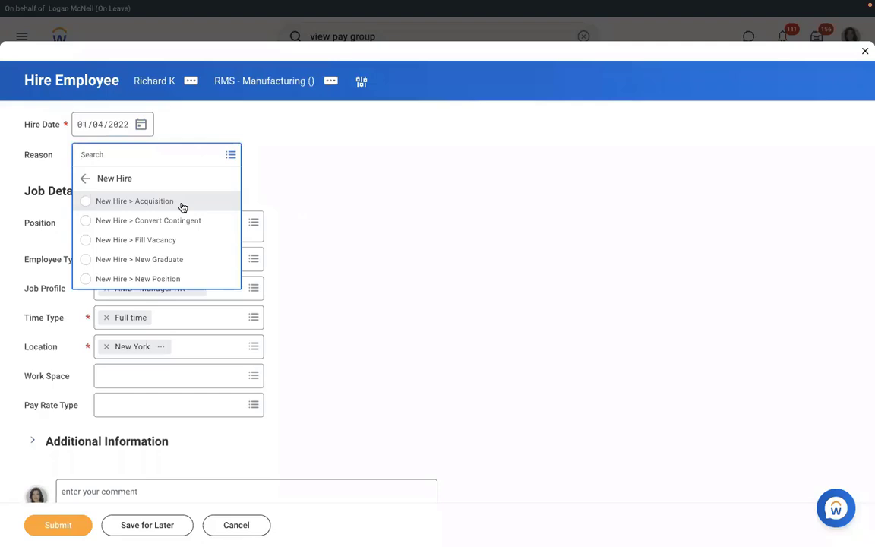
{"action": "left_click", "coordinate": [119, 280]}
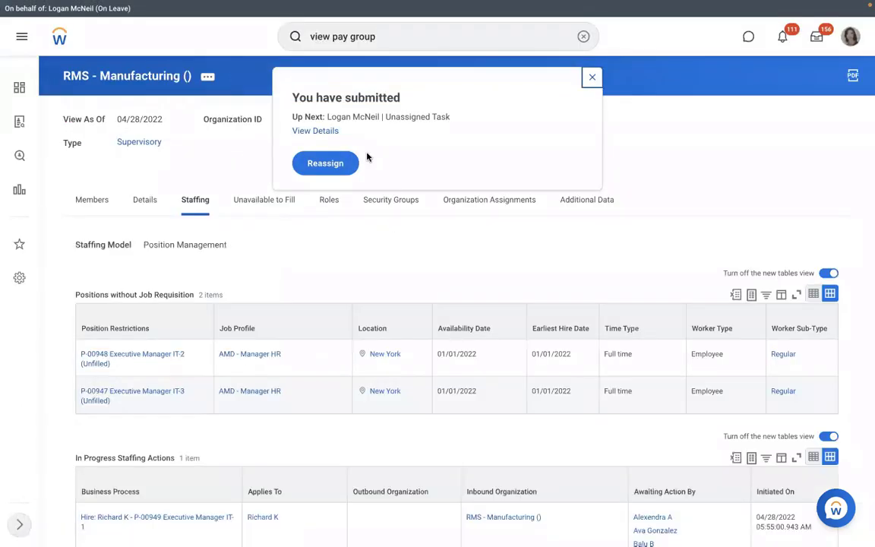
Step: View the hire's Process History: Hire step completed, Assign Pay Group listed next
{"action": "left_click", "coordinate": [315, 132]}
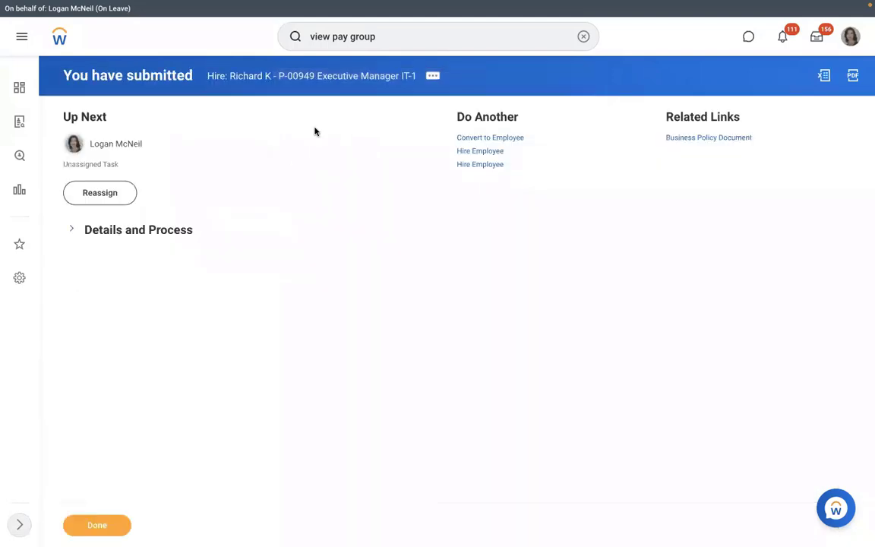
{"action": "left_click", "coordinate": [130, 230]}
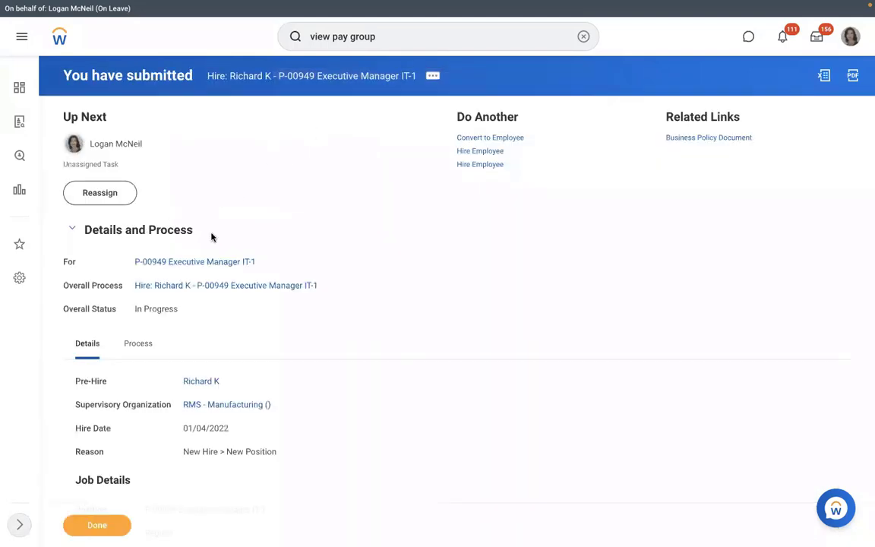
{"action": "left_click", "coordinate": [144, 344]}
{"action": "scroll", "coordinate": [445, 296], "scroll_direction": "down", "scroll_amount": 3}
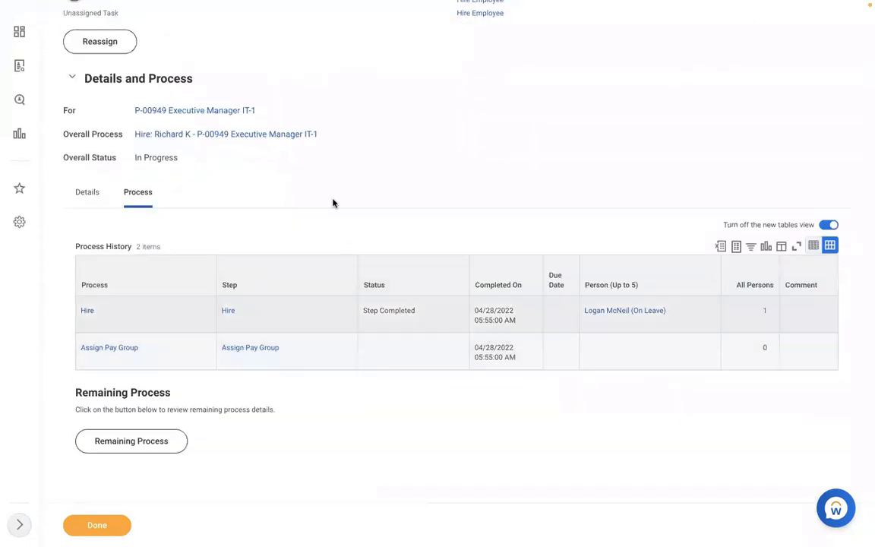
{"action": "scroll", "coordinate": [352, 184], "scroll_direction": "up", "scroll_amount": 1}
{"action": "scroll", "coordinate": [352, 184], "scroll_direction": "up", "scroll_amount": 4}
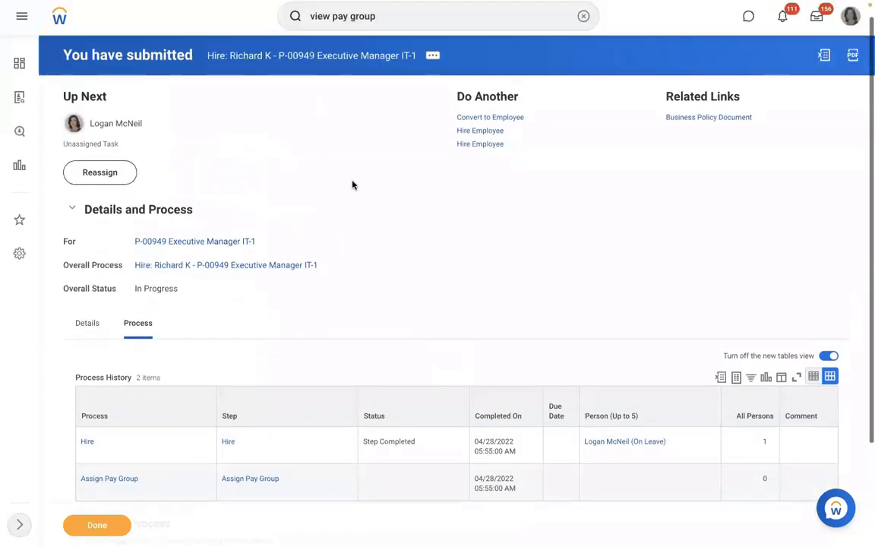
Step: Open Reassign Unassigned Tasks and list tasks filtered by the Assign Pay Group process type
{"action": "left_click", "coordinate": [584, 37]}
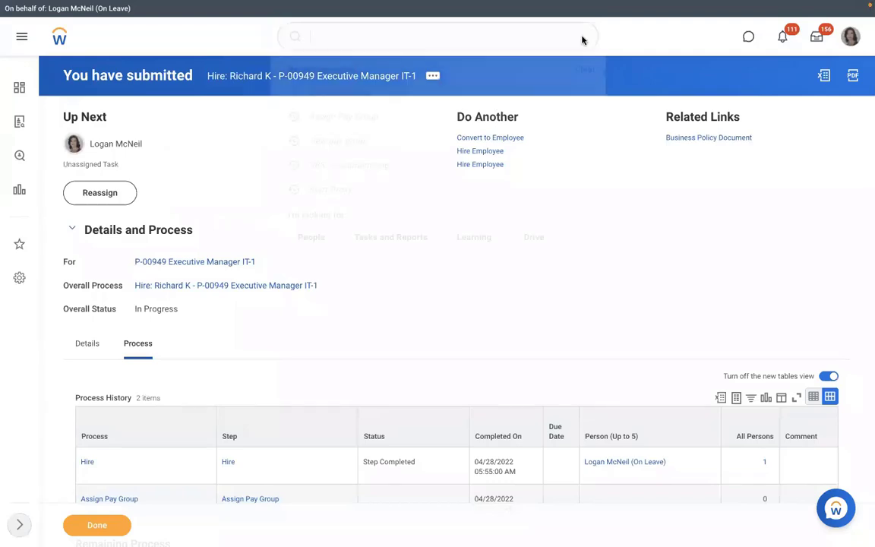
{"action": "type", "text": "reassign"}
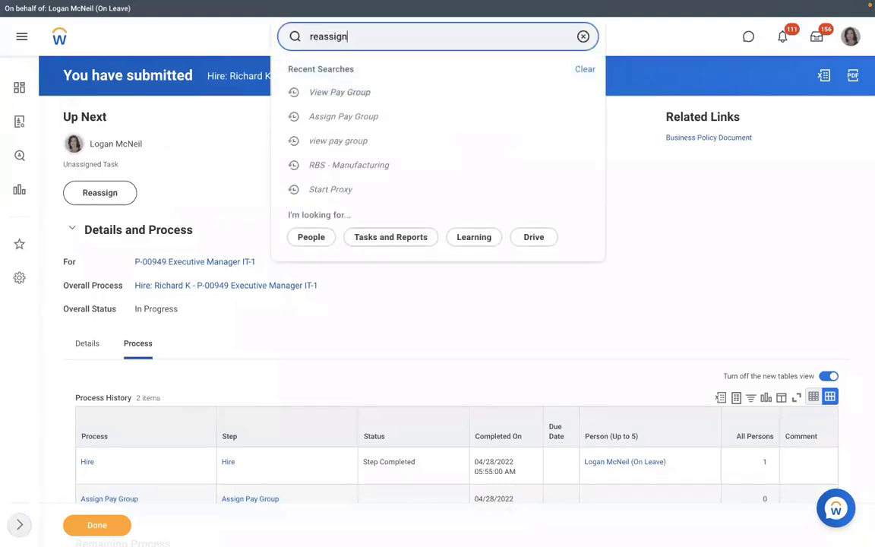
{"action": "left_click", "coordinate": [344, 105]}
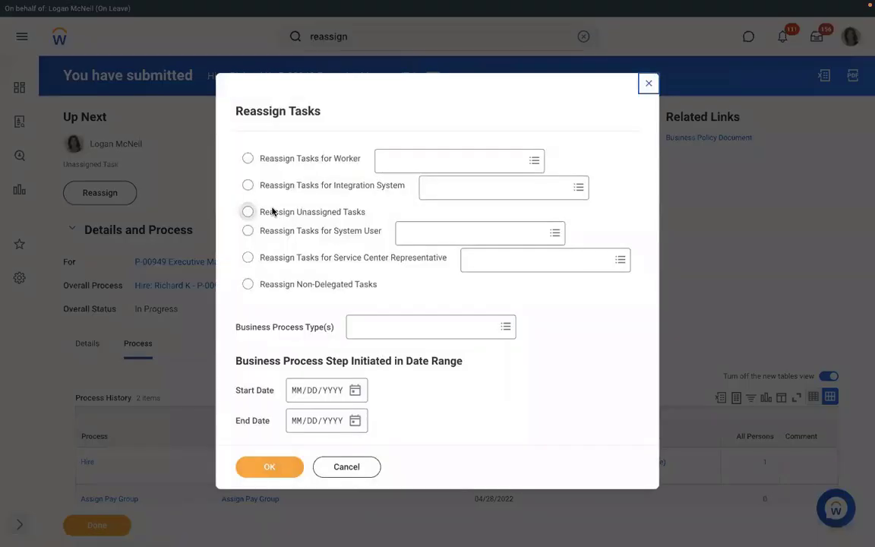
{"action": "left_click", "coordinate": [247, 211]}
{"action": "left_click", "coordinate": [364, 327]}
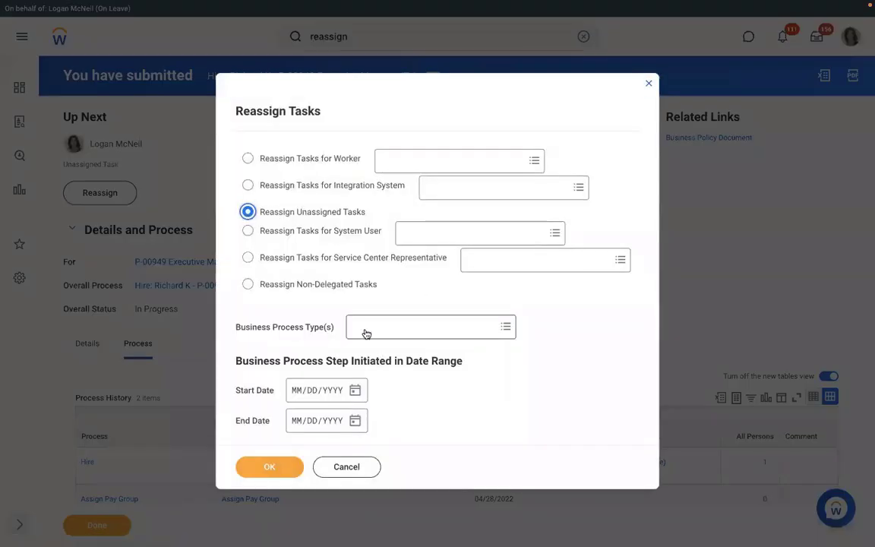
{"action": "type", "text": "assig"}
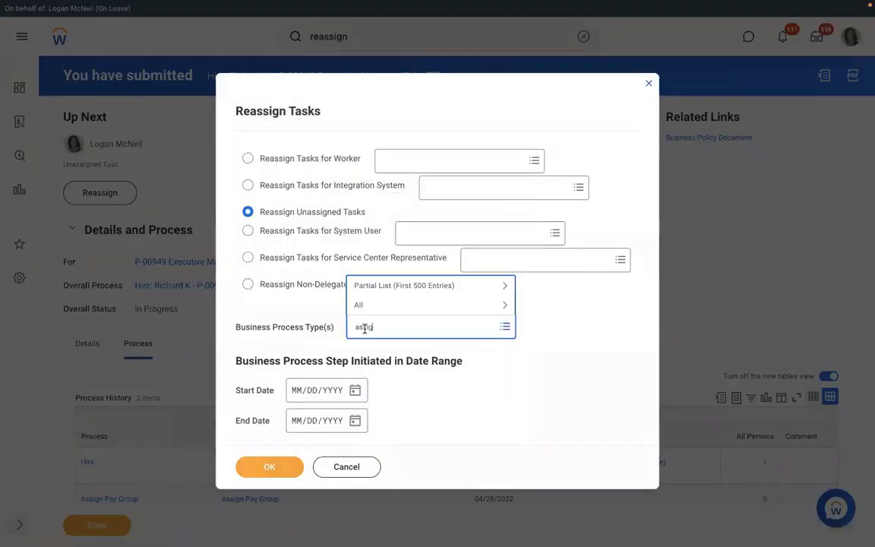
{"action": "type", "text": "n pay group"}
{"action": "key", "text": "Return"}
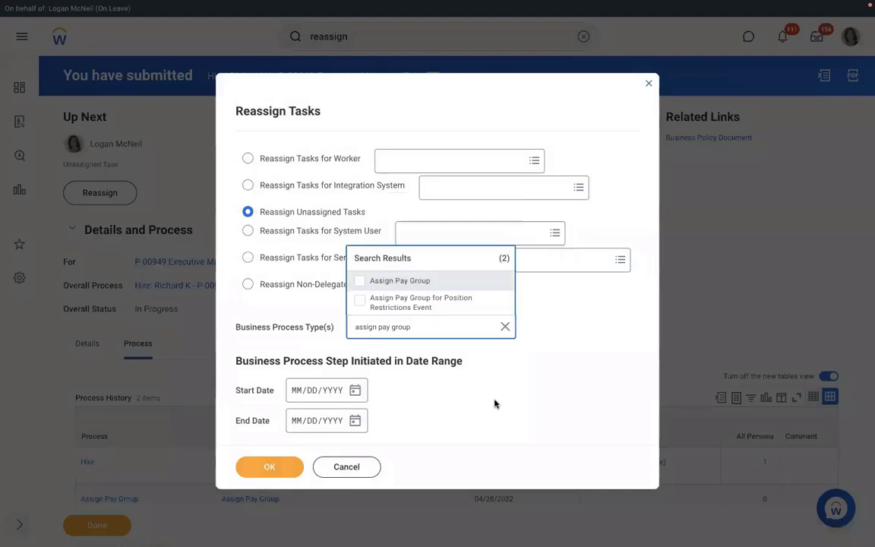
{"action": "key", "text": "Return"}
{"action": "left_click", "coordinate": [277, 468]}
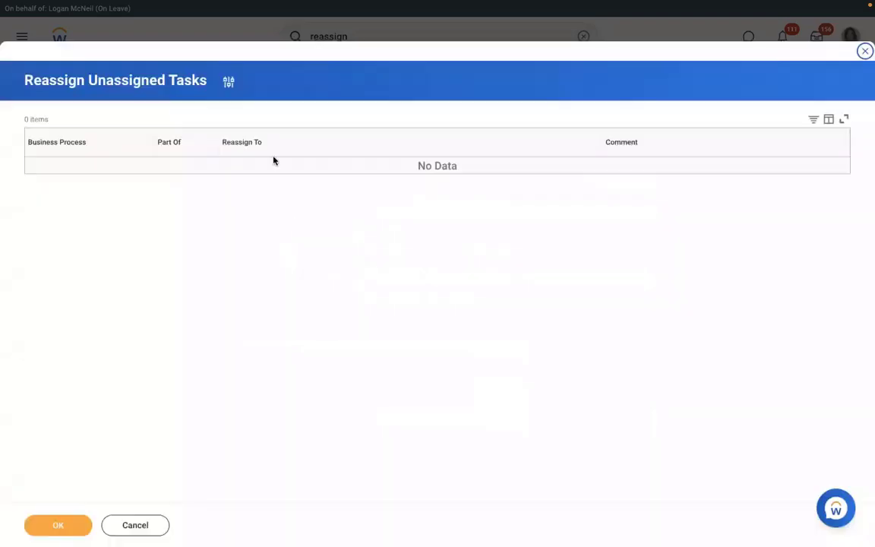
Step: Change the filter to the Hire business process starting April 27, 2022
{"action": "left_click", "coordinate": [228, 81]}
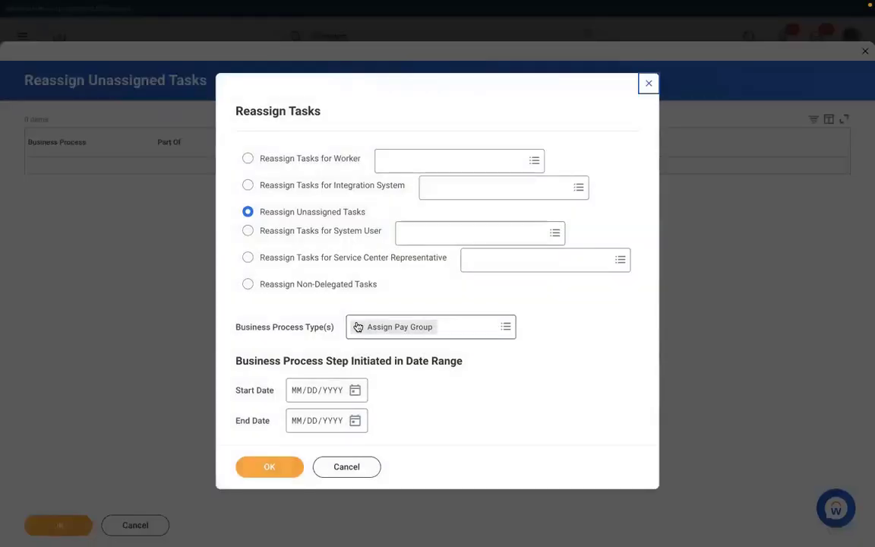
{"action": "left_click", "coordinate": [358, 326]}
{"action": "type", "text": "hire"}
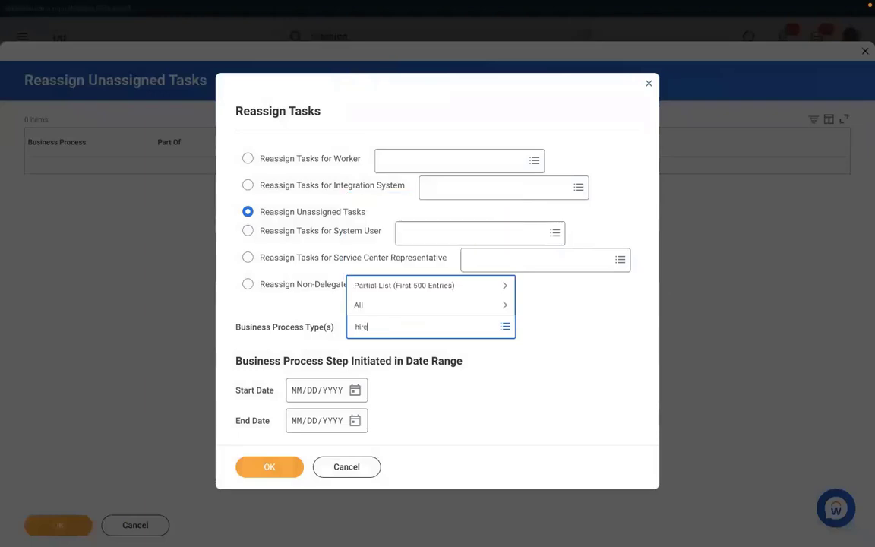
{"action": "key", "text": "Return"}
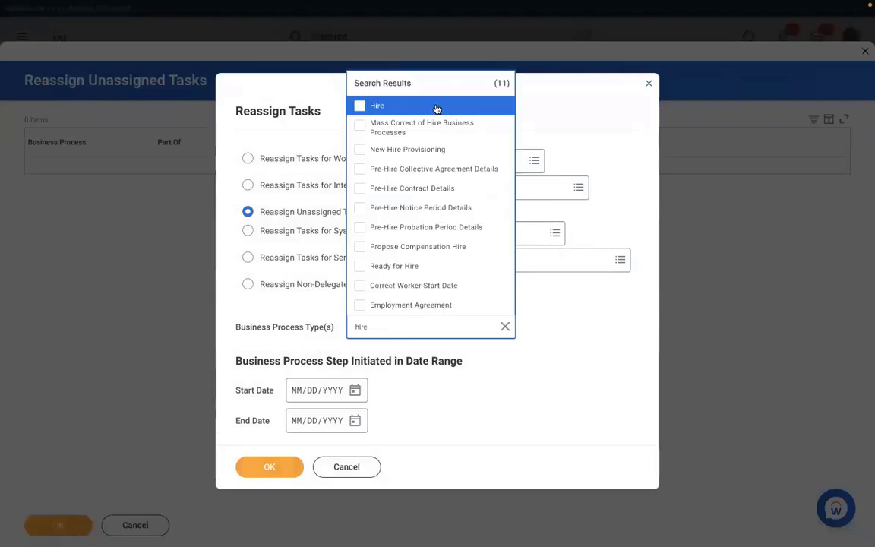
{"action": "left_click", "coordinate": [385, 107]}
{"action": "left_click", "coordinate": [321, 389]}
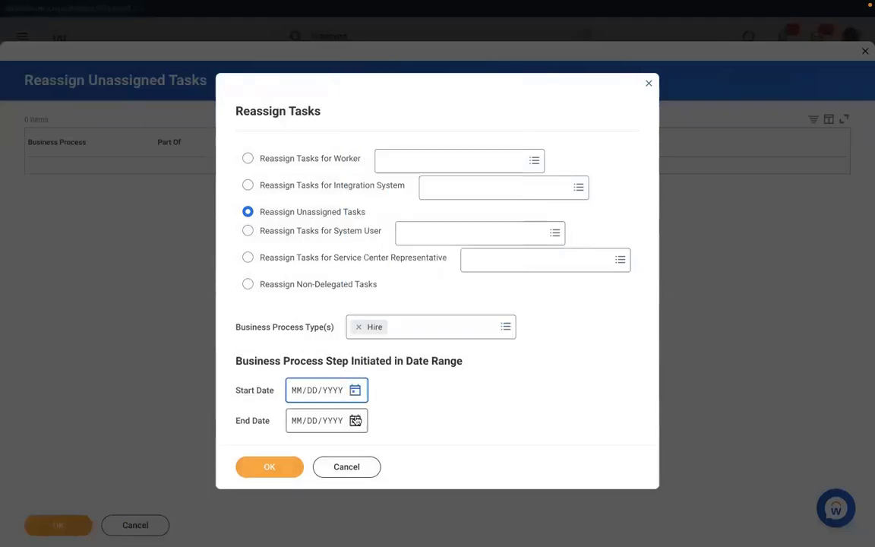
{"action": "left_click", "coordinate": [355, 390]}
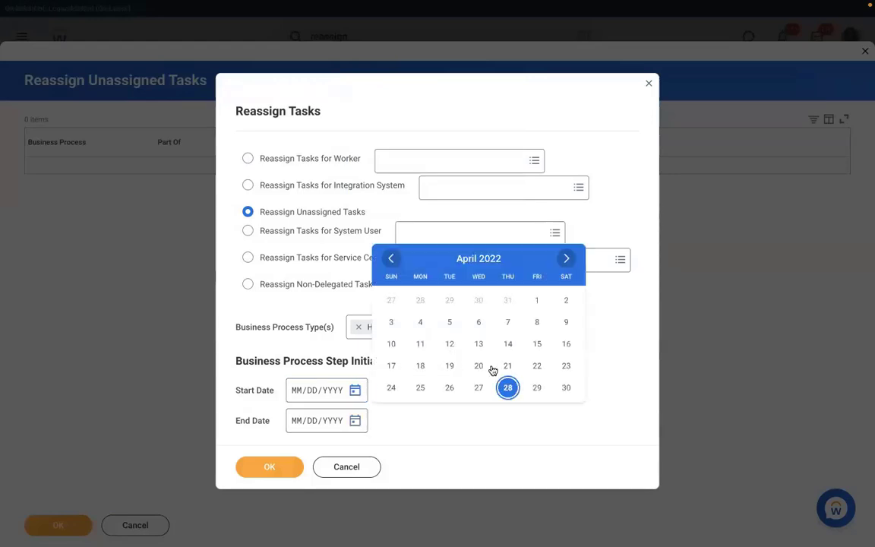
{"action": "left_click", "coordinate": [479, 386]}
{"action": "left_click", "coordinate": [270, 467]}
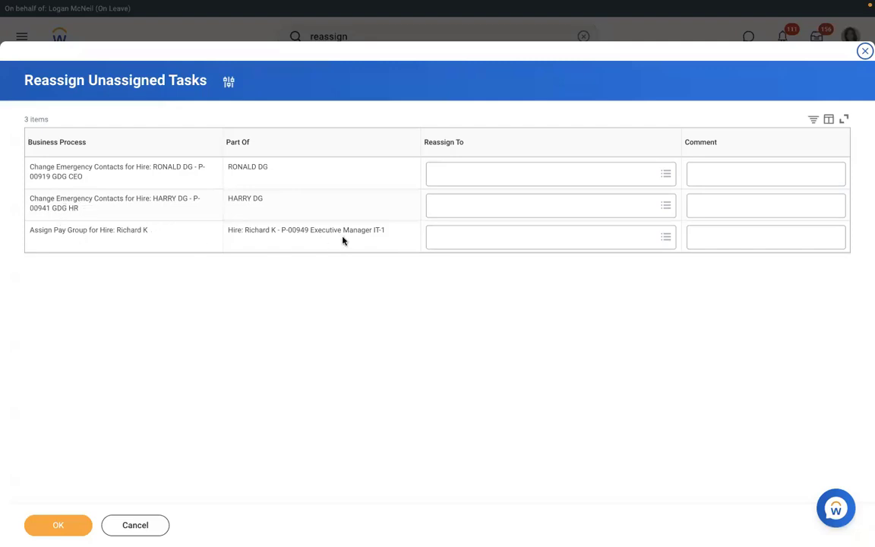
Step: Reassign the Assign Pay Group task to the on-leave user and submit
{"action": "left_click", "coordinate": [460, 237]}
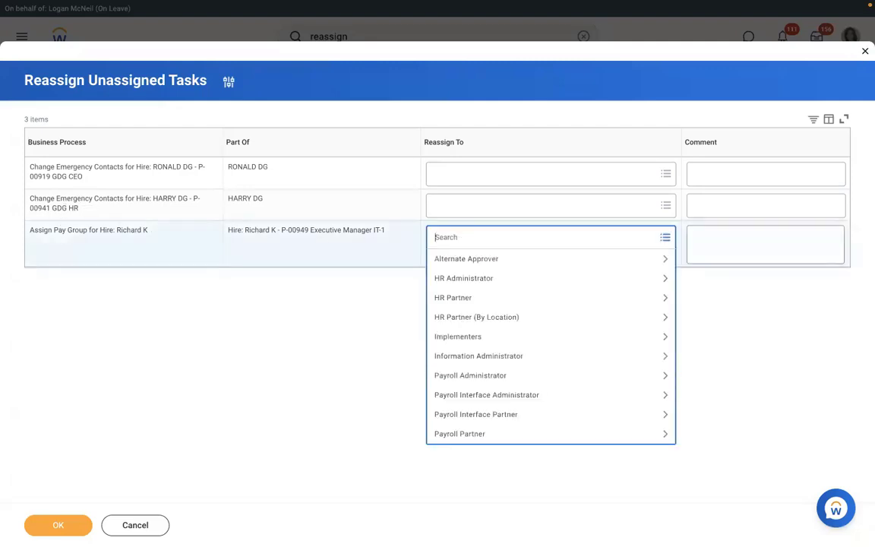
{"action": "type", "text": "logan mc"}
{"action": "key", "text": "Return"}
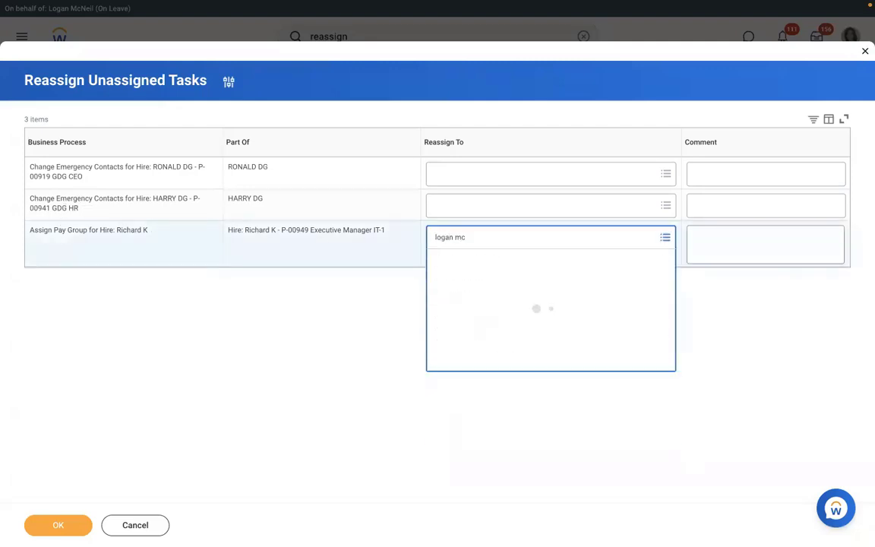
{"action": "left_click", "coordinate": [59, 526]}
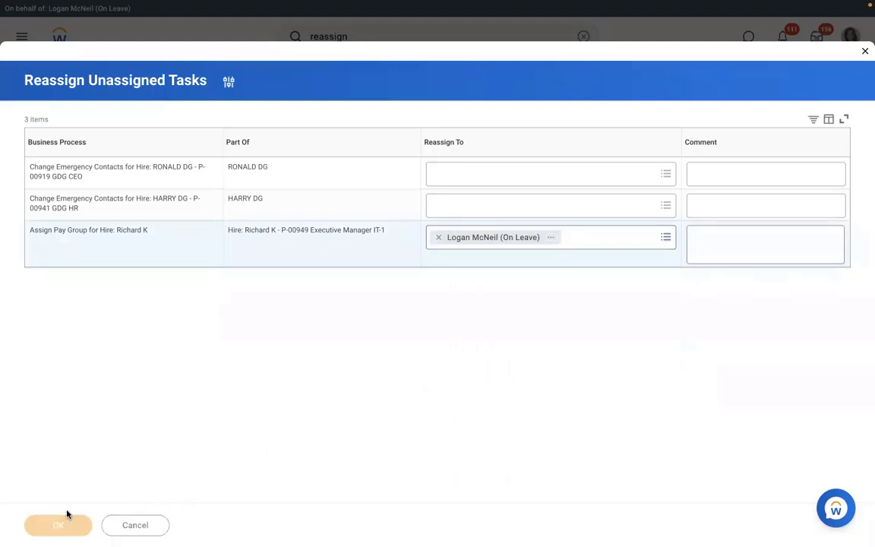
Step: In the inbox Assign Pay Group task, try RBS - Monthly PYG, then cancel and discard
{"action": "left_click", "coordinate": [817, 44]}
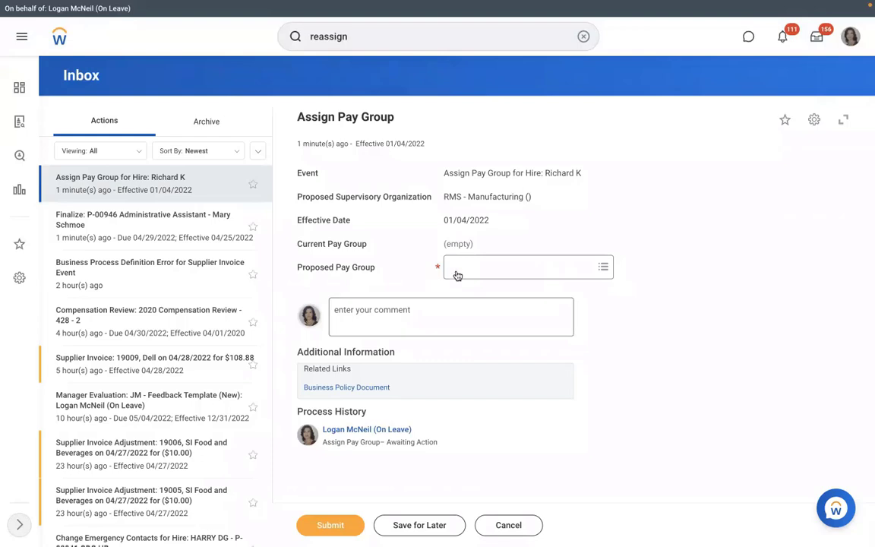
{"action": "left_click", "coordinate": [496, 267]}
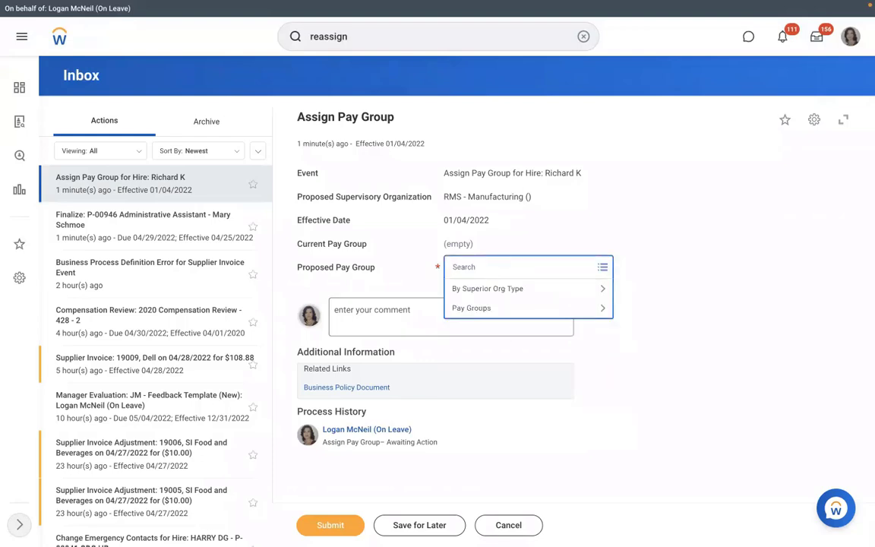
{"action": "type", "text": "mon"}
{"action": "key", "text": "Return"}
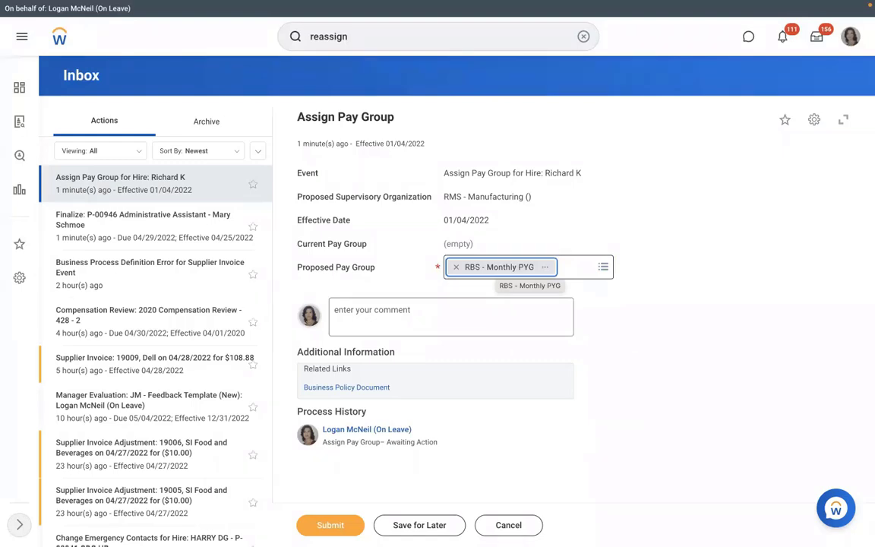
{"action": "left_click", "coordinate": [456, 268]}
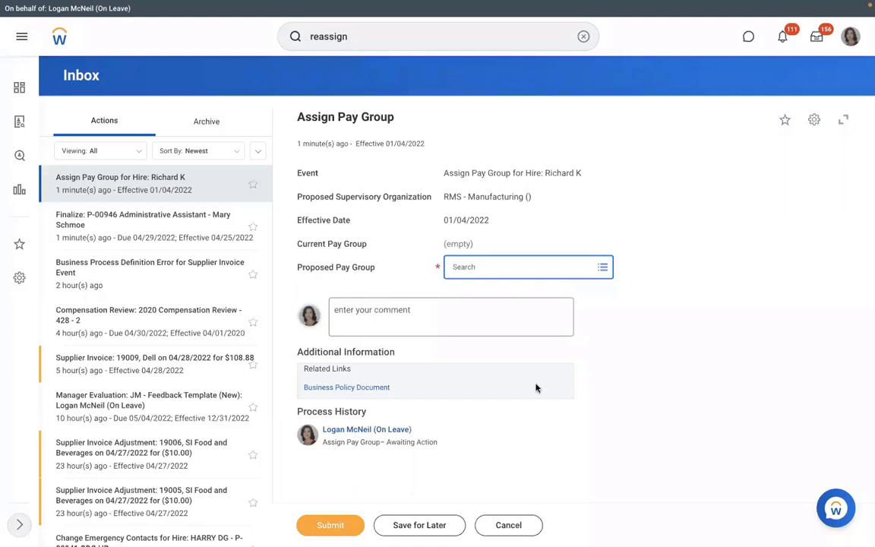
{"action": "left_click", "coordinate": [504, 526]}
{"action": "left_click", "coordinate": [382, 302]}
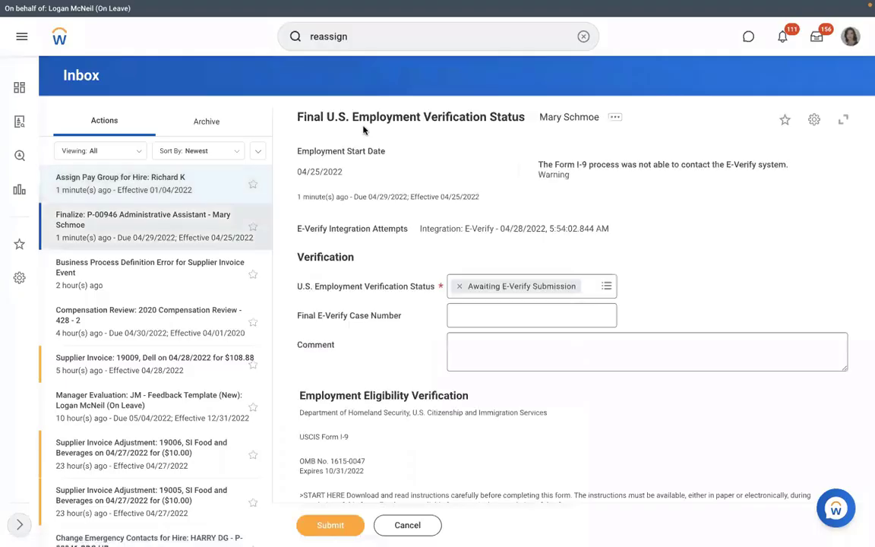
Step: Open the RMS - Manufacturing organization and inspect actions for unfilled position P-00949
{"action": "left_click", "coordinate": [583, 36]}
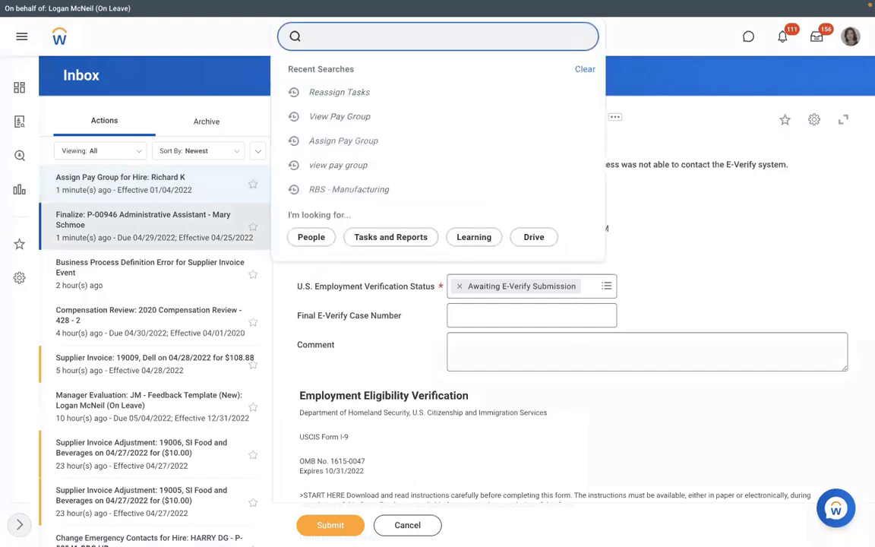
{"action": "type", "text": "sup org:"}
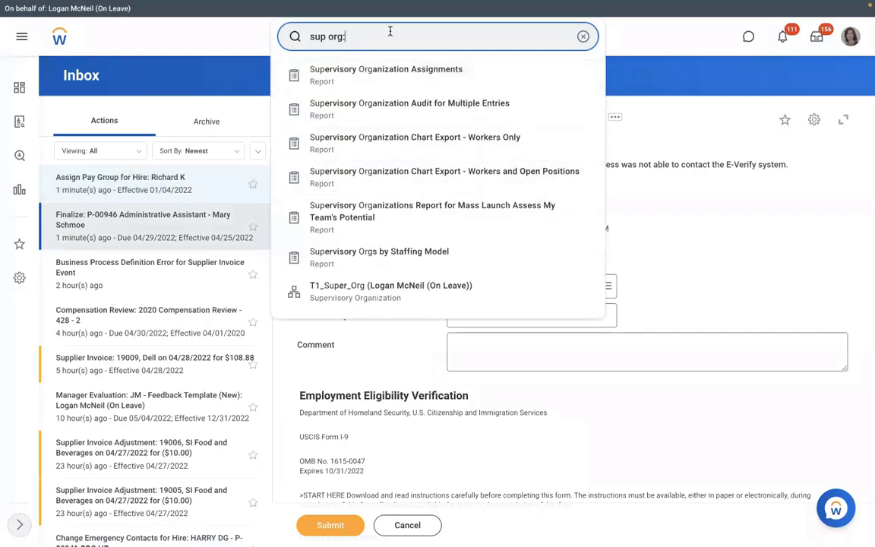
{"action": "type", "text": "rms"}
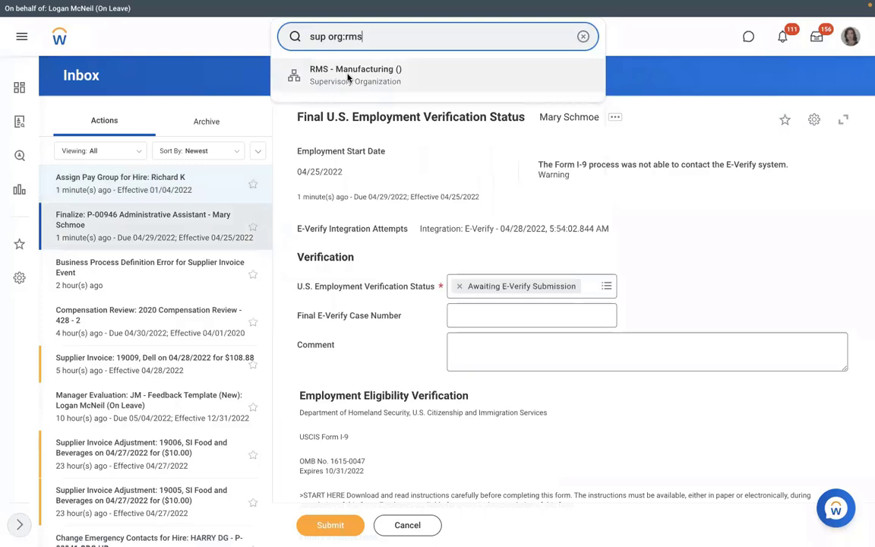
{"action": "left_click", "coordinate": [348, 77]}
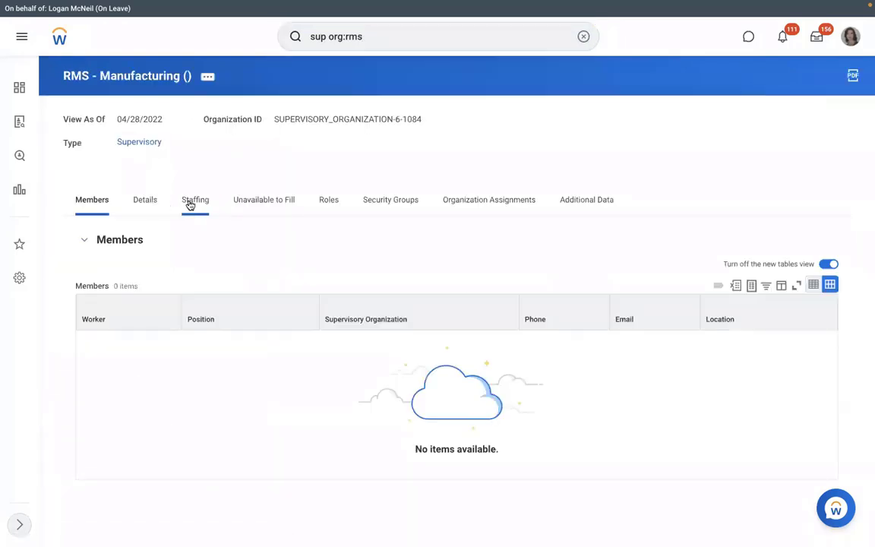
{"action": "left_click", "coordinate": [265, 200]}
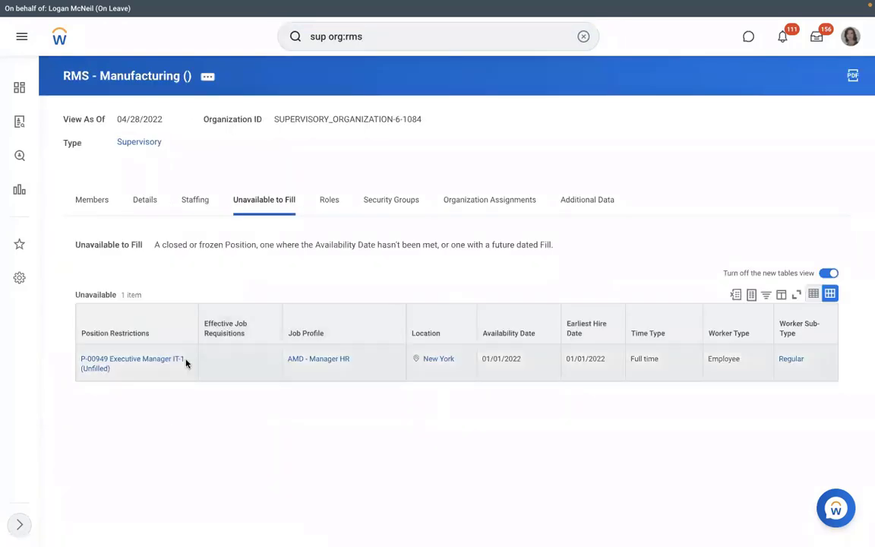
{"action": "left_click", "coordinate": [120, 370]}
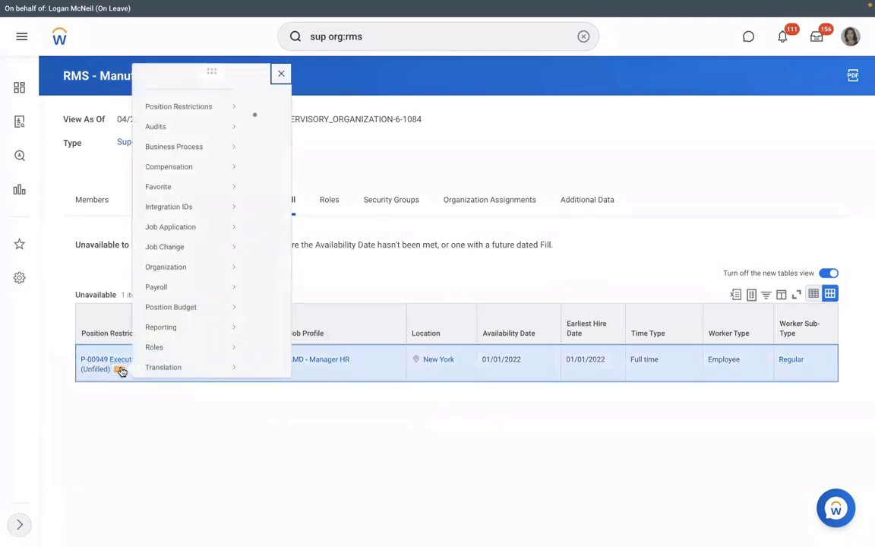
{"action": "mouse_move", "coordinate": [186, 113]}
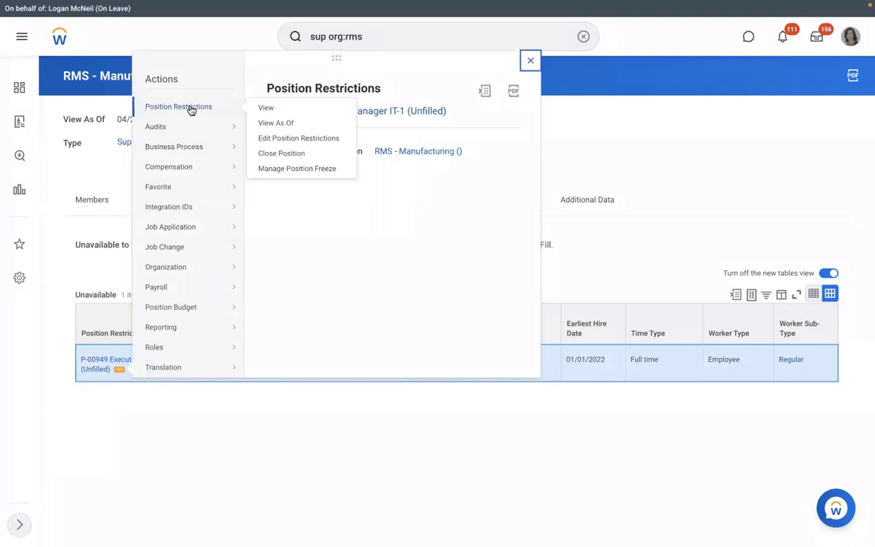
{"action": "left_click", "coordinate": [167, 438]}
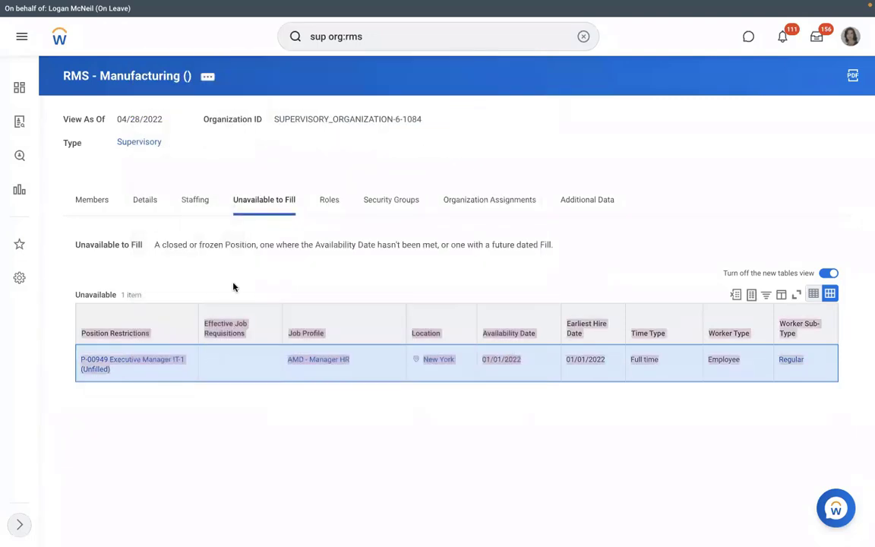
Step: In staffing details, start cancelling the in-progress hire process, then back out uncancelled
{"action": "left_click", "coordinate": [199, 204]}
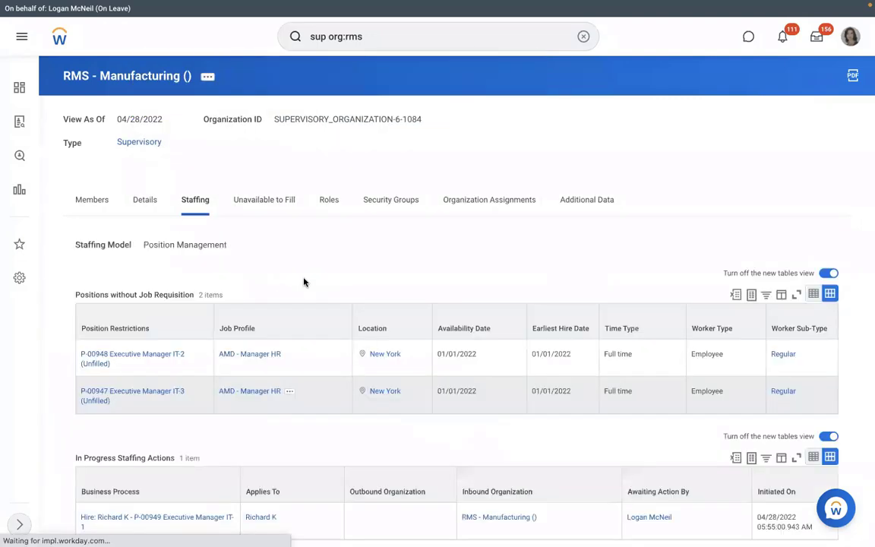
{"action": "scroll", "coordinate": [304, 282], "scroll_direction": "down", "scroll_amount": 2}
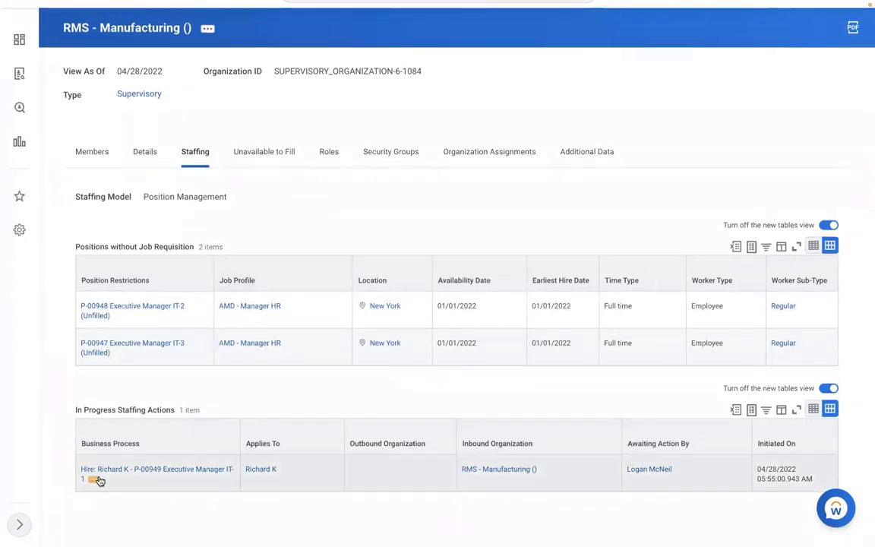
{"action": "left_click", "coordinate": [93, 480]}
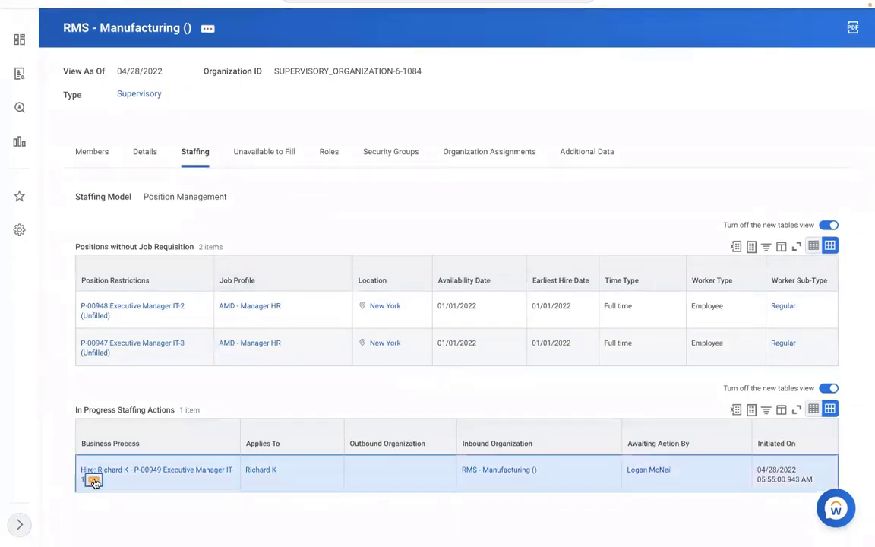
{"action": "mouse_move", "coordinate": [151, 386]}
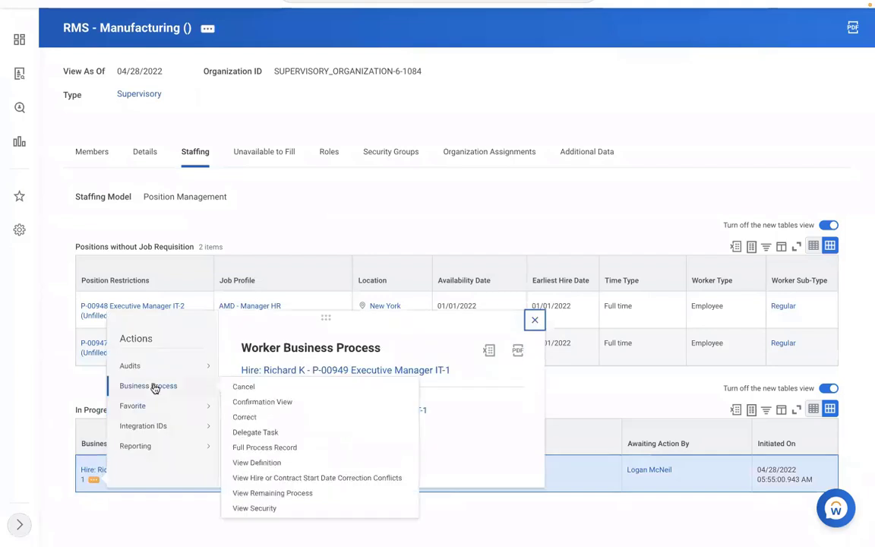
{"action": "left_click", "coordinate": [242, 387]}
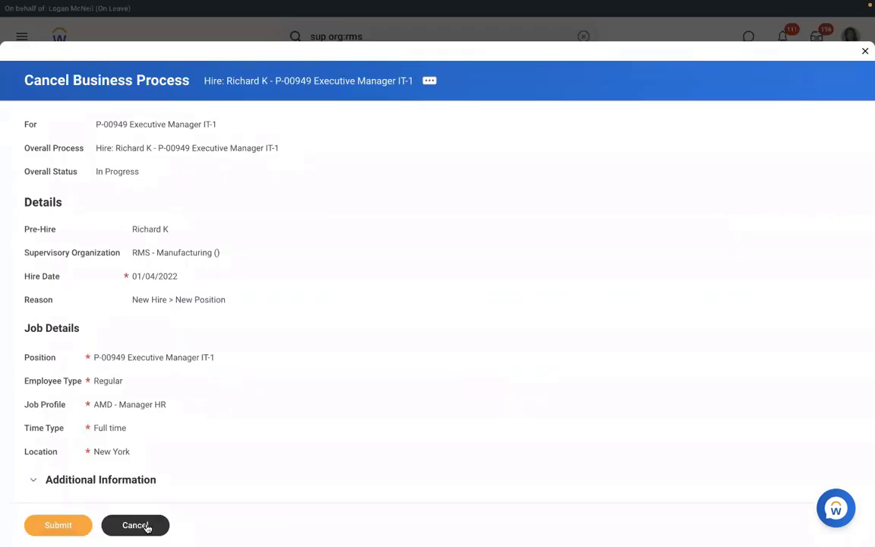
{"action": "left_click", "coordinate": [147, 526]}
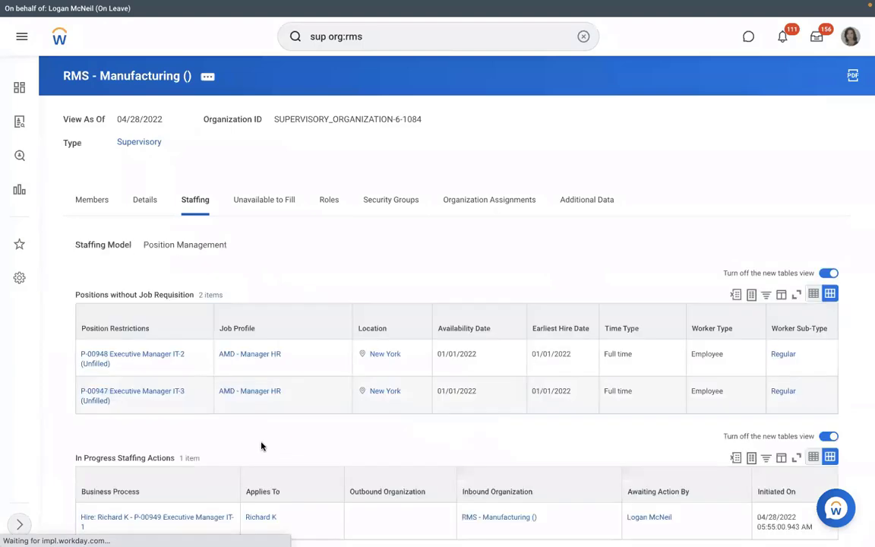
Step: Copy the Hire process link's text to the clipboard
{"action": "scroll", "coordinate": [152, 468], "scroll_direction": "down", "scroll_amount": 1}
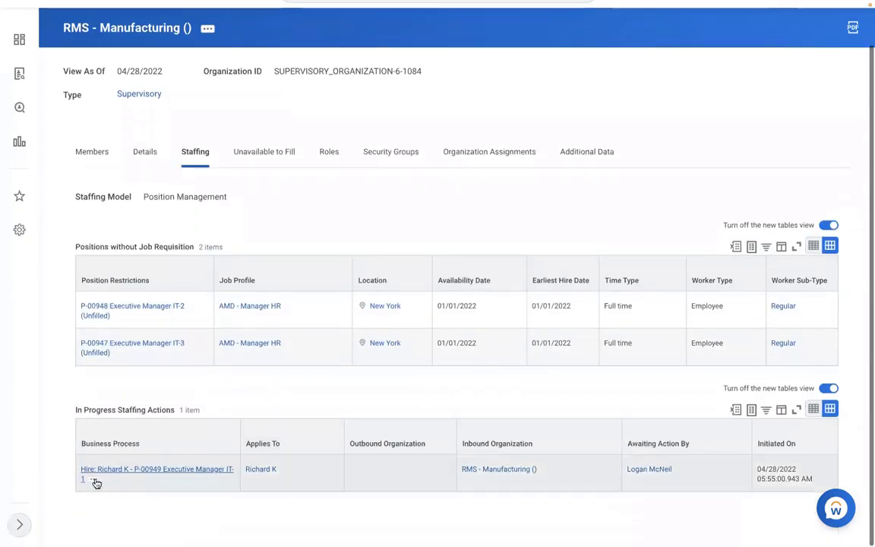
{"action": "right_click", "coordinate": [92, 481]}
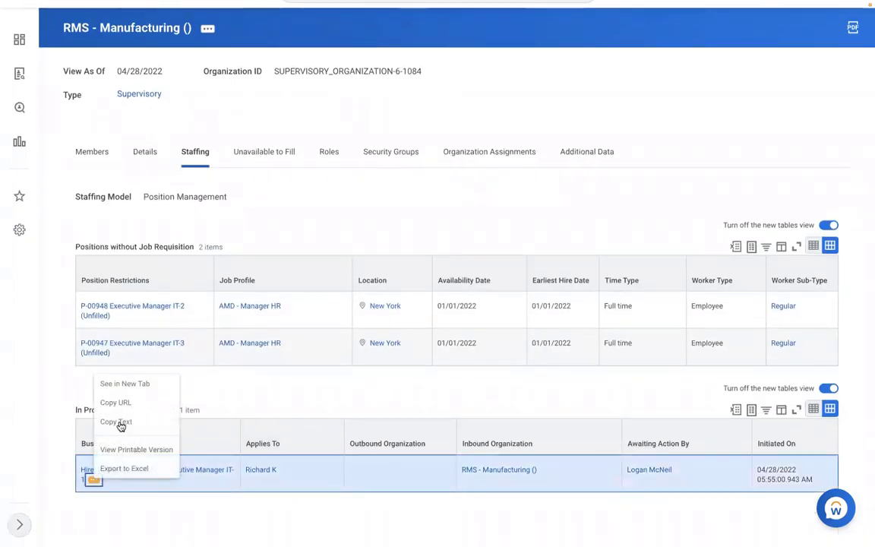
{"action": "left_click", "coordinate": [117, 419]}
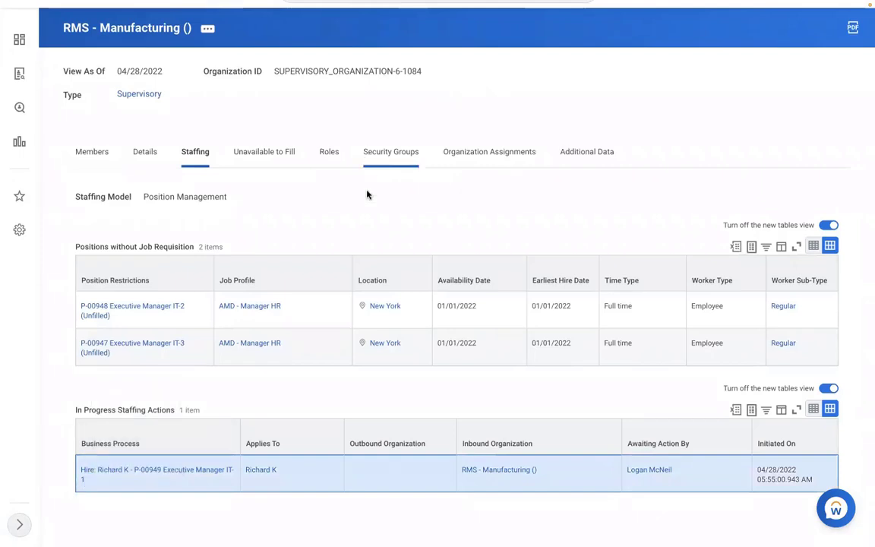
{"action": "scroll", "coordinate": [368, 196], "scroll_direction": "up", "scroll_amount": 1}
{"action": "scroll", "coordinate": [372, 197], "scroll_direction": "up", "scroll_amount": 1}
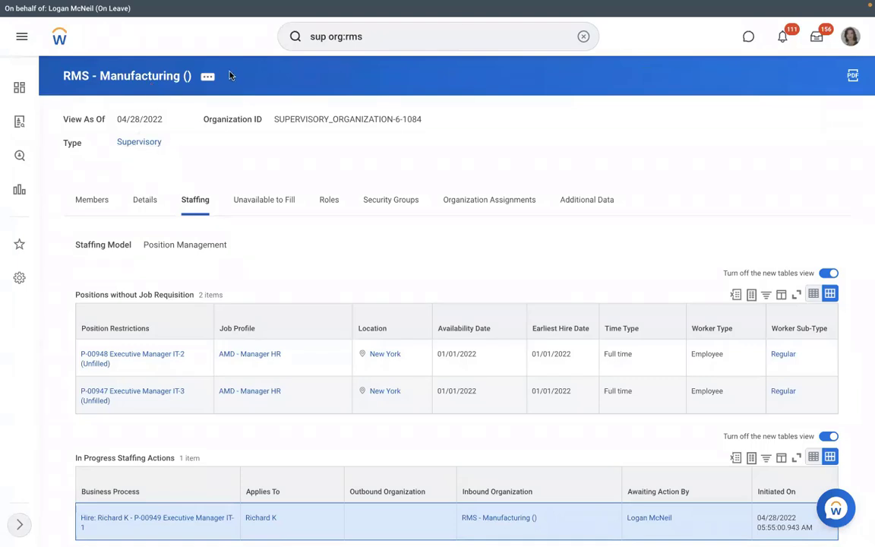
Step: View pay group RBS - Monthly PYG and open its RBS - PYG Automatic Assignment rule
{"action": "left_click", "coordinate": [583, 36]}
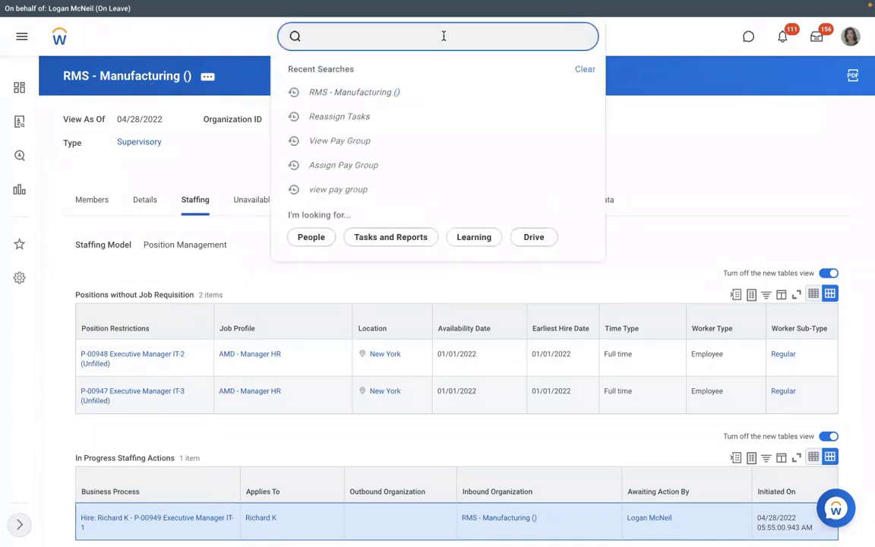
{"action": "type", "text": "view pay group"}
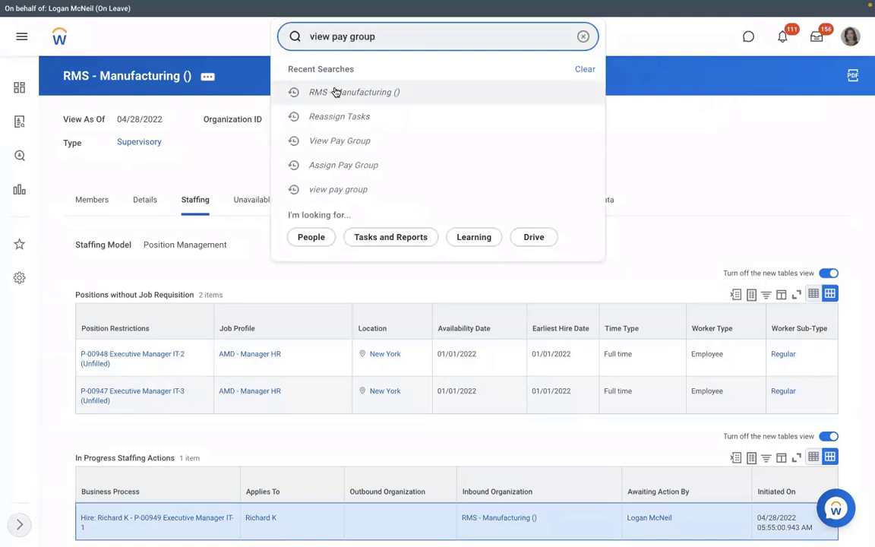
{"action": "left_click", "coordinate": [376, 81]}
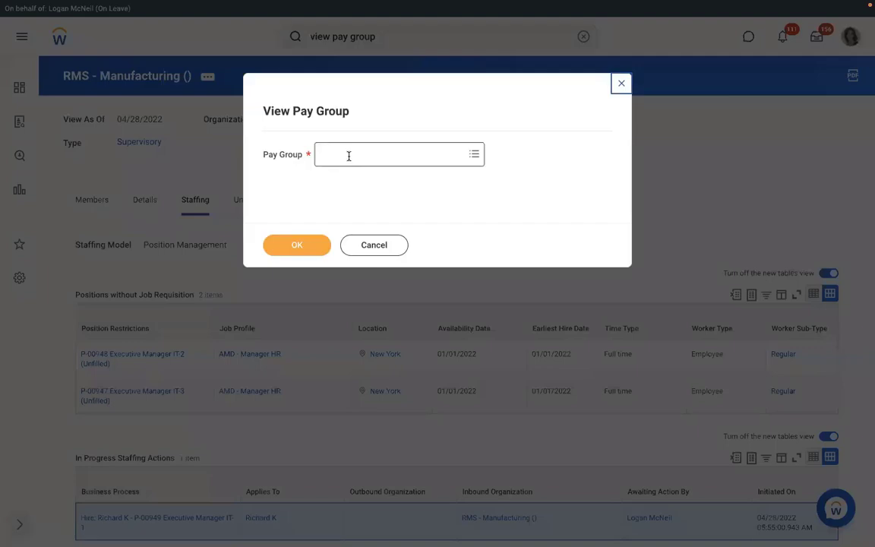
{"action": "left_click", "coordinate": [348, 155]}
{"action": "key", "text": "Return"}
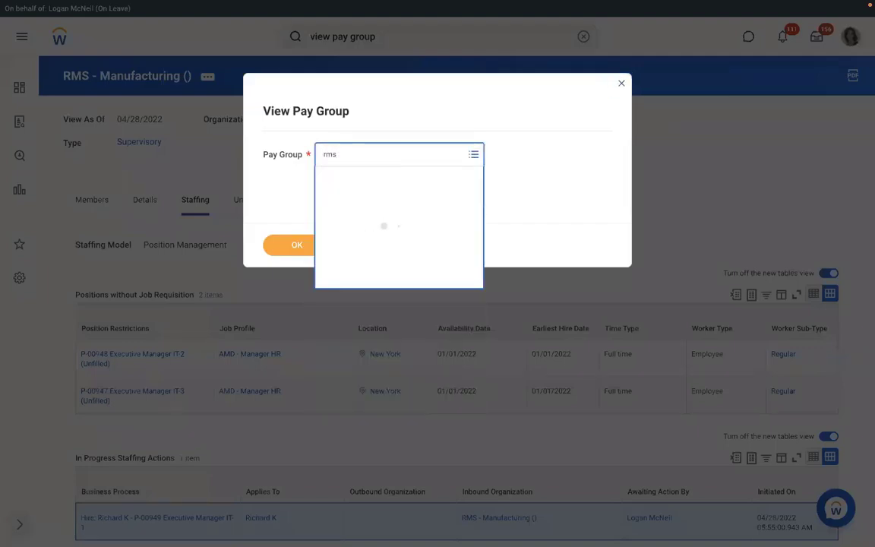
{"action": "type", "text": "rm"}
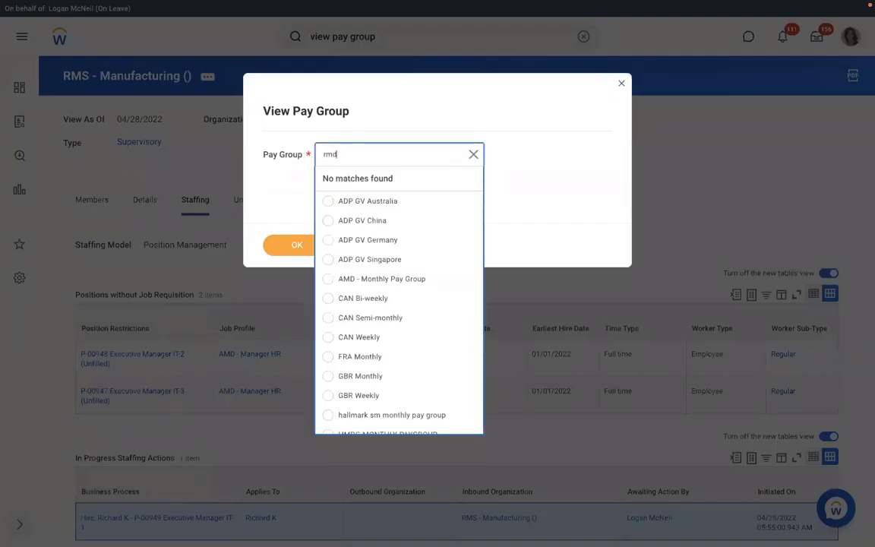
{"action": "type", "text": "d"}
{"action": "key", "text": "Return"}
{"action": "type", "text": "rbs"}
{"action": "key", "text": "Return"}
{"action": "left_click", "coordinate": [284, 249]}
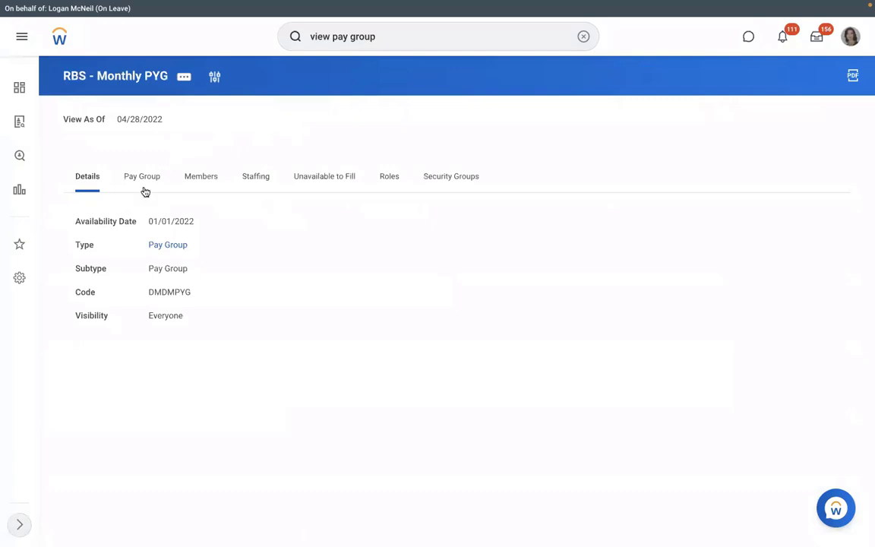
{"action": "left_click", "coordinate": [145, 191]}
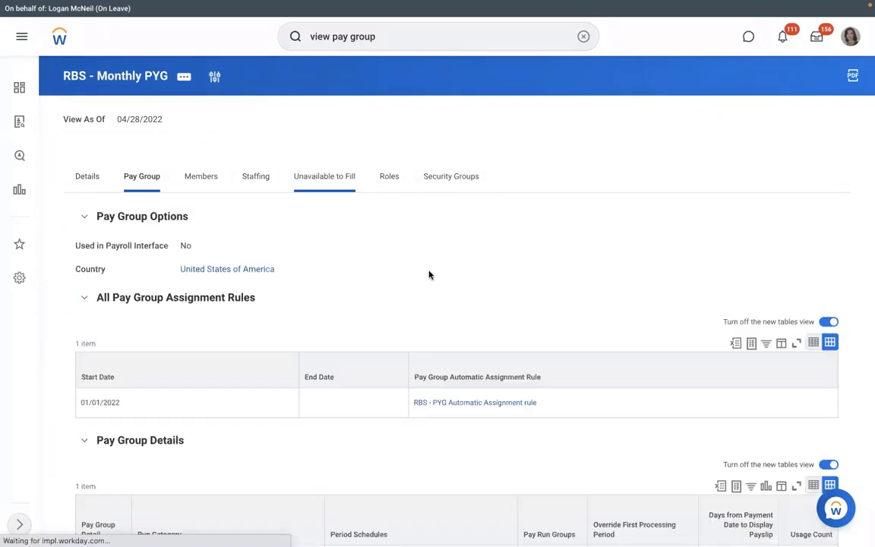
{"action": "left_click", "coordinate": [491, 405]}
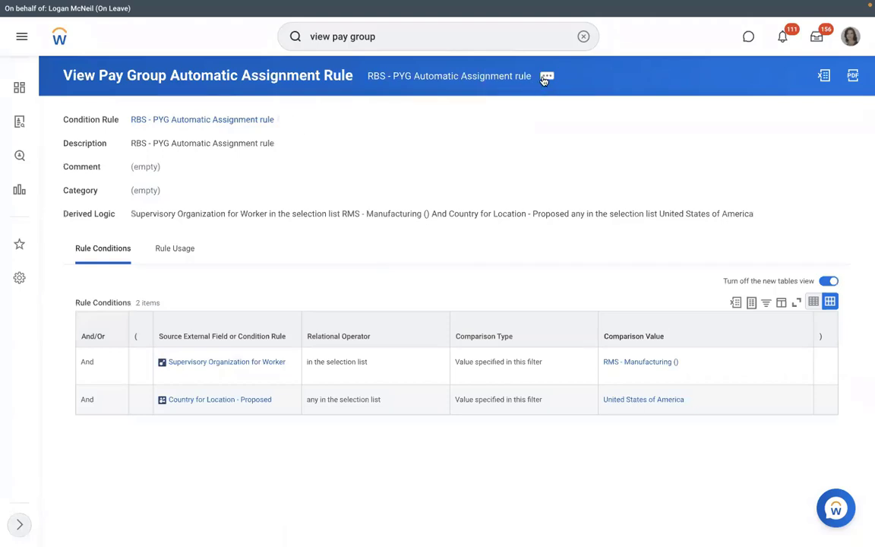
Step: Test the RBS - PYG Automatic Assignment rule against the new hire's Assign Pay Group event
{"action": "left_click", "coordinate": [547, 77]}
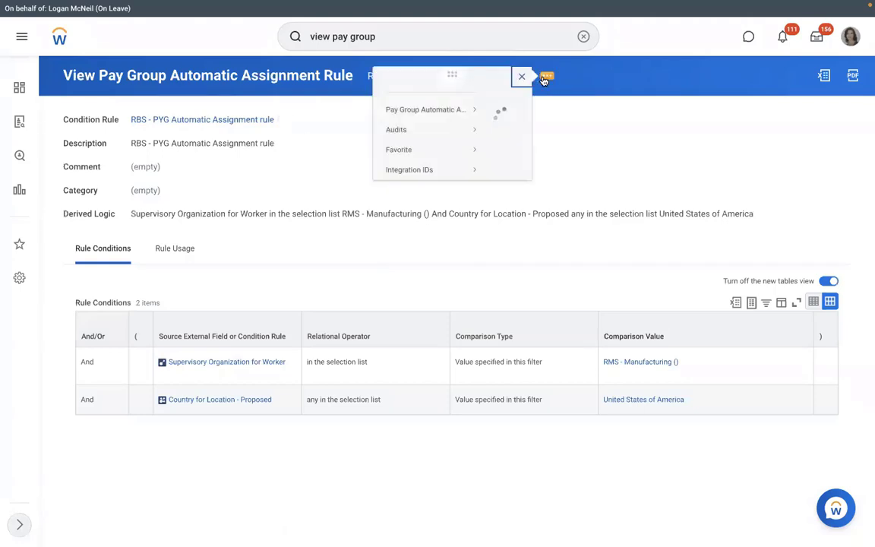
{"action": "mouse_move", "coordinate": [82, 122]}
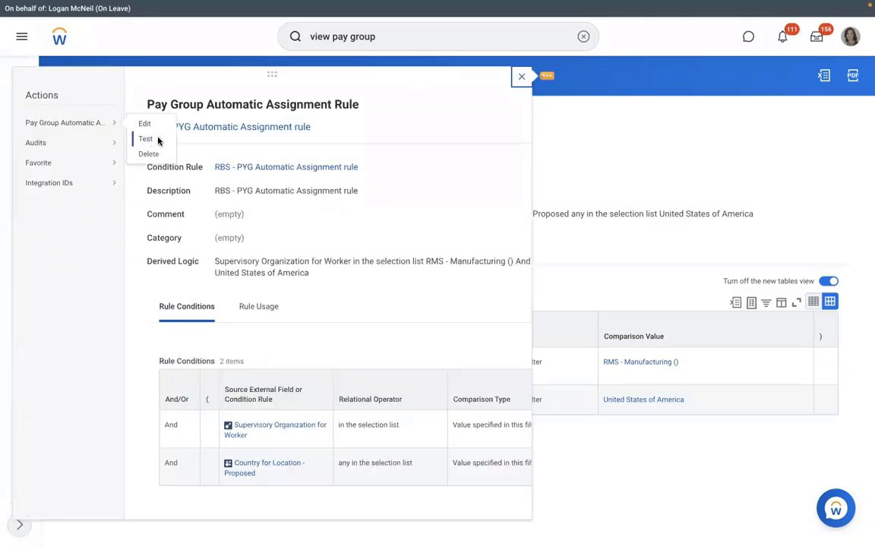
{"action": "left_click", "coordinate": [159, 140]}
{"action": "left_click", "coordinate": [436, 192]}
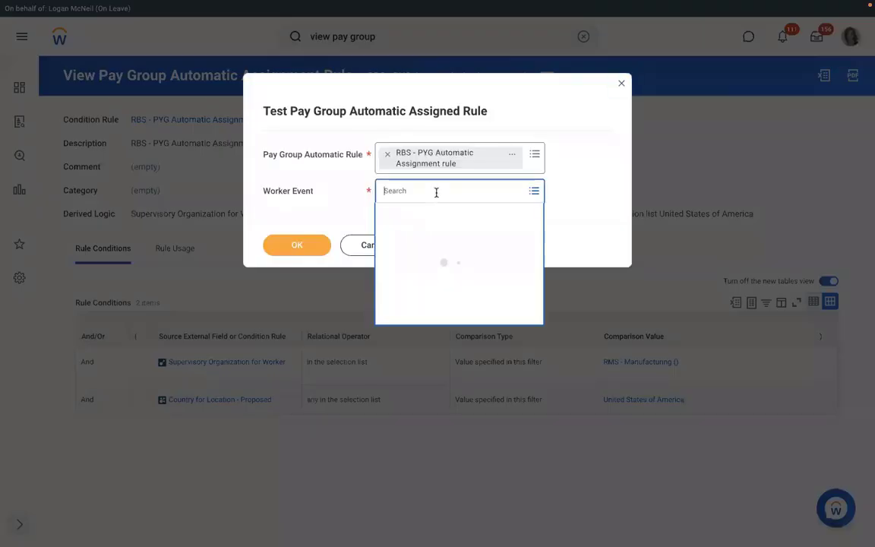
{"action": "key", "text": "ctrl+v"}
{"action": "key", "text": "Return"}
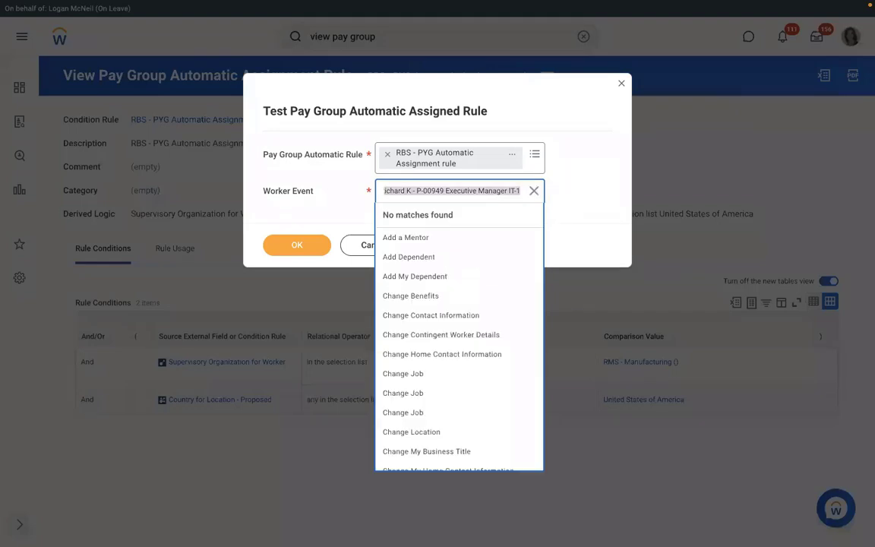
{"action": "type", "text": "richard k"}
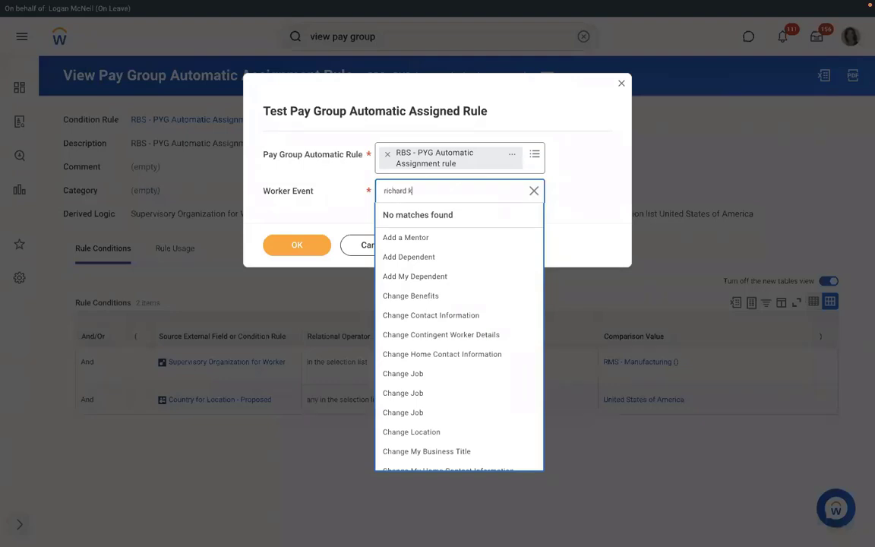
{"action": "key", "text": "Return"}
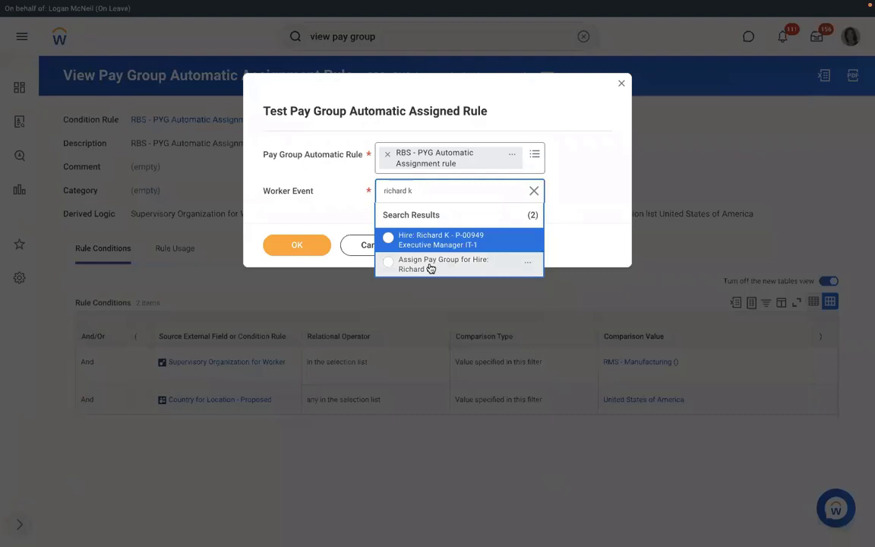
{"action": "left_click", "coordinate": [430, 268]}
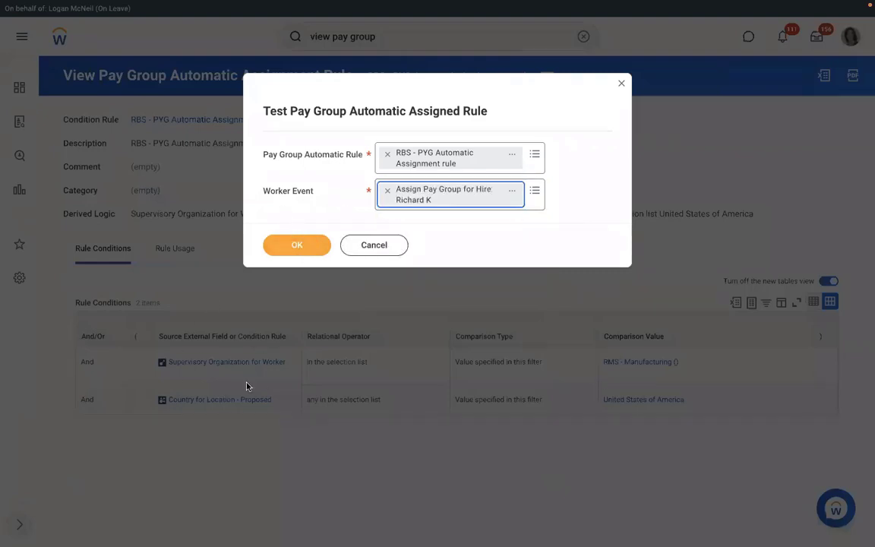
{"action": "left_click", "coordinate": [306, 247]}
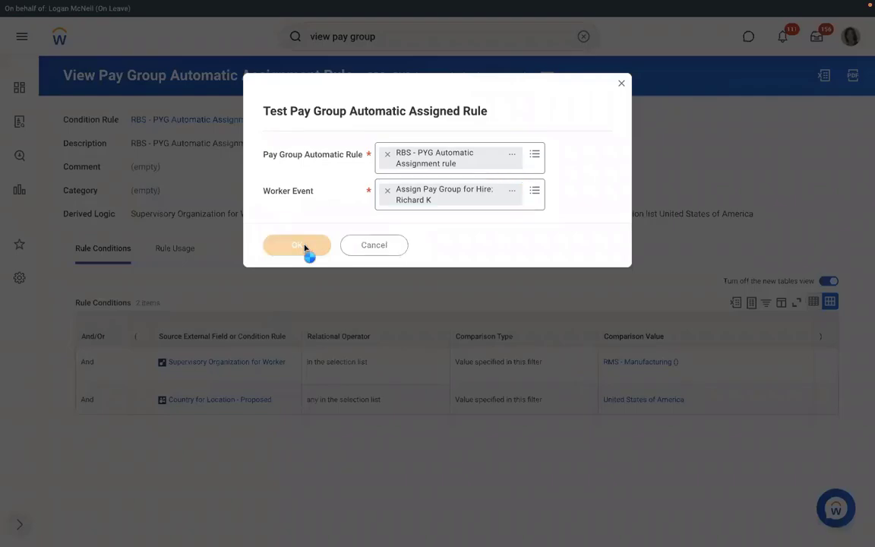
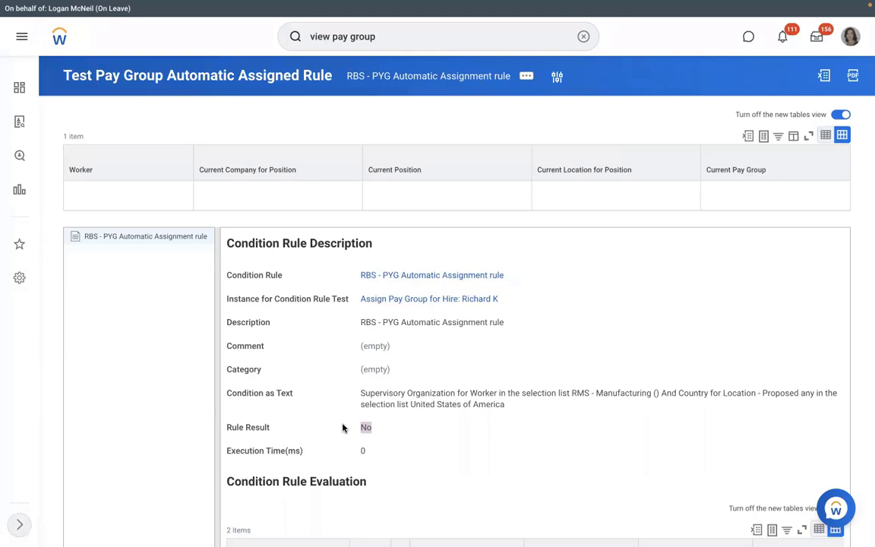
Step: Open the RBS - PYG Automatic Assignment rule from the failed test result
{"action": "left_click", "coordinate": [427, 276]}
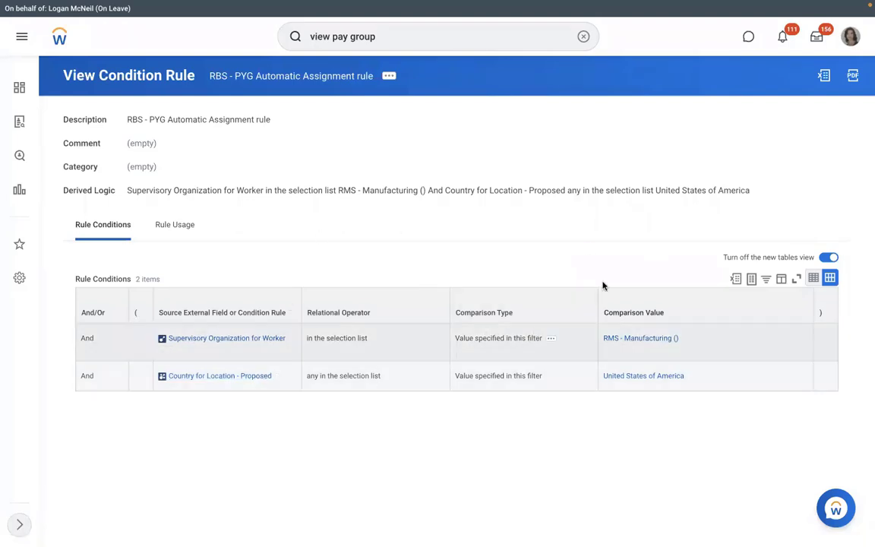
Step: Edit the rule so its first condition uses Supervisory Organization - Proposed equal to RMS - Manufacturing ()
{"action": "left_click", "coordinate": [389, 76]}
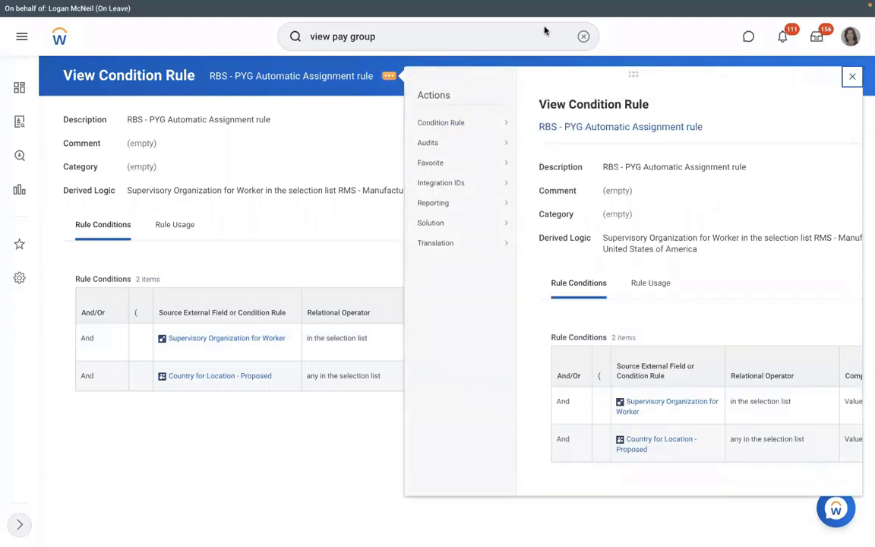
{"action": "mouse_move", "coordinate": [472, 142]}
{"action": "left_click", "coordinate": [532, 122]}
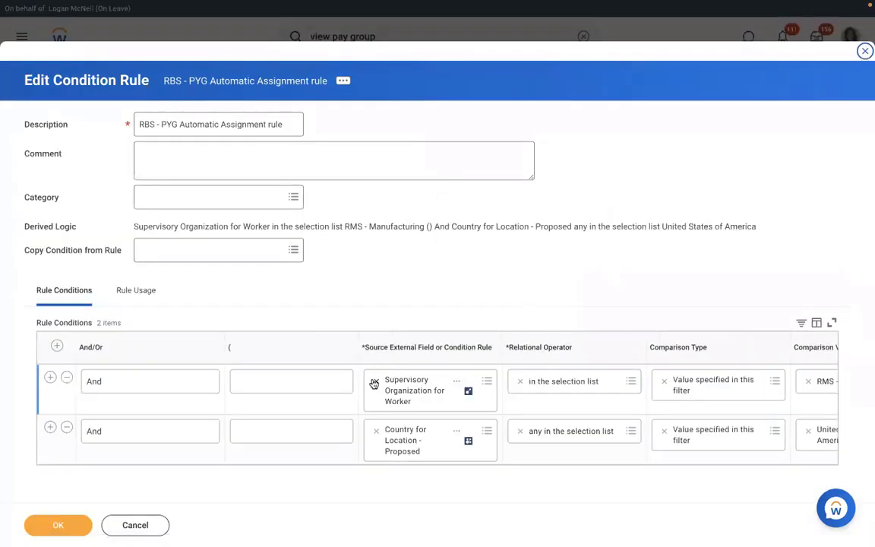
{"action": "left_click", "coordinate": [371, 382]}
{"action": "type", "text": "supervisory org"}
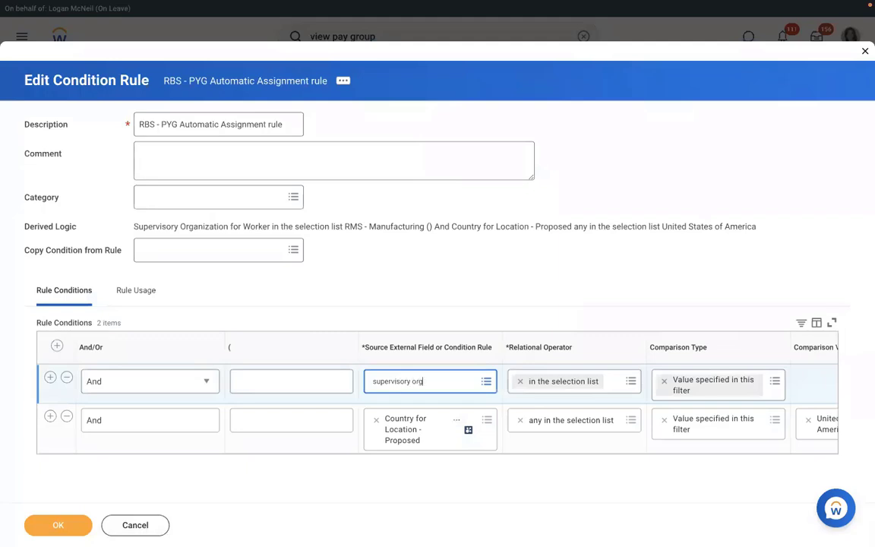
{"action": "key", "text": "Return"}
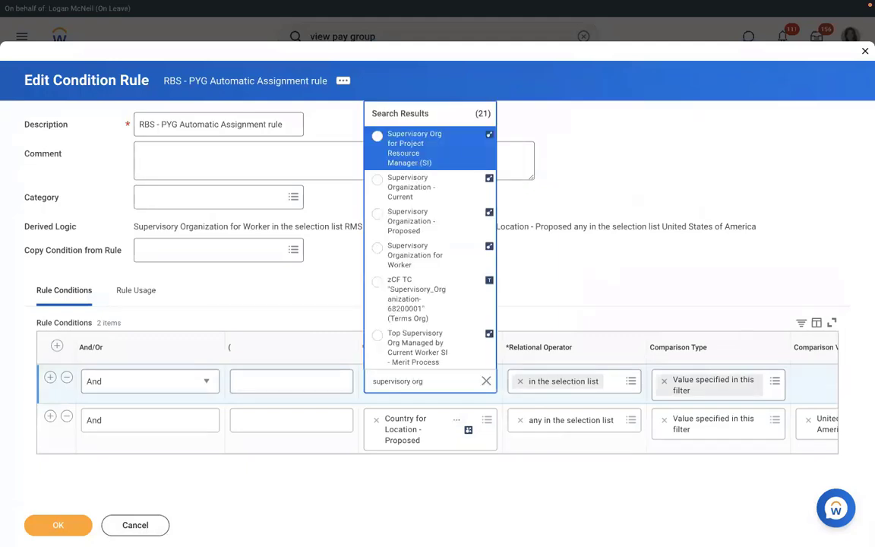
{"action": "left_click", "coordinate": [407, 226]}
{"action": "left_click", "coordinate": [815, 381]}
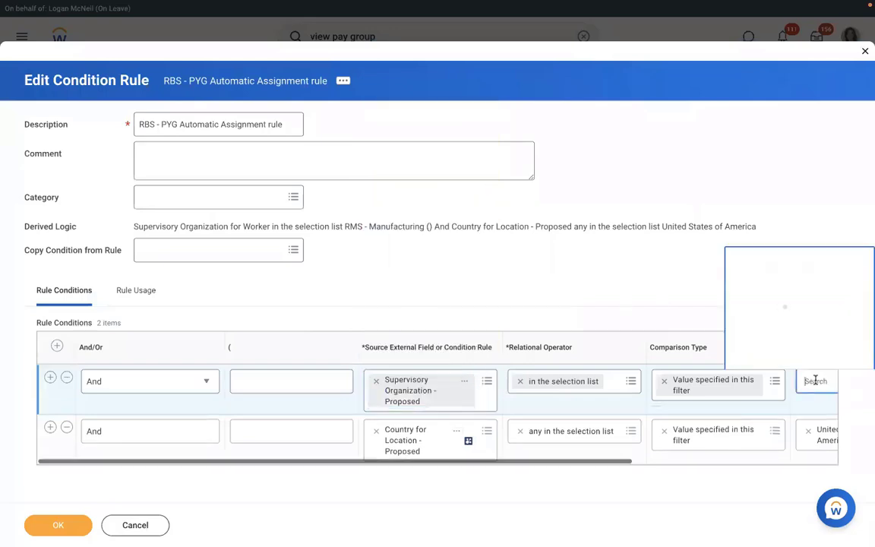
{"action": "type", "text": "rms"}
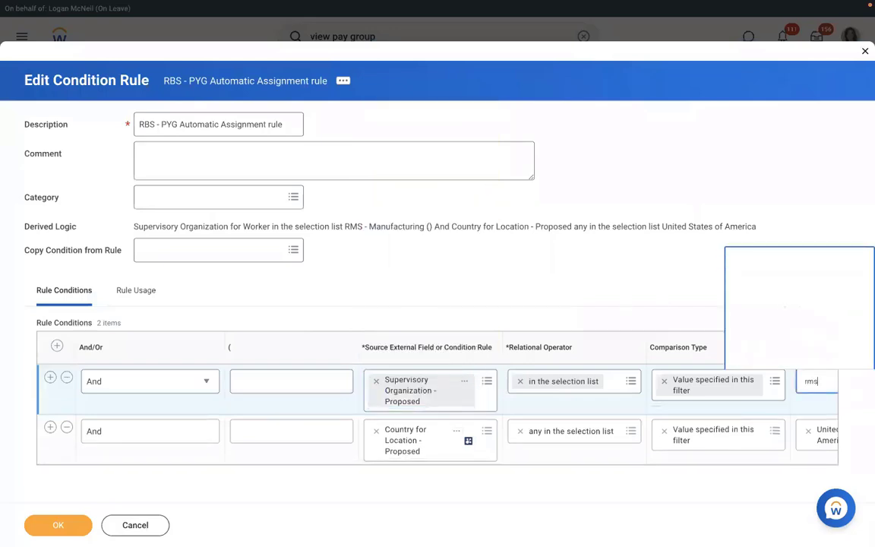
{"action": "key", "text": "Return"}
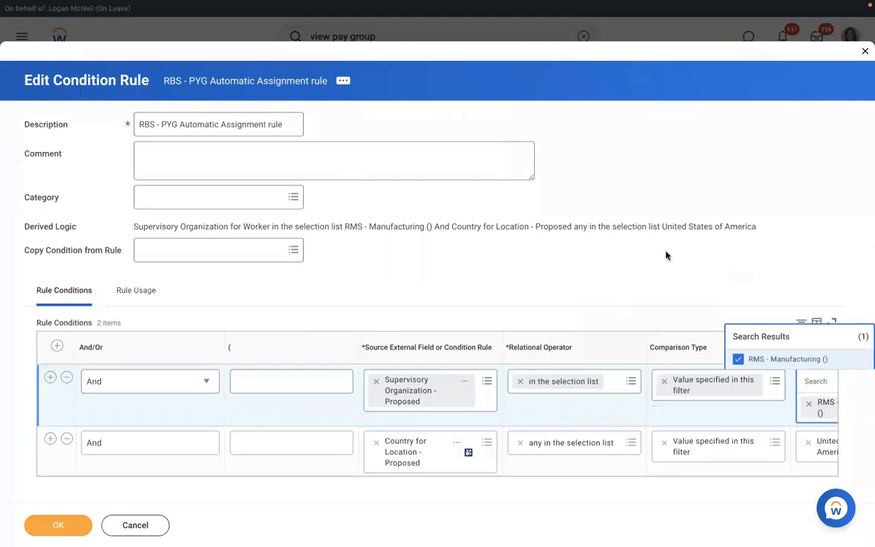
{"action": "left_click", "coordinate": [375, 440]}
Step: Set the second condition to Country for Location - Proposed, United States of America, and save the rule
{"action": "left_click", "coordinate": [408, 430]}
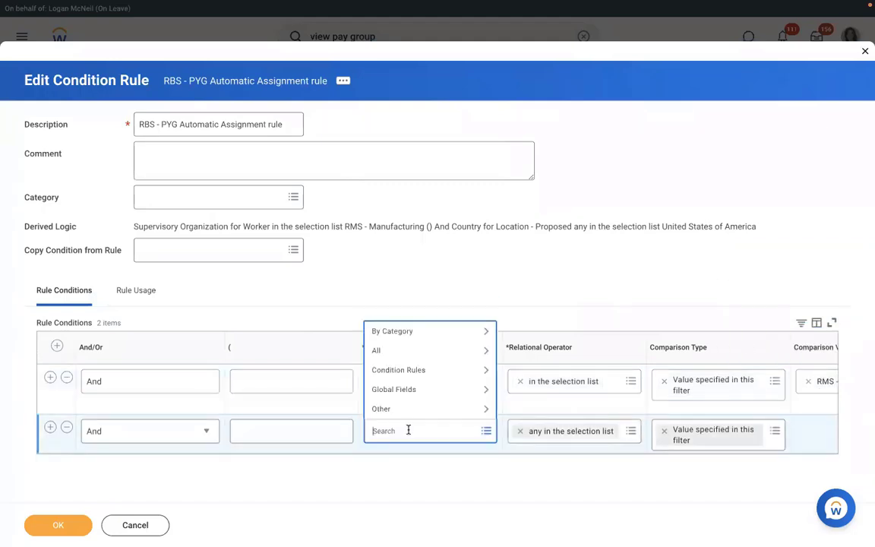
{"action": "type", "text": "l"}
{"action": "type", "text": "o"}
{"action": "key", "text": "BackSpace"}
{"action": "key", "text": "BackSpace"}
{"action": "type", "text": "c"}
{"action": "key", "text": "Return"}
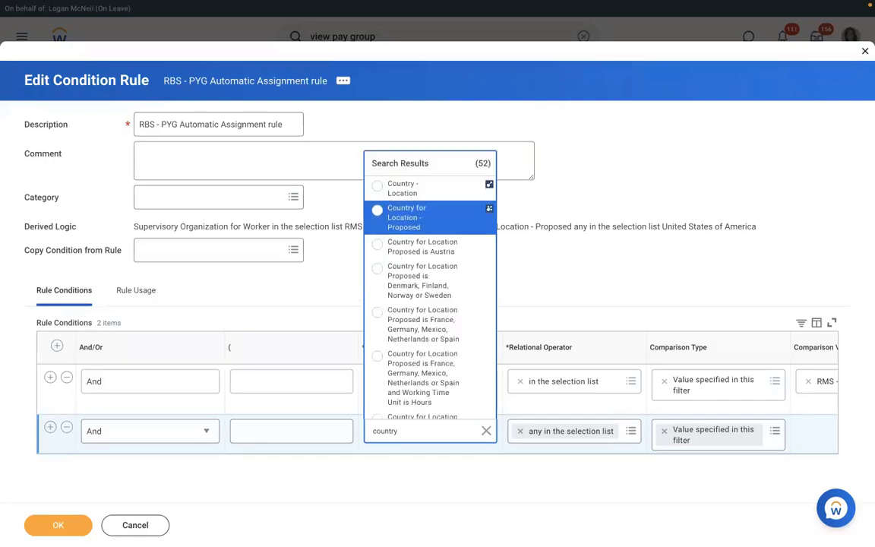
{"action": "left_click", "coordinate": [410, 218]}
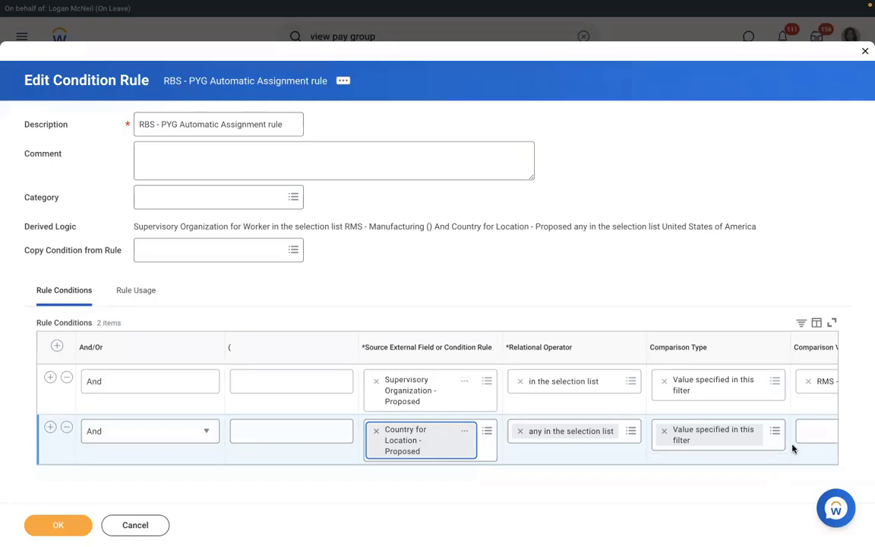
{"action": "left_click", "coordinate": [815, 430]}
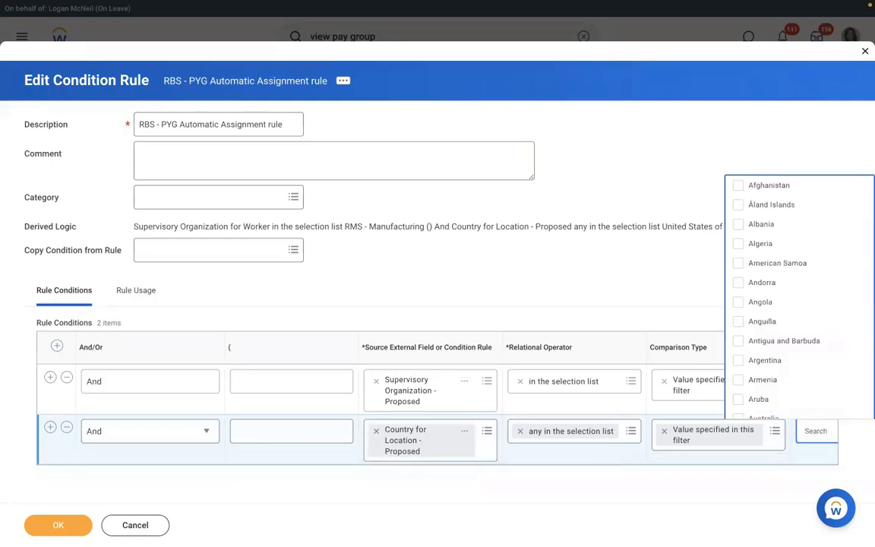
{"action": "type", "text": "USA"}
{"action": "key", "text": "Return"}
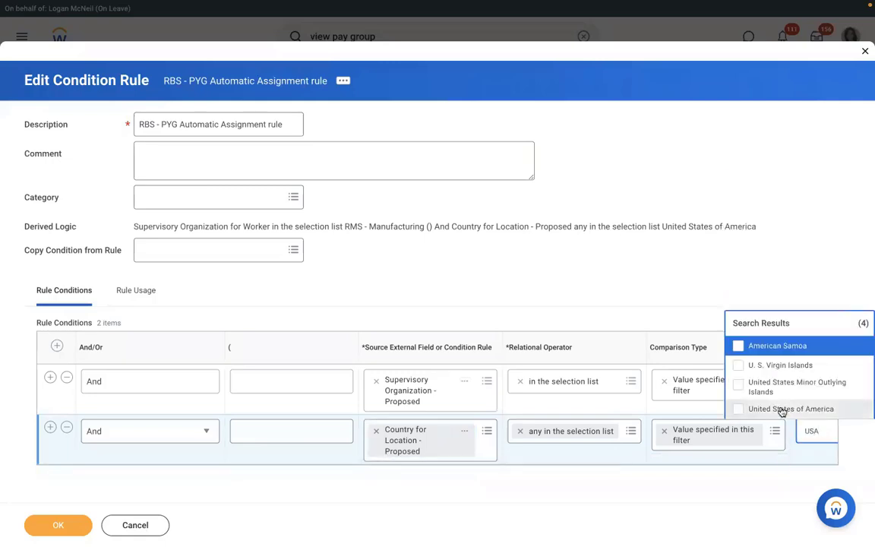
{"action": "left_click", "coordinate": [783, 410]}
{"action": "left_click", "coordinate": [58, 525]}
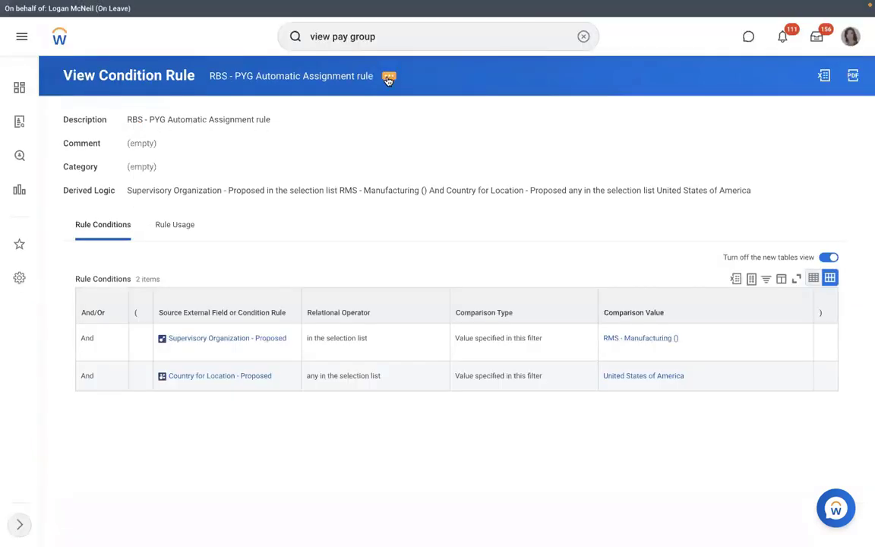
Step: Leave the condition rule and run a global search for 'view pay group'
{"action": "left_click", "coordinate": [388, 78]}
{"action": "mouse_move", "coordinate": [459, 128]}
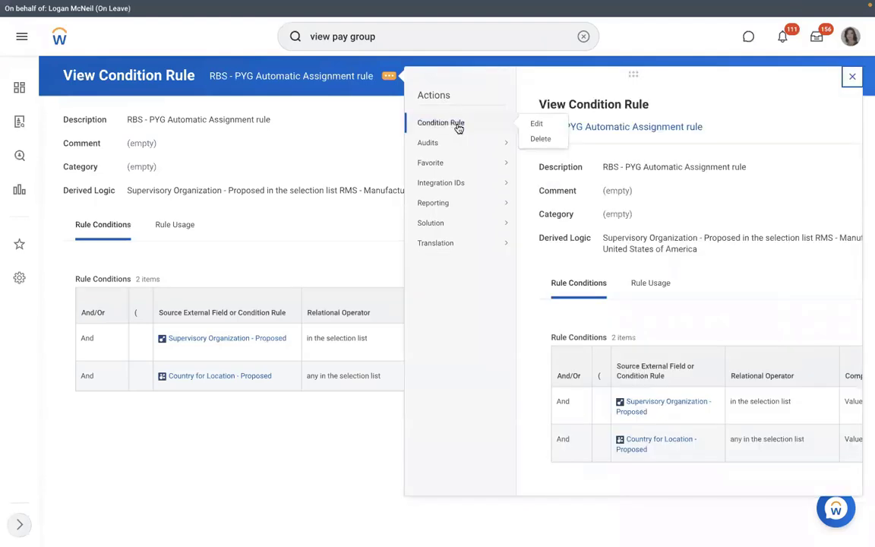
{"action": "left_click", "coordinate": [305, 124]}
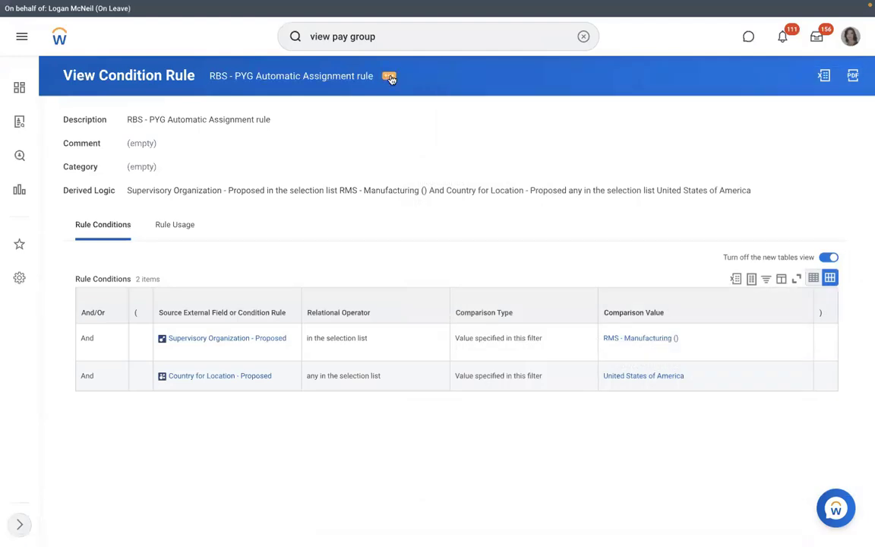
{"action": "left_click", "coordinate": [389, 76]}
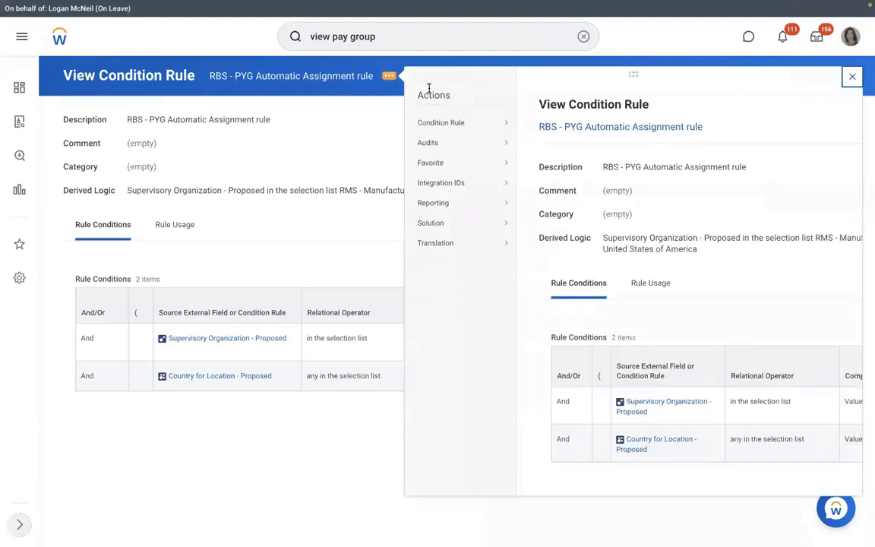
{"action": "mouse_move", "coordinate": [457, 123]}
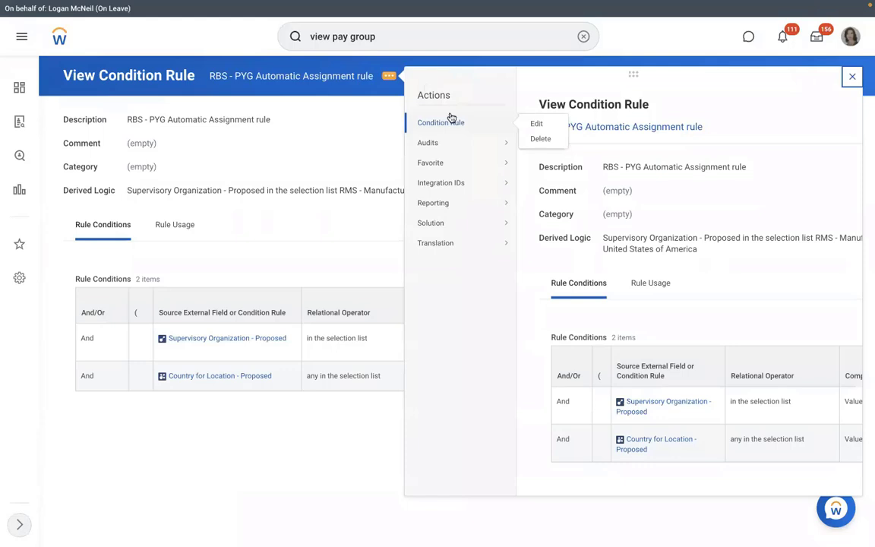
{"action": "left_click", "coordinate": [432, 35]}
{"action": "key", "text": "Return"}
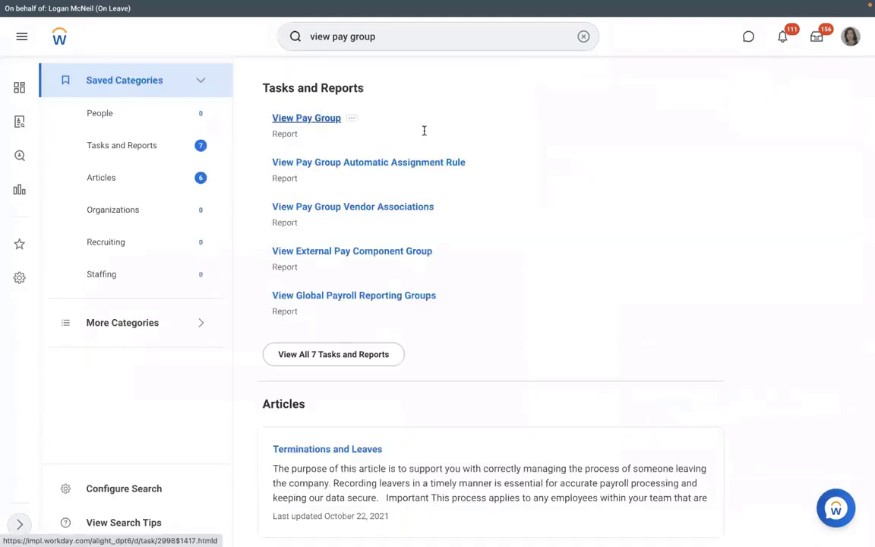
Step: Run the View Pay Group report for RBS - Monthly PYG and show its assignment rules
{"action": "left_click", "coordinate": [327, 290]}
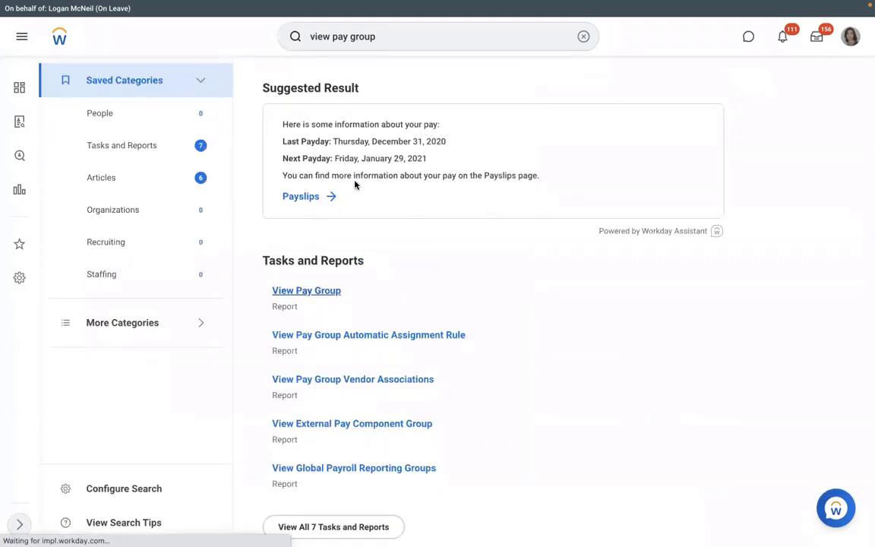
{"action": "left_click", "coordinate": [342, 160]}
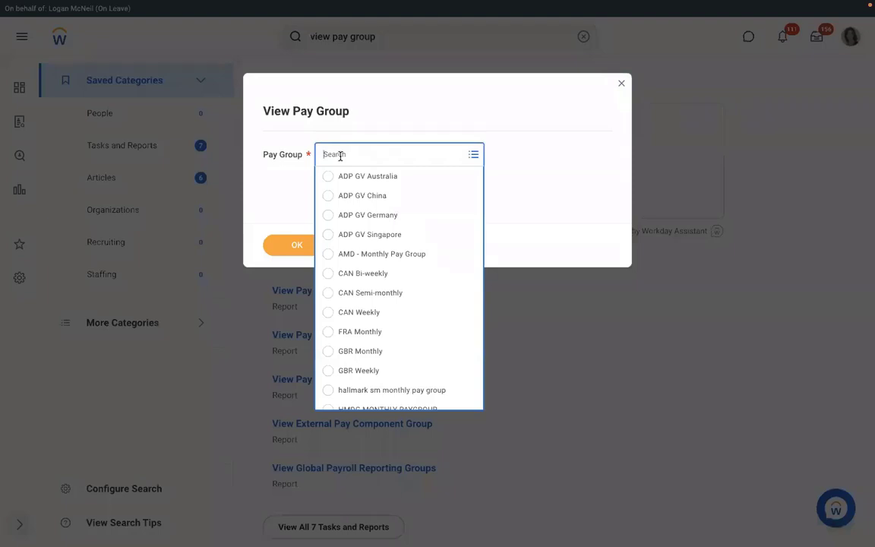
{"action": "type", "text": "RMD"}
{"action": "key", "text": "Return"}
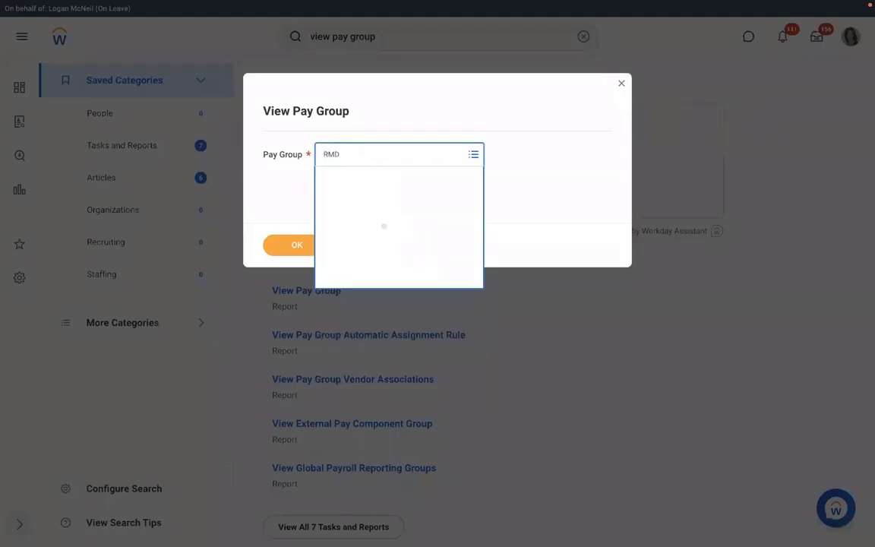
{"action": "type", "text": "RBS"}
{"action": "key", "text": "Return"}
{"action": "left_click", "coordinate": [298, 240]}
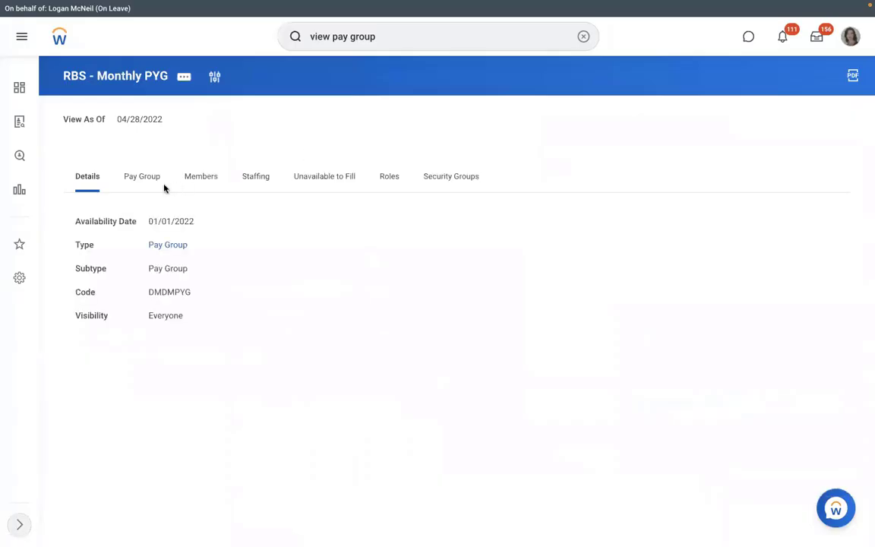
{"action": "left_click", "coordinate": [144, 187]}
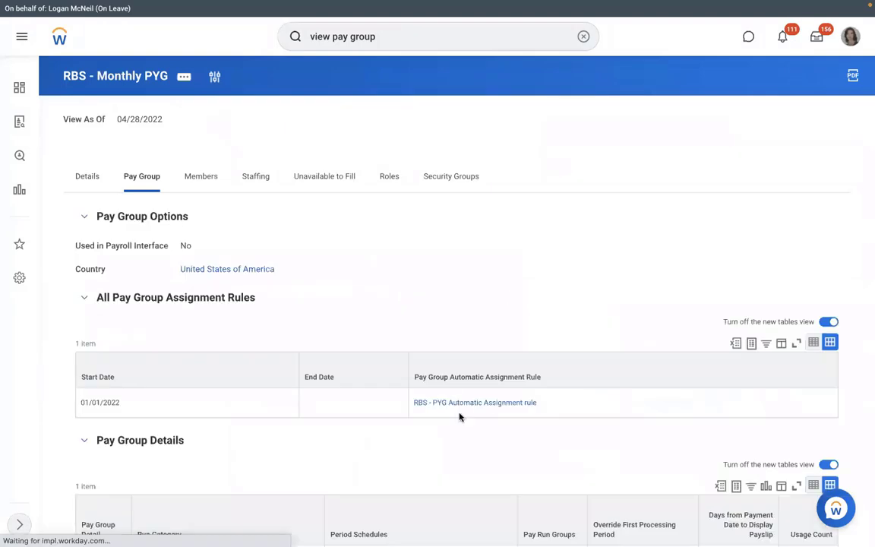
Step: Open Edit Organization for the pay group from its Organization actions
{"action": "left_click", "coordinate": [187, 81]}
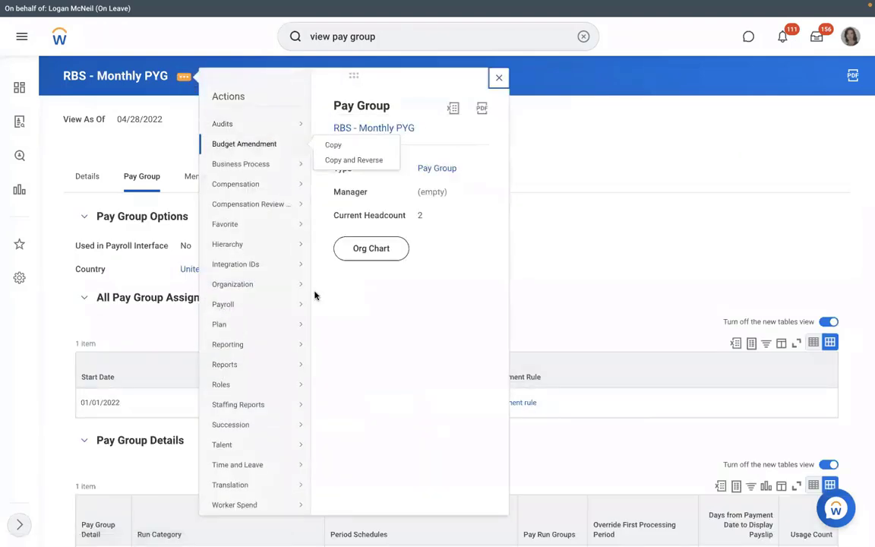
{"action": "mouse_move", "coordinate": [246, 286]}
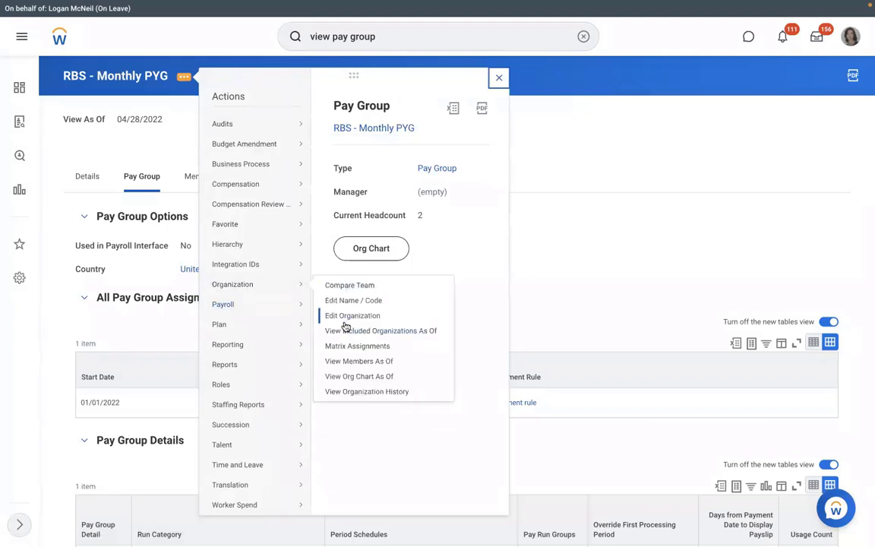
{"action": "left_click", "coordinate": [343, 320]}
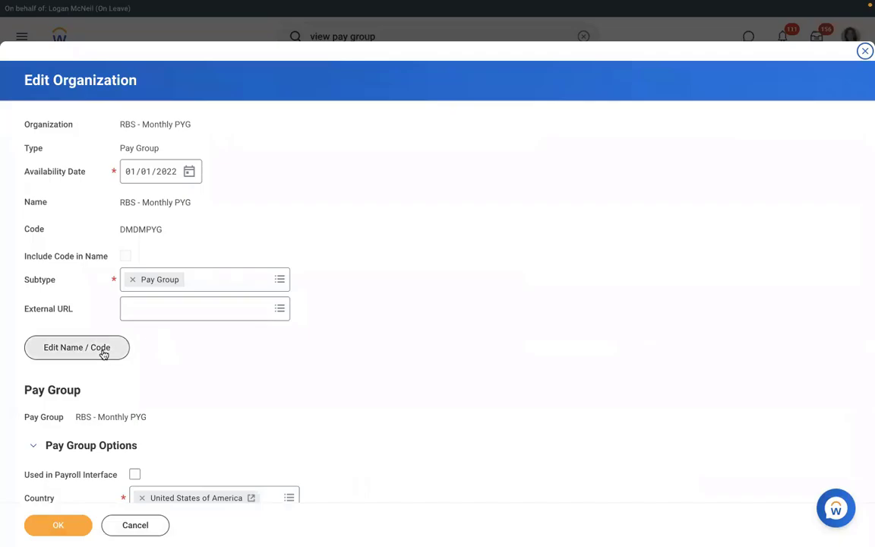
Step: Change the pay group name from RBS - Monthly PYG to RMS - Monthly PYG, keeping the default effective date
{"action": "left_click", "coordinate": [104, 353]}
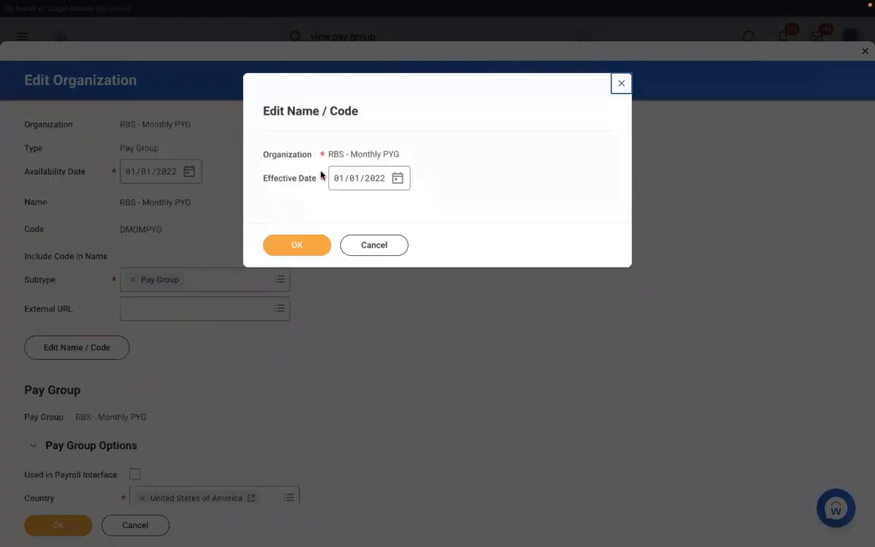
{"action": "left_click", "coordinate": [285, 249]}
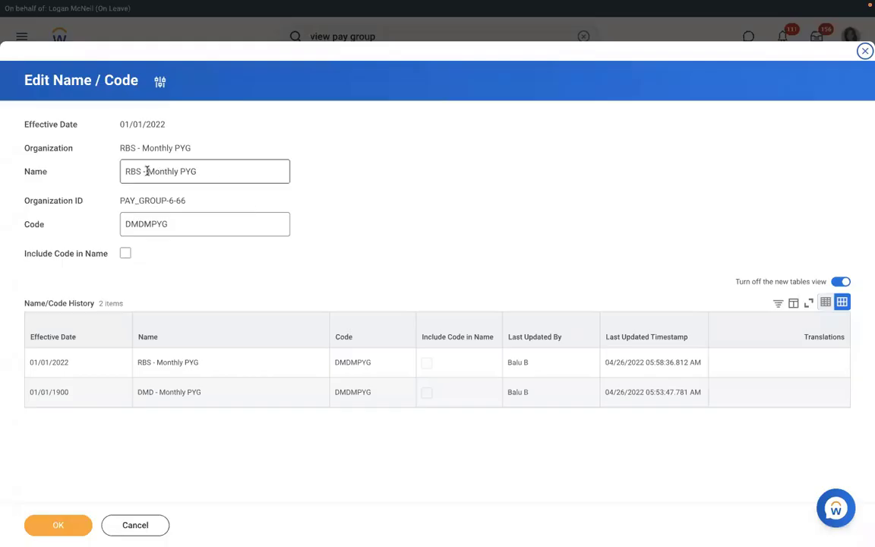
{"action": "left_click", "coordinate": [140, 171]}
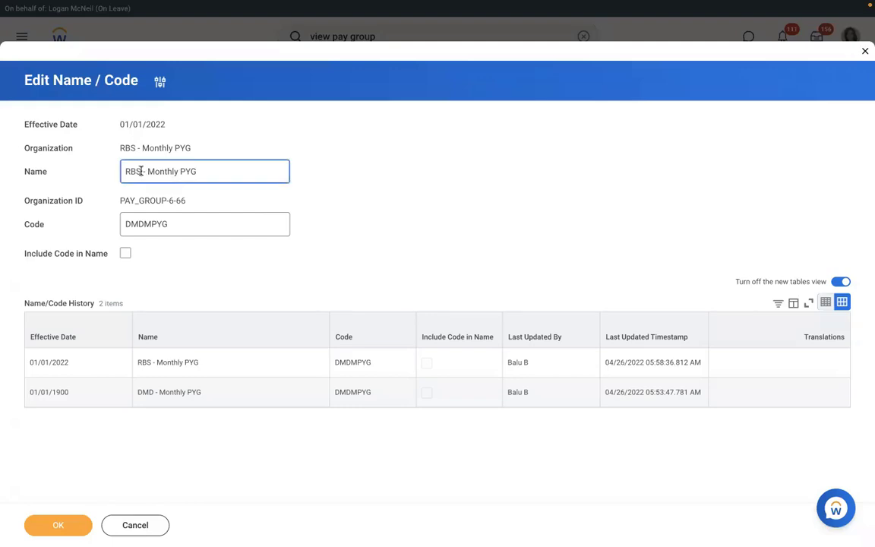
{"action": "key", "text": "BackSpace"}
{"action": "key", "text": "BackSpace"}
{"action": "type", "text": "MS"}
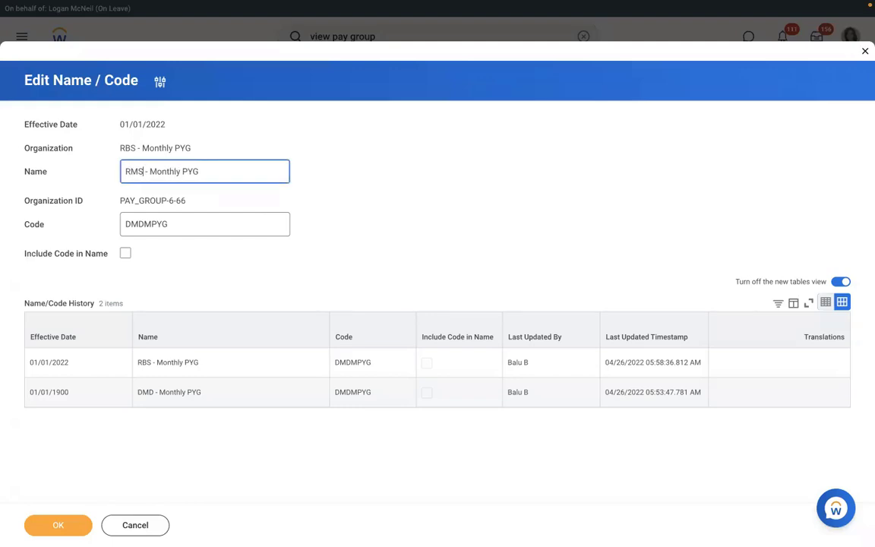
{"action": "left_click", "coordinate": [58, 526]}
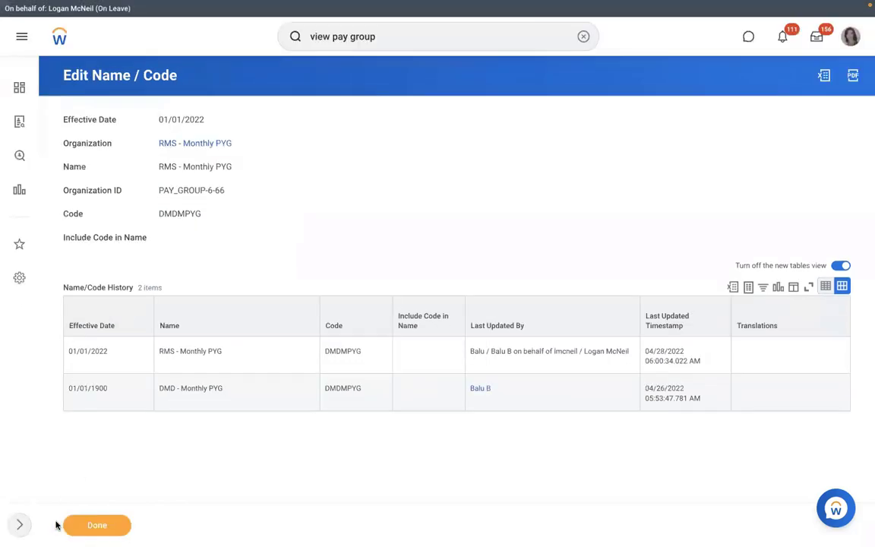
Step: Test RMS - Monthly PYG's assignment rule against the new hire's pay group event, getting Yes
{"action": "left_click", "coordinate": [182, 143]}
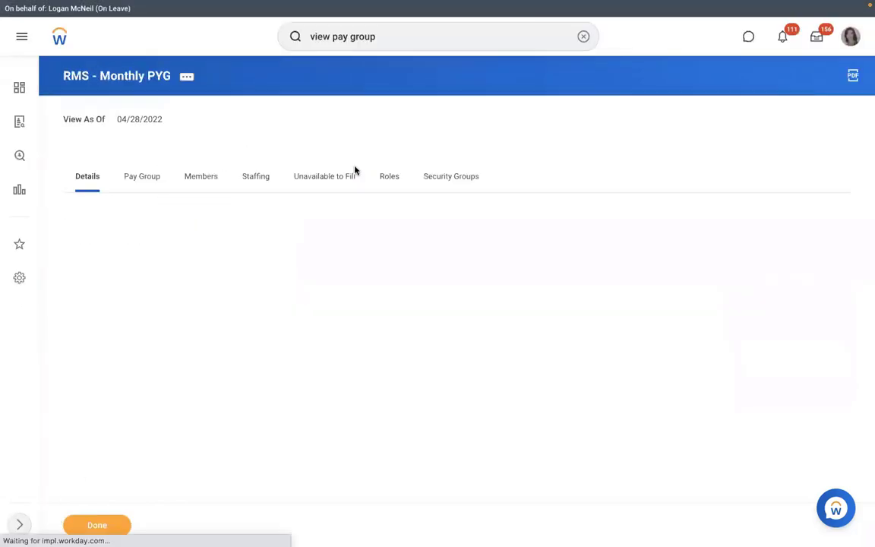
{"action": "left_click", "coordinate": [128, 175]}
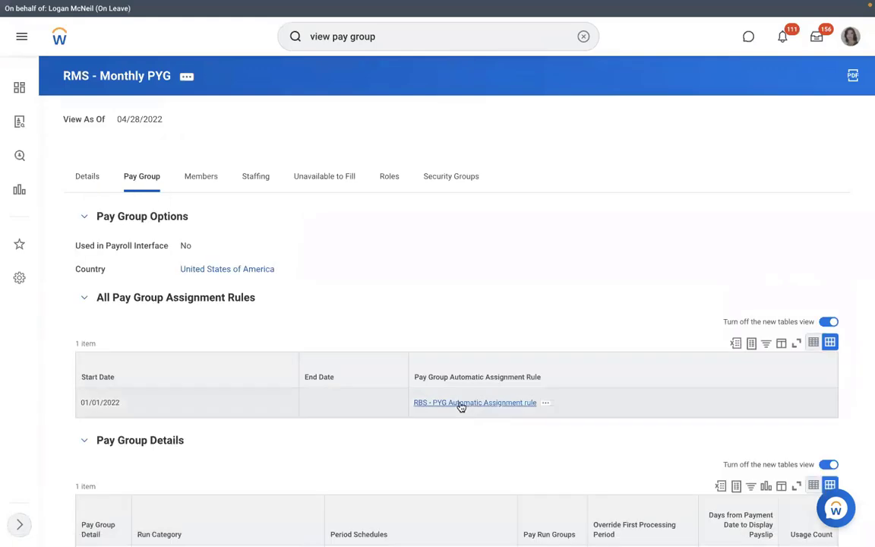
{"action": "left_click", "coordinate": [546, 404]}
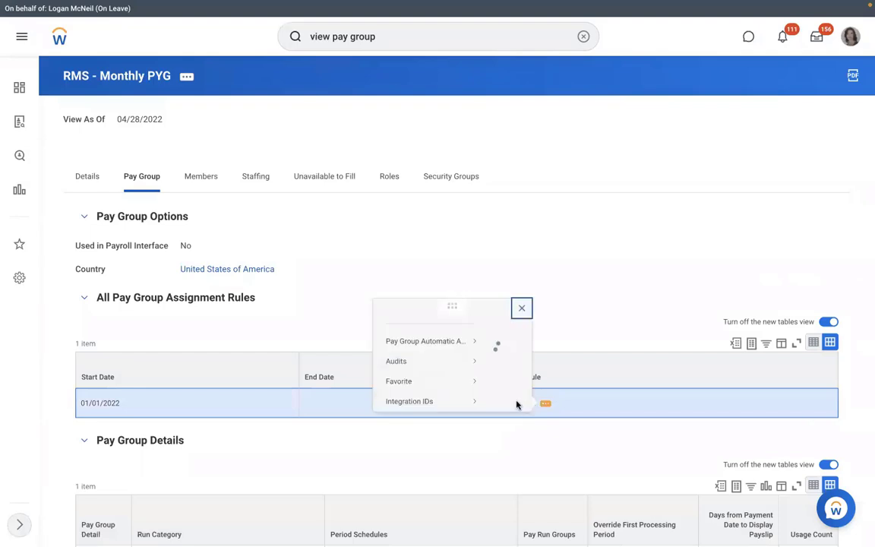
{"action": "mouse_move", "coordinate": [106, 71]}
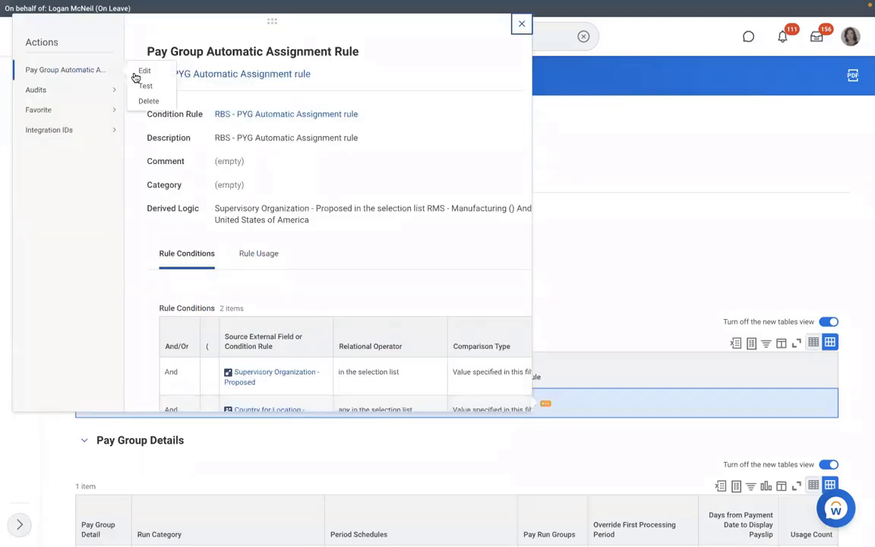
{"action": "left_click", "coordinate": [145, 86]}
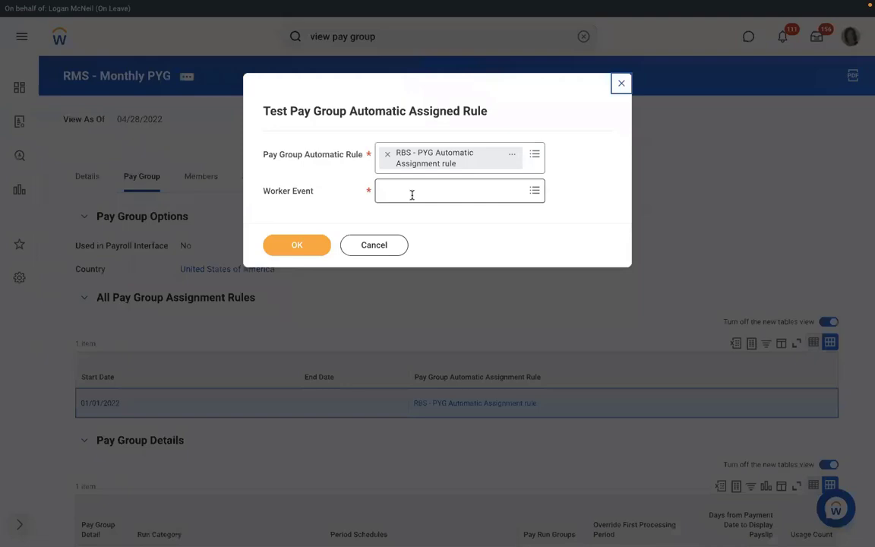
{"action": "left_click", "coordinate": [412, 192]}
{"action": "type", "text": "RICHARD K"}
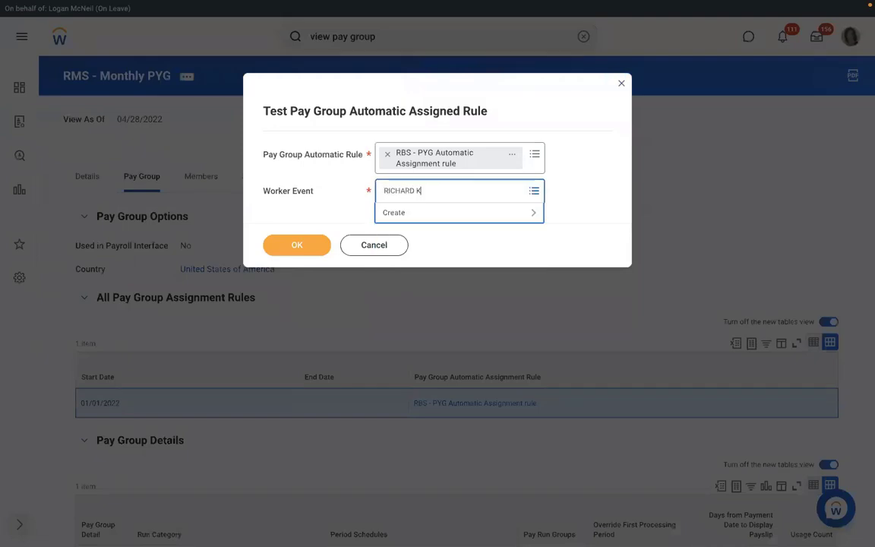
{"action": "key", "text": "Return"}
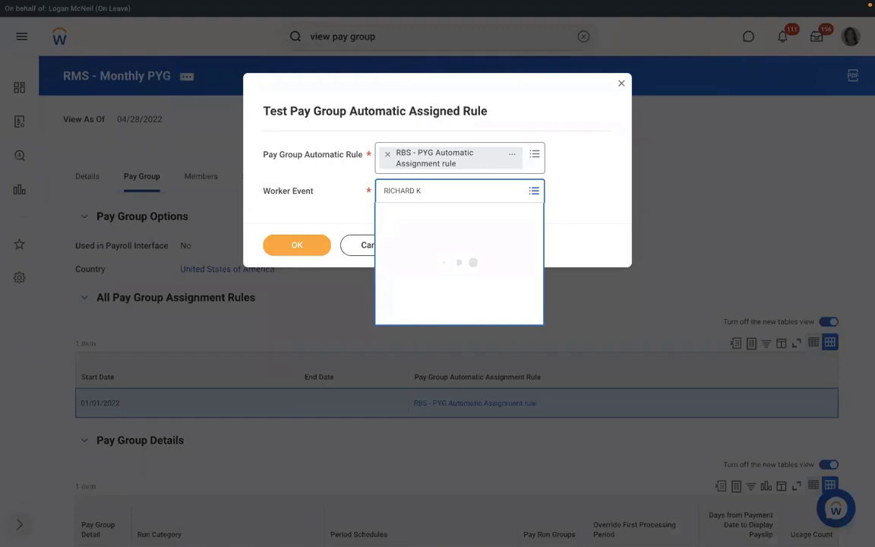
{"action": "key", "text": "Down"}
{"action": "key", "text": "Return"}
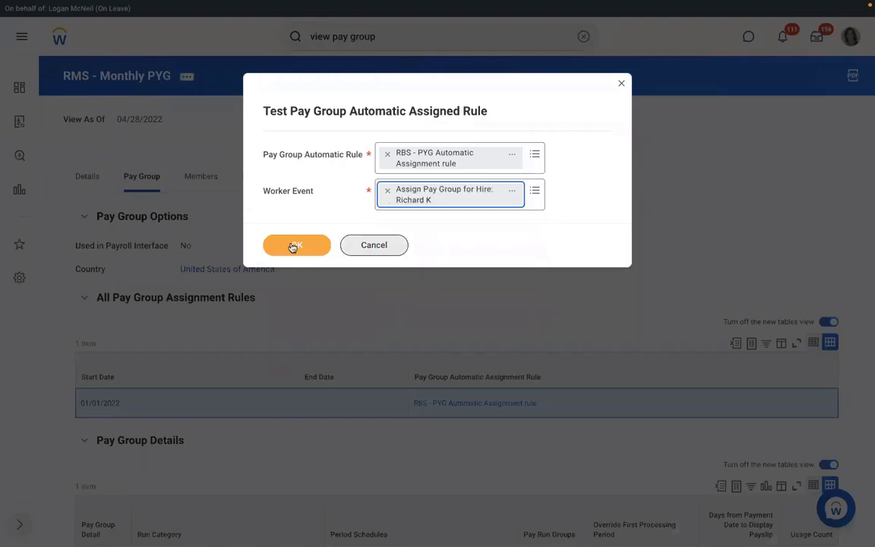
{"action": "left_click", "coordinate": [293, 246]}
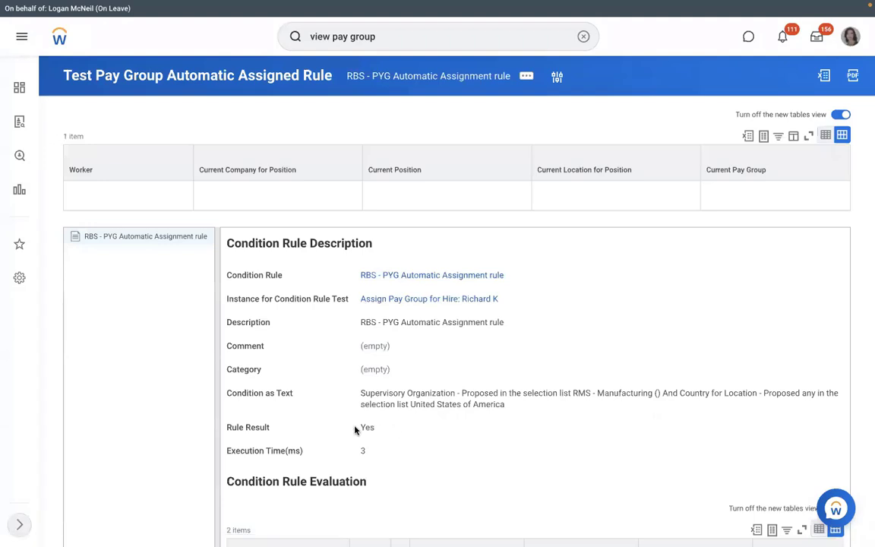
Step: Edit the tested condition rule's description to read RMS - PYG Automatic Assignment rule and save
{"action": "double_click", "coordinate": [350, 424]}
{"action": "left_click", "coordinate": [504, 272]}
{"action": "mouse_move", "coordinate": [74, 71]}
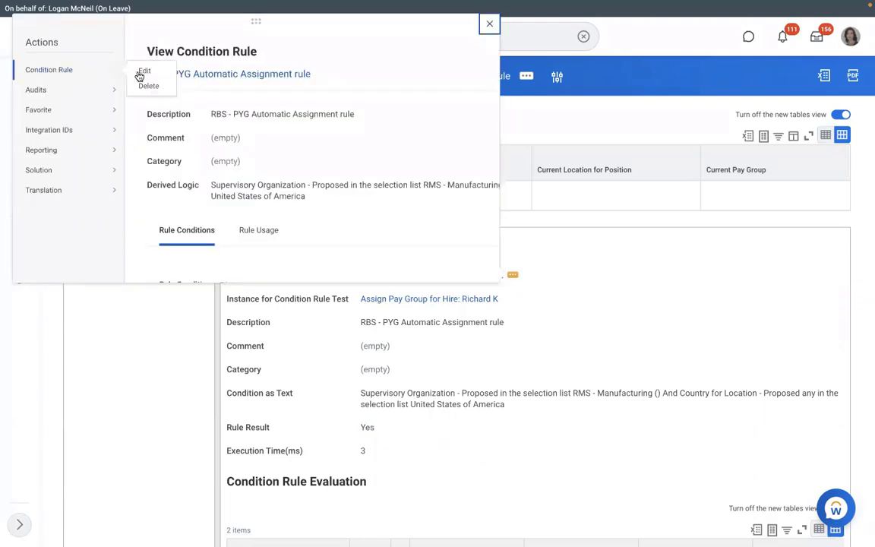
{"action": "left_click", "coordinate": [145, 72]}
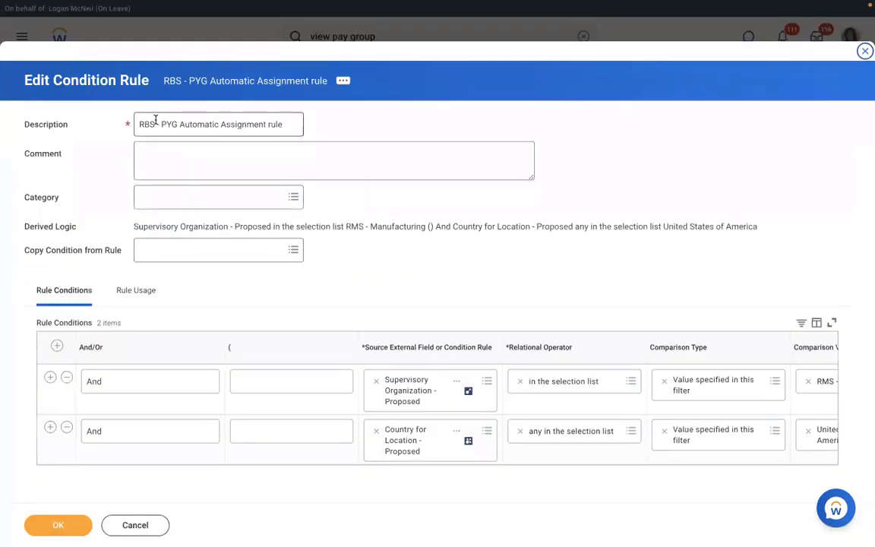
{"action": "left_click", "coordinate": [155, 124]}
{"action": "key", "text": "BackSpace"}
{"action": "key", "text": "BackSpace"}
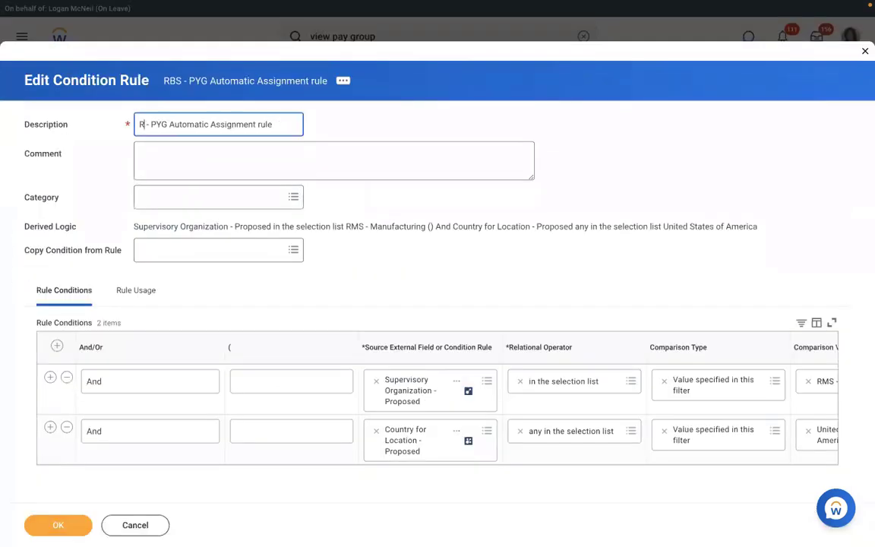
{"action": "left_click", "coordinate": [60, 526]}
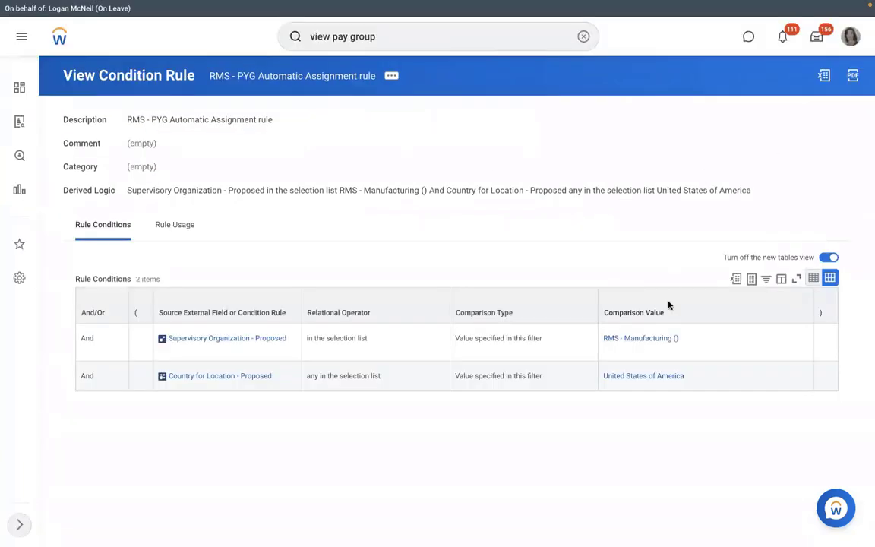
Step: From RMS - Manufacturing () staffing, cancel the in-progress hire with the comment TEST
{"action": "left_click", "coordinate": [629, 338]}
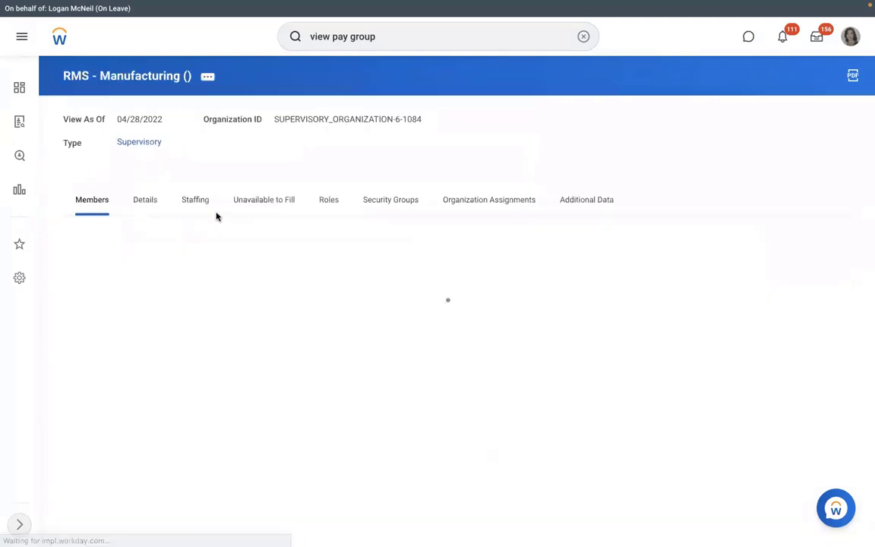
{"action": "left_click", "coordinate": [195, 200]}
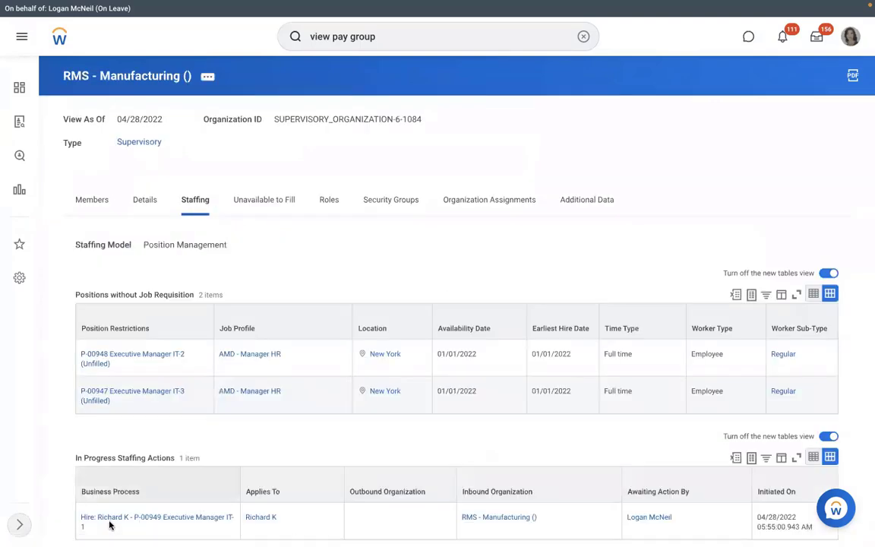
{"action": "left_click", "coordinate": [92, 526]}
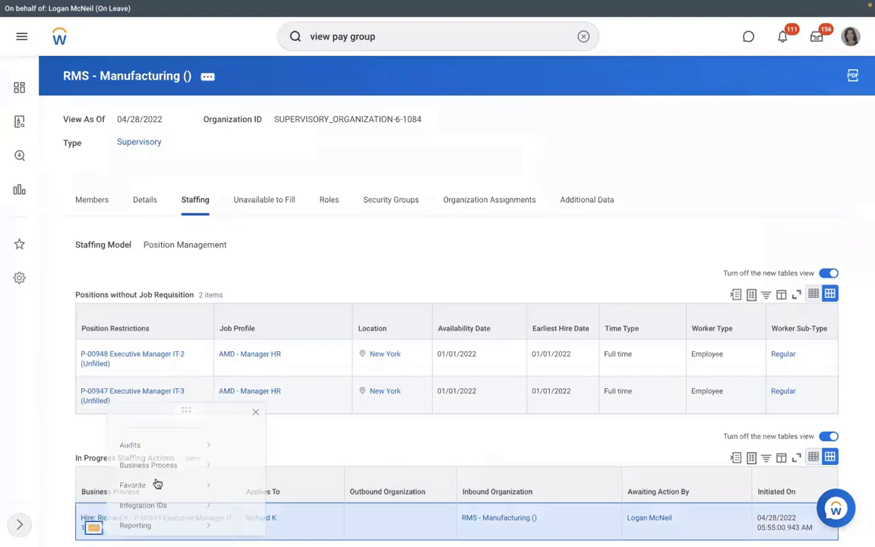
{"action": "mouse_move", "coordinate": [167, 433]}
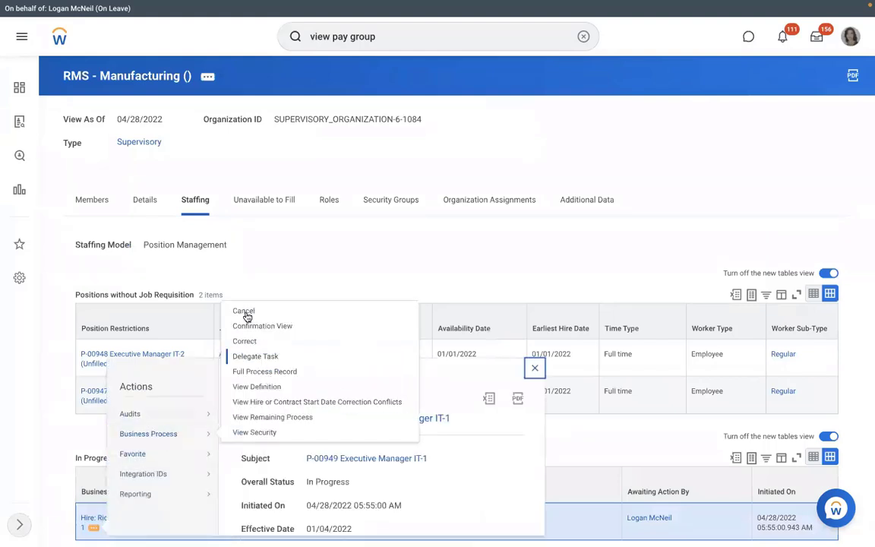
{"action": "left_click", "coordinate": [244, 312]}
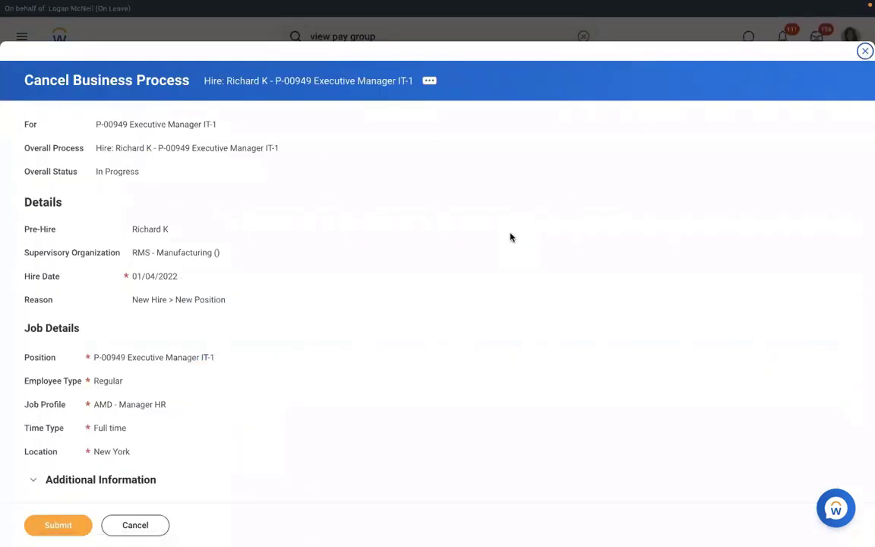
{"action": "scroll", "coordinate": [511, 238], "scroll_direction": "down", "scroll_amount": 5}
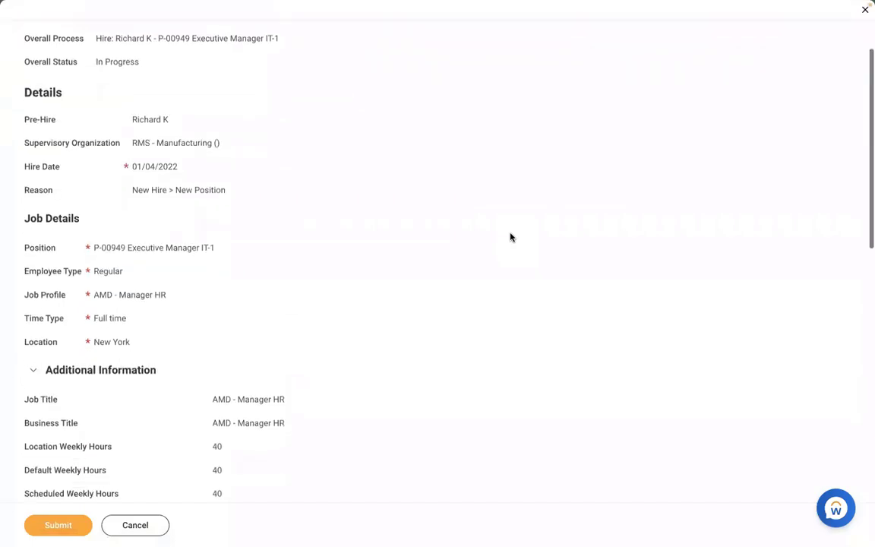
{"action": "scroll", "coordinate": [511, 238], "scroll_direction": "down", "scroll_amount": 7}
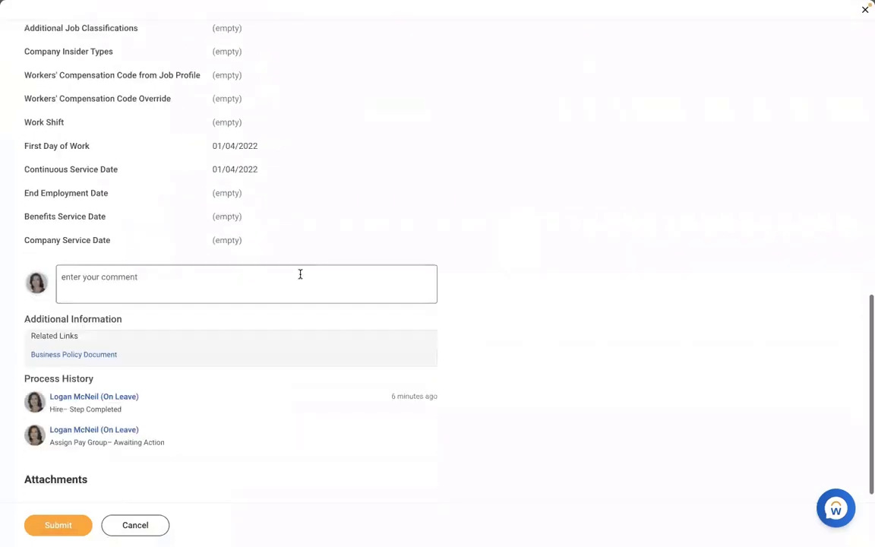
{"action": "left_click", "coordinate": [299, 275]}
{"action": "type", "text": "TEST"}
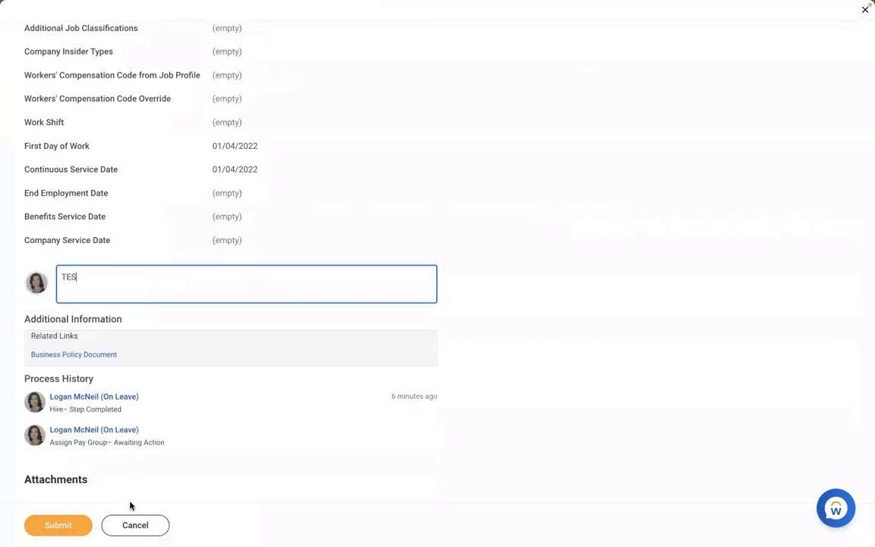
{"action": "left_click", "coordinate": [72, 522]}
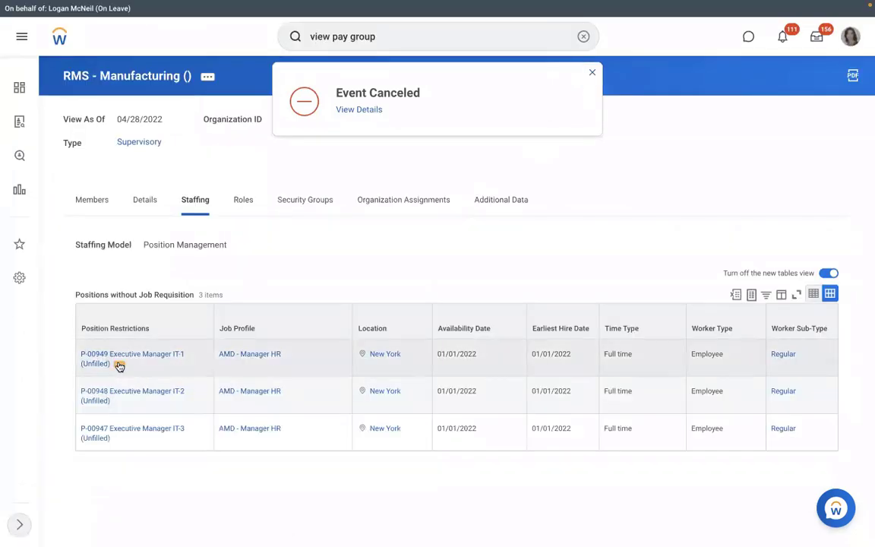
Step: Start a hire into position P-00949 and search existing people by the new hire's first name only
{"action": "left_click", "coordinate": [119, 365]}
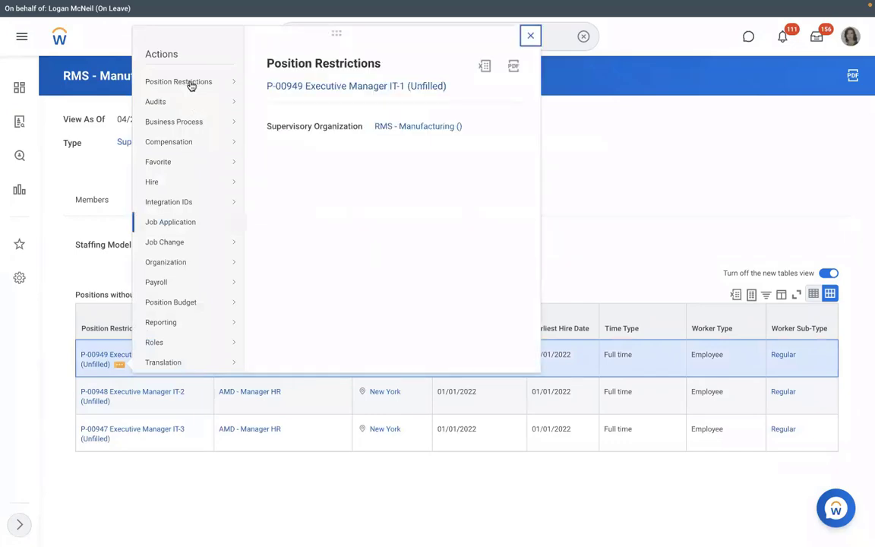
{"action": "mouse_move", "coordinate": [177, 181]}
{"action": "left_click", "coordinate": [300, 182]}
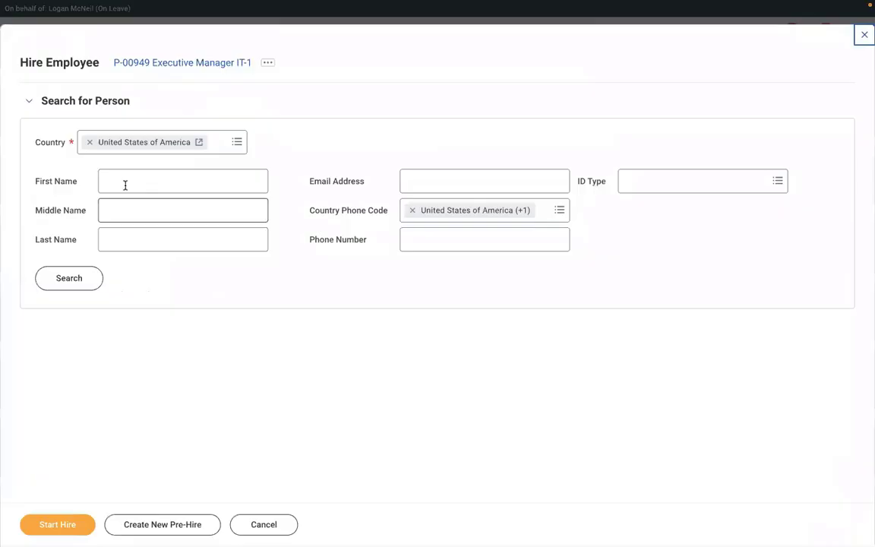
{"action": "left_click", "coordinate": [125, 186]}
{"action": "type", "text": "R"}
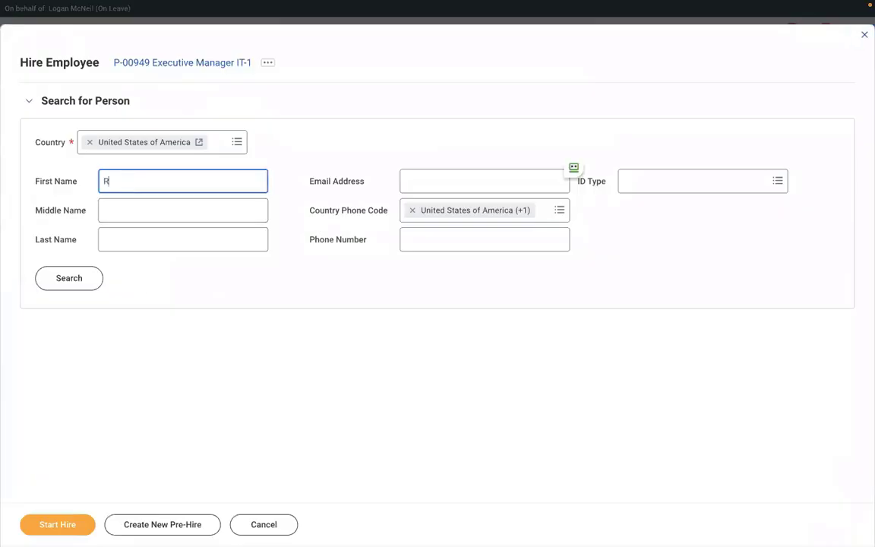
{"action": "type", "text": "ICHARD"}
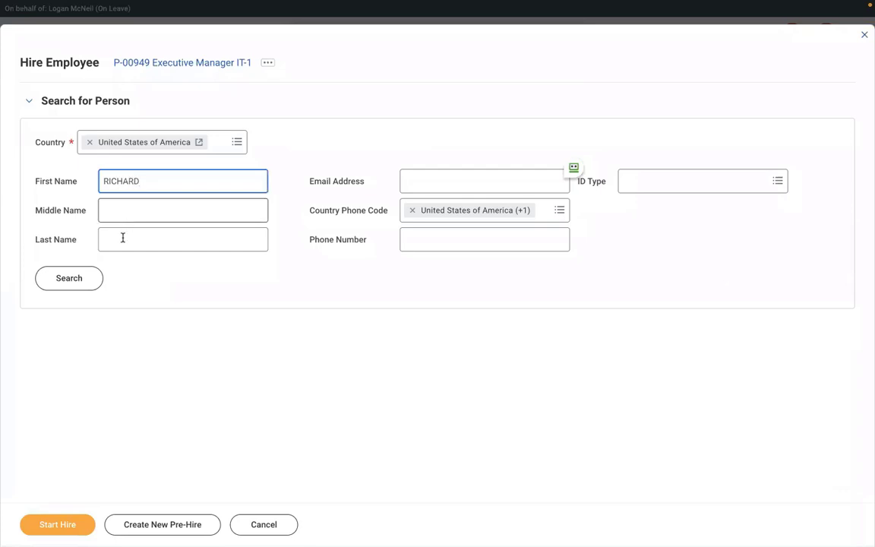
{"action": "left_click", "coordinate": [123, 238]}
{"action": "type", "text": "K"}
{"action": "left_click", "coordinate": [83, 283]}
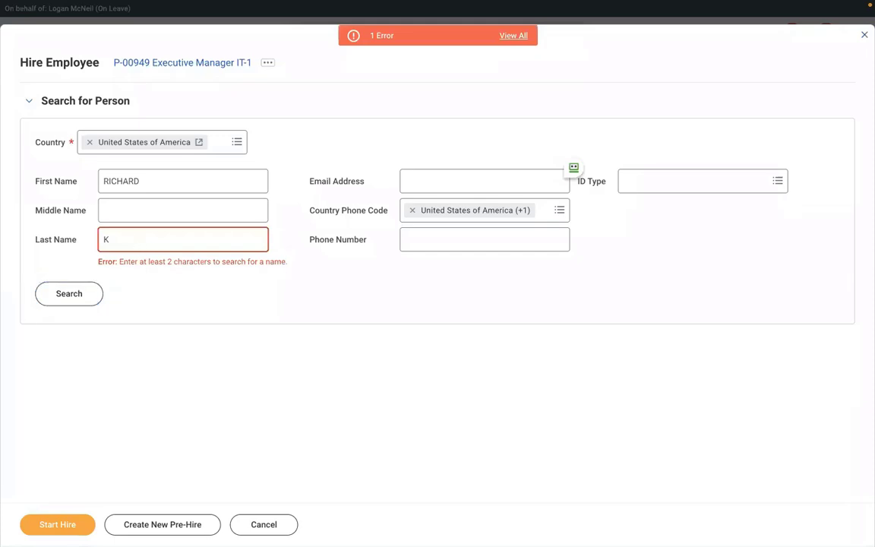
{"action": "key", "text": "BackSpace"}
{"action": "left_click", "coordinate": [72, 293]}
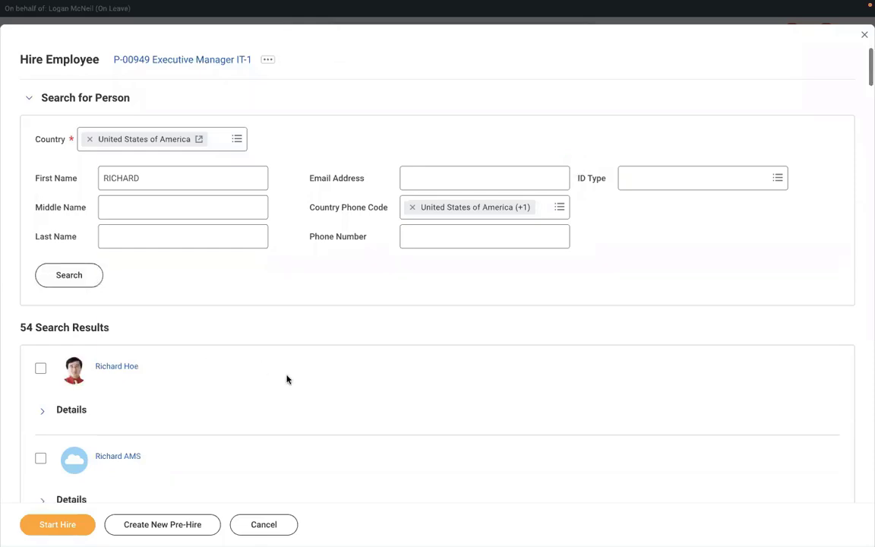
Step: Find the matching pre-hire in the results using page search, select it, and start the hire
{"action": "scroll", "coordinate": [288, 379], "scroll_direction": "down", "scroll_amount": 4}
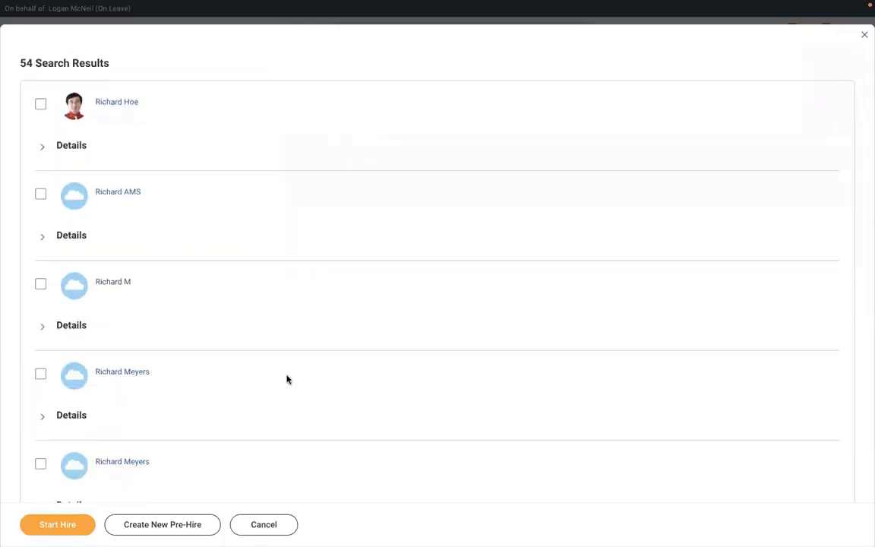
{"action": "scroll", "coordinate": [287, 379], "scroll_direction": "down", "scroll_amount": 4}
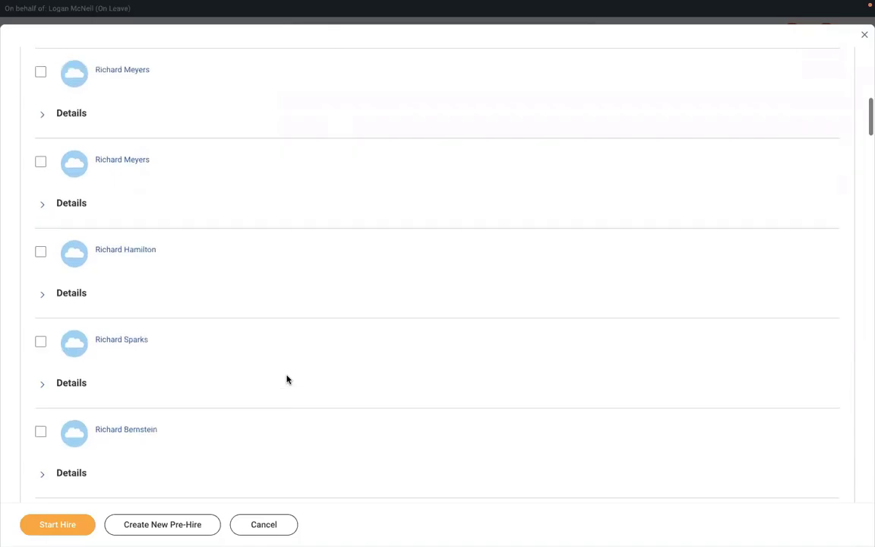
{"action": "scroll", "coordinate": [287, 379], "scroll_direction": "down", "scroll_amount": 6}
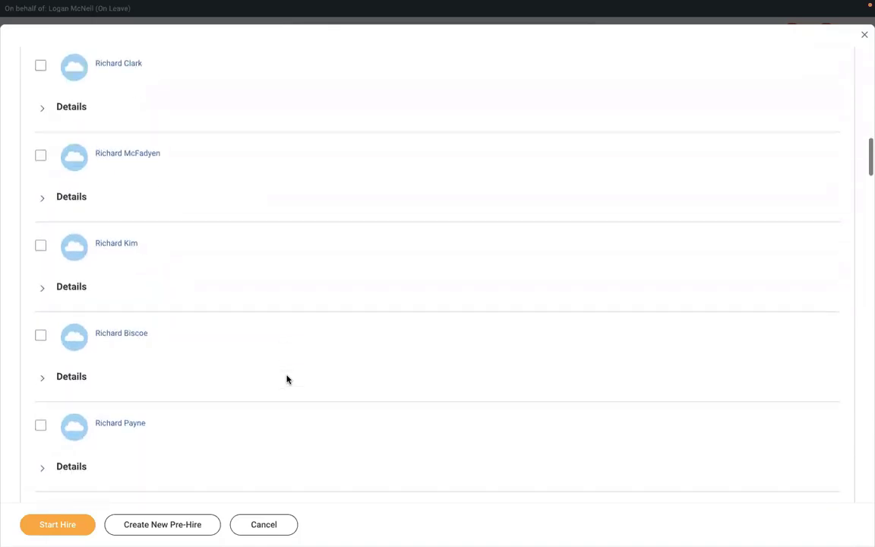
{"action": "scroll", "coordinate": [287, 379], "scroll_direction": "down", "scroll_amount": 2}
{"action": "scroll", "coordinate": [287, 379], "scroll_direction": "up", "scroll_amount": 3}
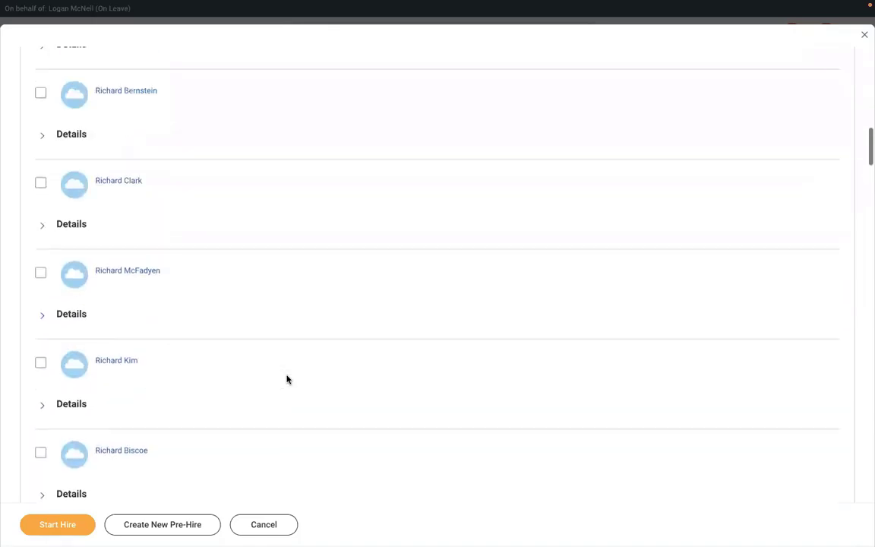
{"action": "scroll", "coordinate": [287, 379], "scroll_direction": "up", "scroll_amount": 4}
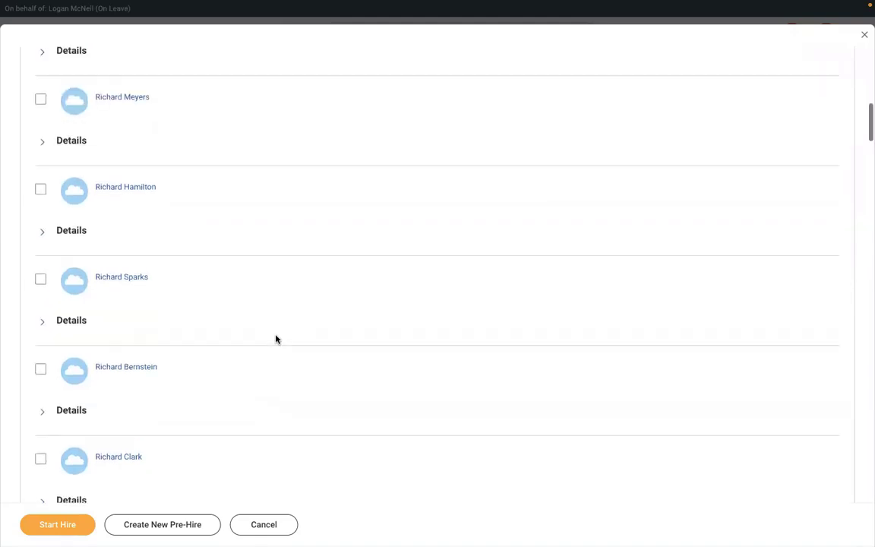
{"action": "scroll", "coordinate": [276, 339], "scroll_direction": "up", "scroll_amount": 7}
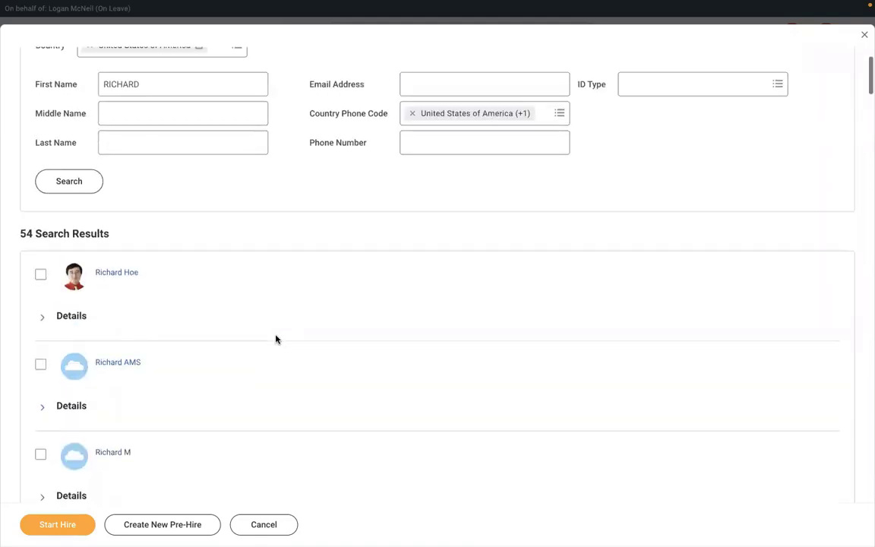
{"action": "scroll", "coordinate": [276, 340], "scroll_direction": "up", "scroll_amount": 2}
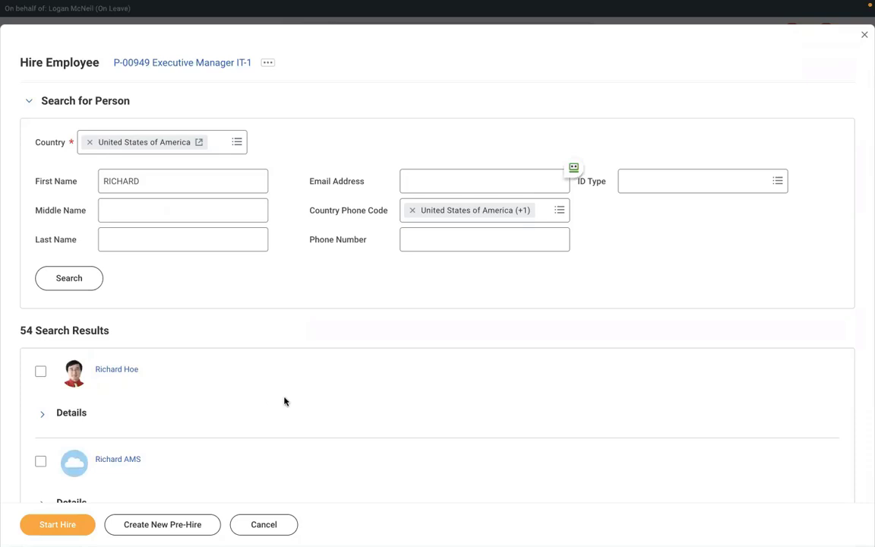
{"action": "key", "text": "ctrl+f"}
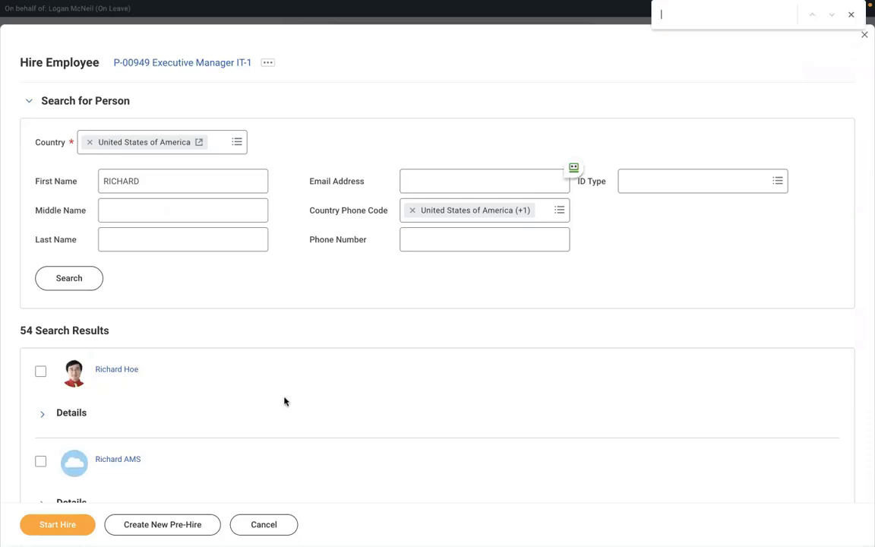
{"action": "type", "text": "RICHARD"}
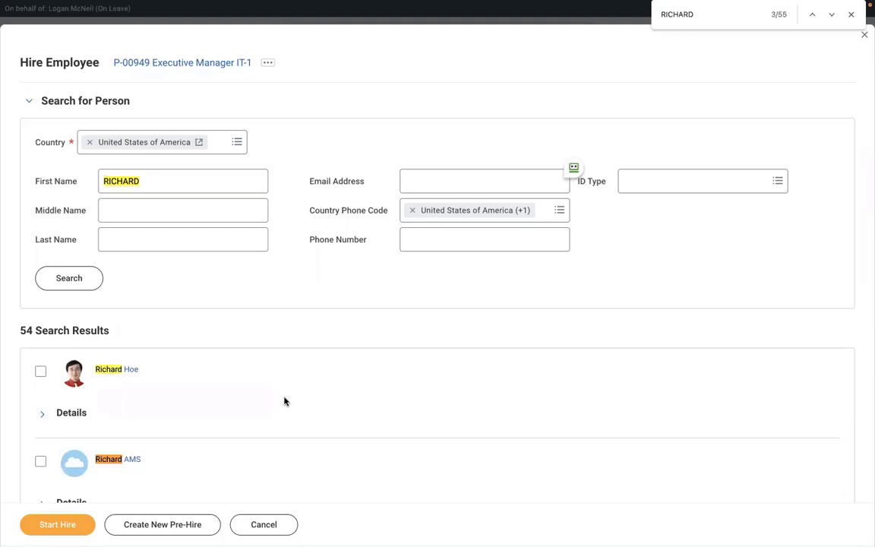
{"action": "type", "text": " K"}
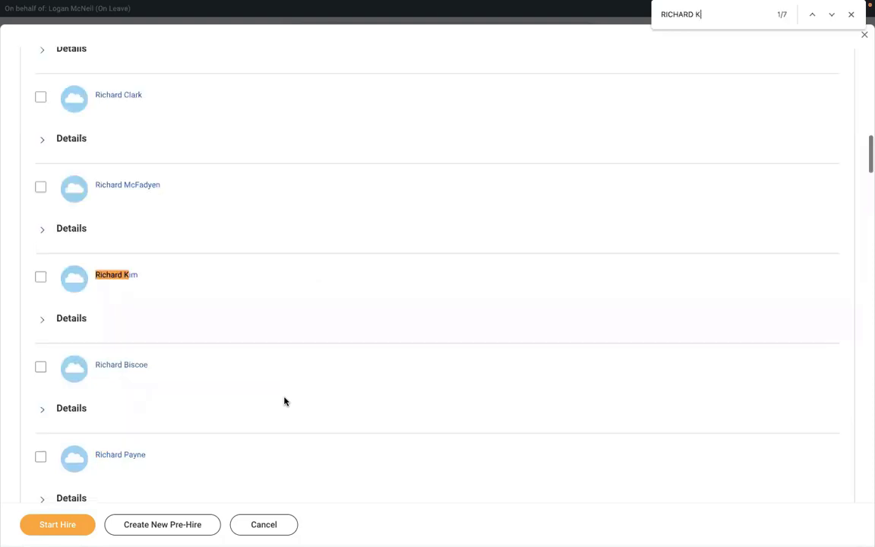
{"action": "left_click", "coordinate": [831, 17]}
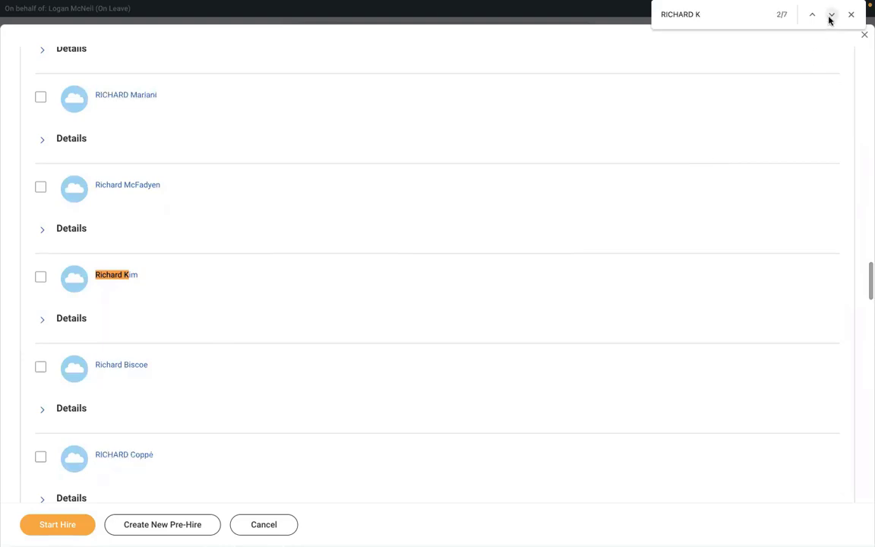
{"action": "left_click", "coordinate": [831, 16]}
{"action": "left_click", "coordinate": [831, 17]}
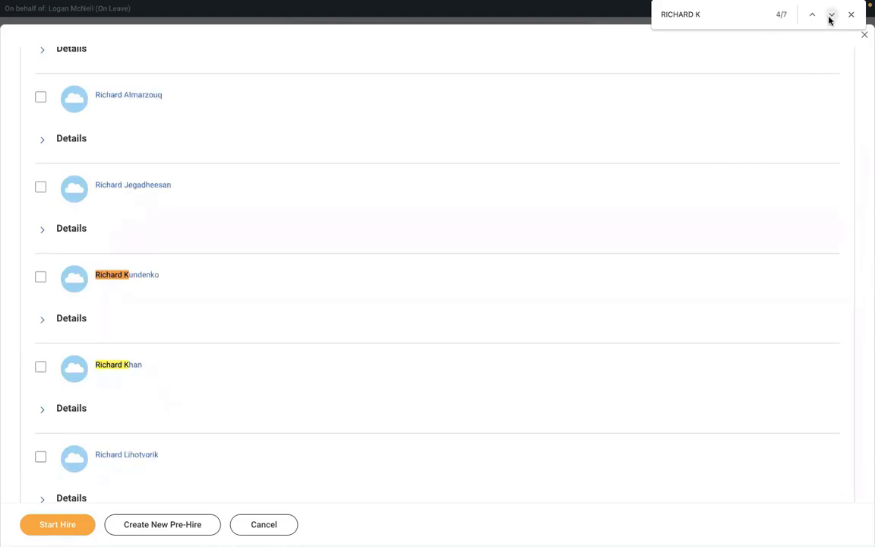
{"action": "left_click", "coordinate": [831, 17]}
{"action": "left_click", "coordinate": [831, 17]}
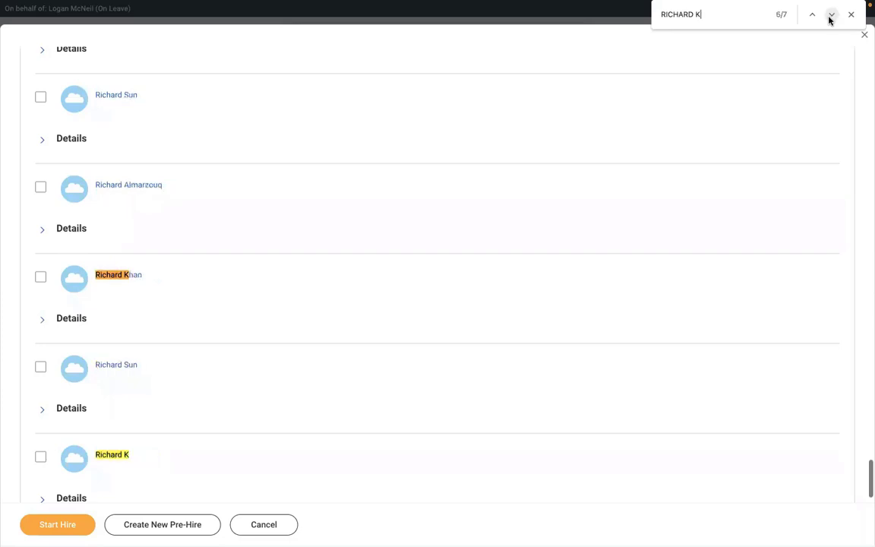
{"action": "left_click", "coordinate": [41, 457]}
{"action": "left_click", "coordinate": [43, 523]}
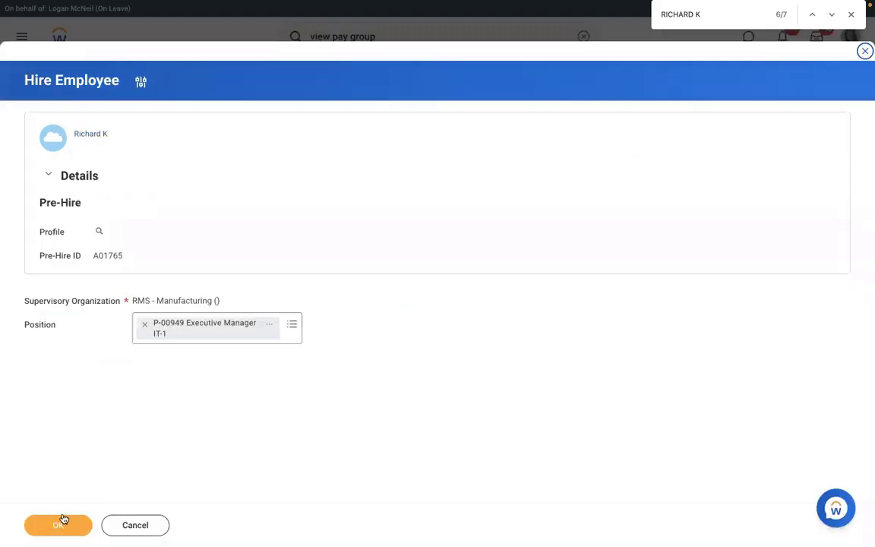
Step: Confirm the position, set the hire date to 01/03/2022, and submit the hire
{"action": "left_click", "coordinate": [60, 524]}
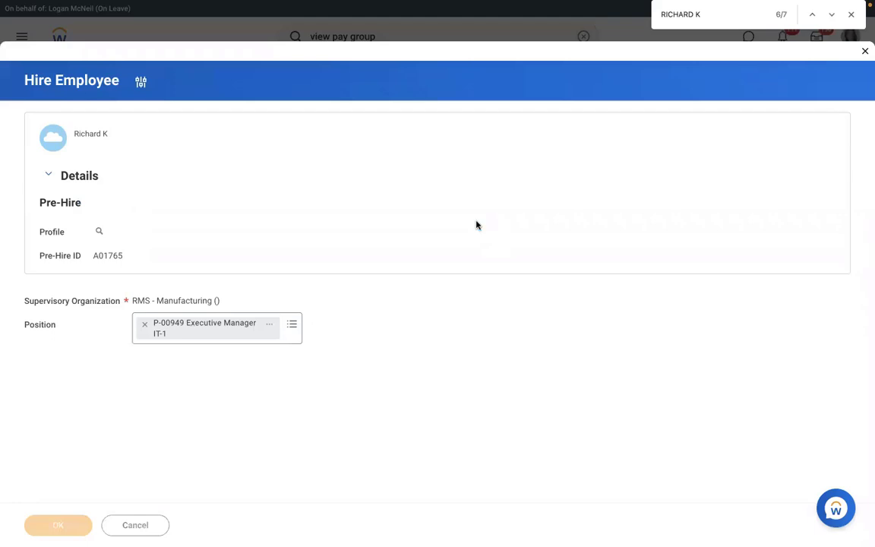
{"action": "left_click", "coordinate": [141, 125]}
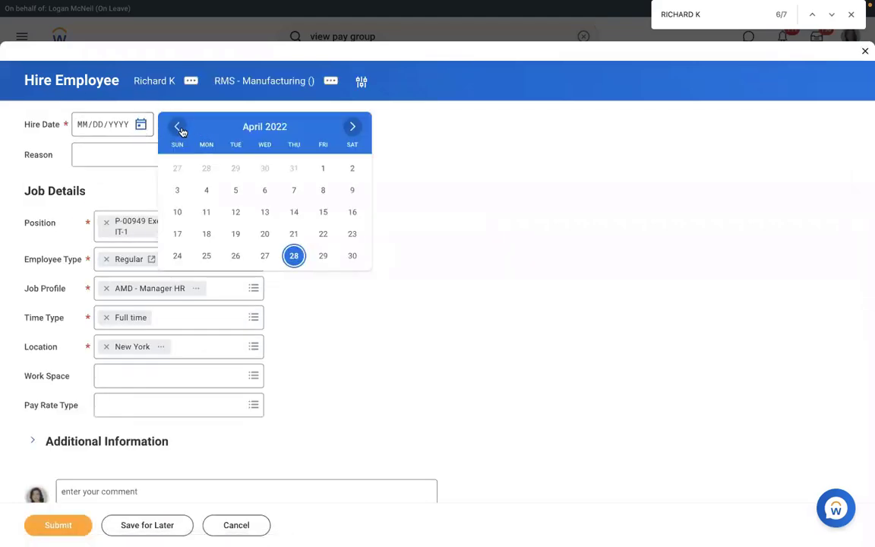
{"action": "left_click", "coordinate": [177, 127]}
{"action": "left_click", "coordinate": [178, 127]}
{"action": "left_click", "coordinate": [178, 127]}
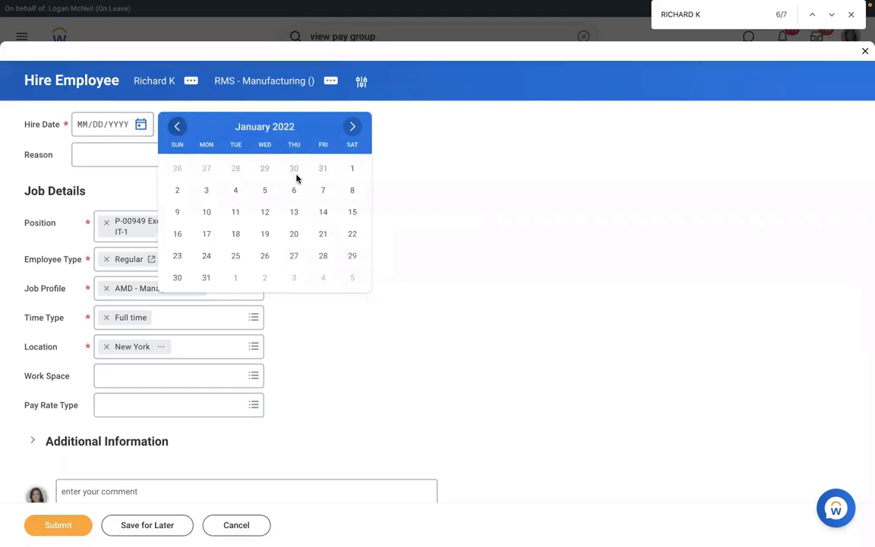
{"action": "left_click", "coordinate": [206, 190]}
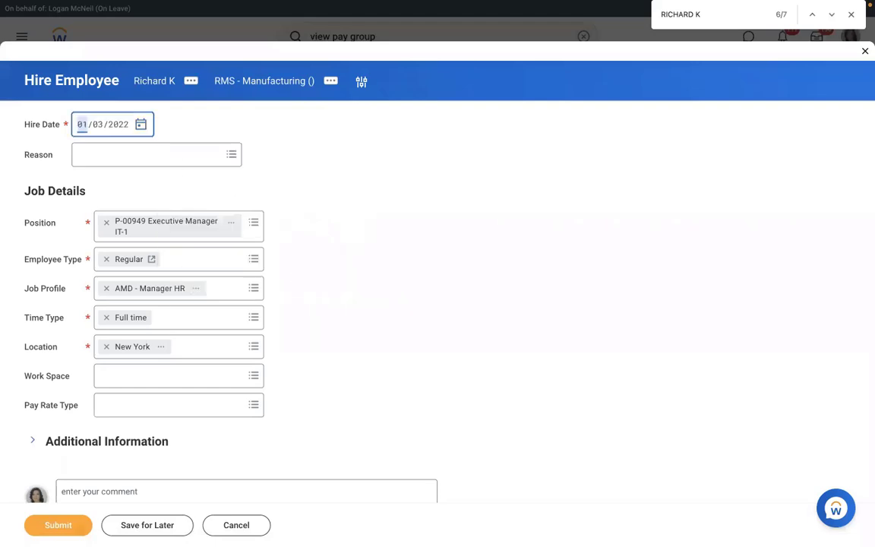
{"action": "left_click", "coordinate": [74, 525]}
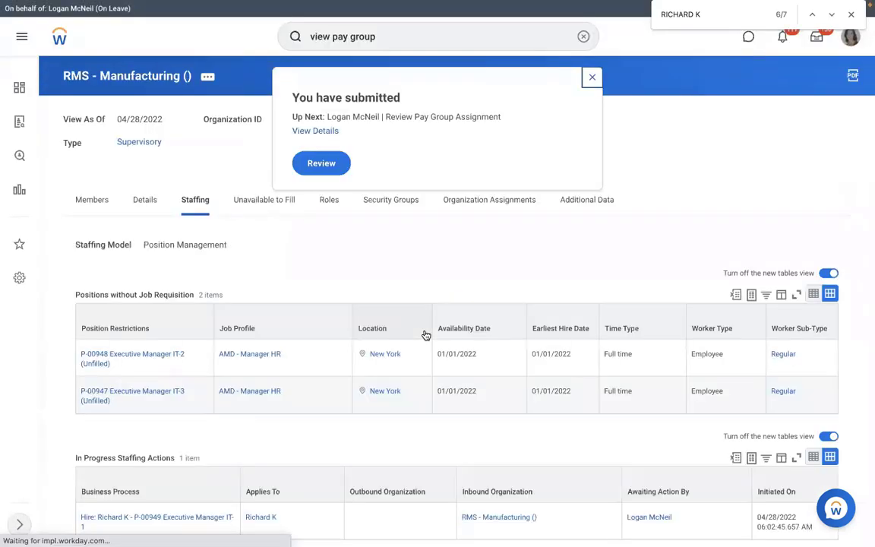
Step: Review the proposed pay group, keep RMS - Monthly PYG unchanged, and approve the assignment
{"action": "left_click", "coordinate": [323, 164]}
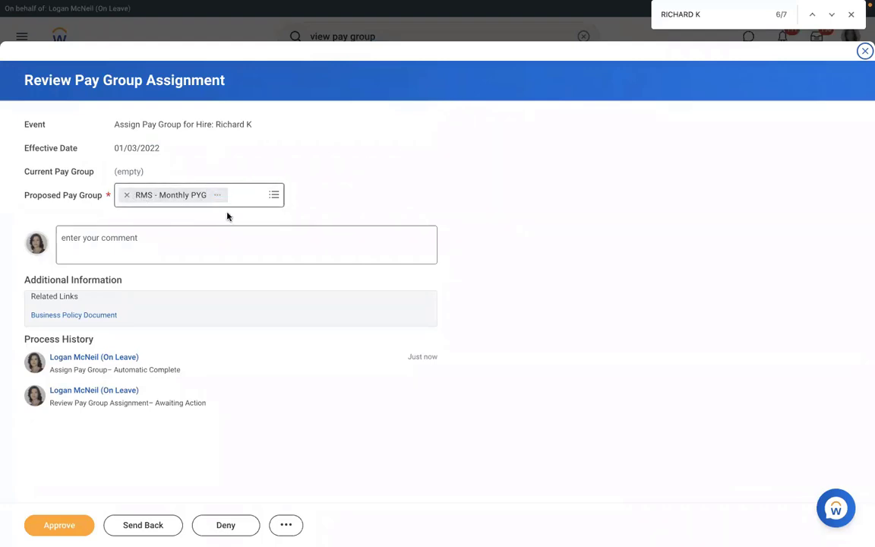
{"action": "left_click", "coordinate": [272, 196]}
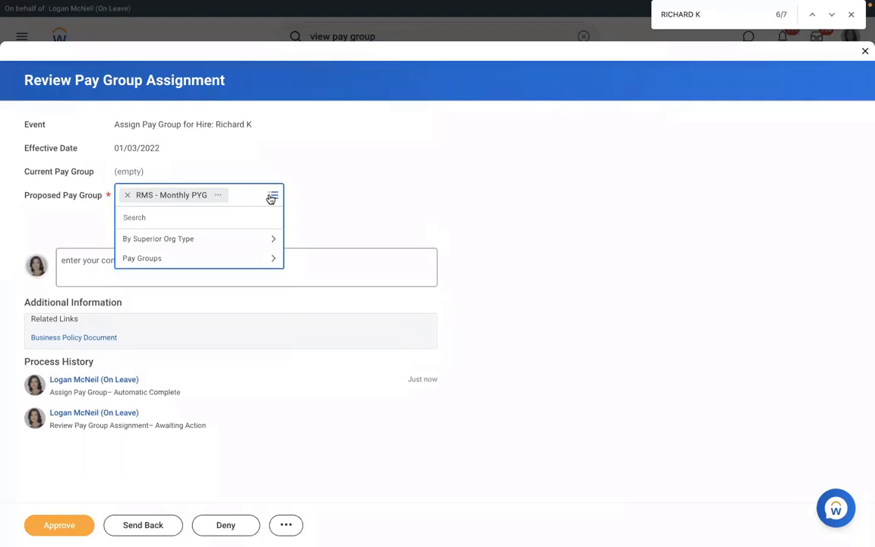
{"action": "left_click", "coordinate": [346, 180]}
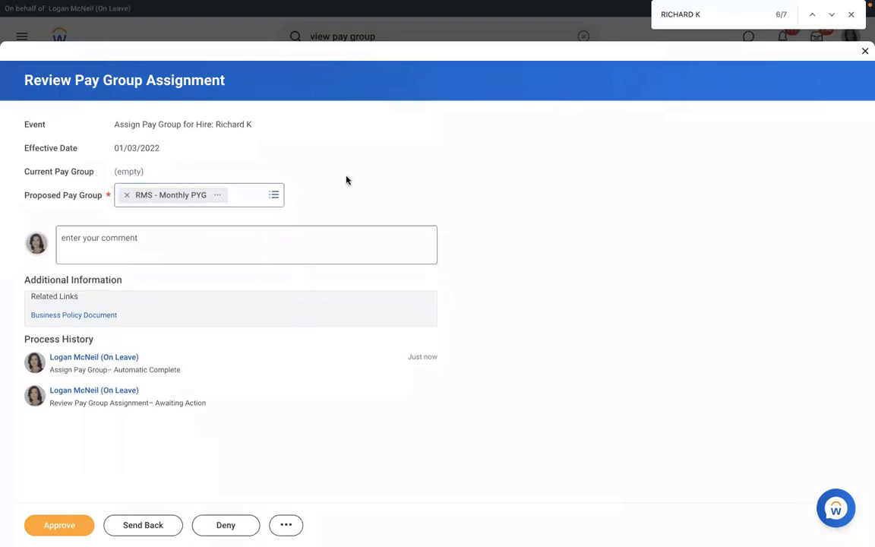
{"action": "left_click", "coordinate": [51, 528]}
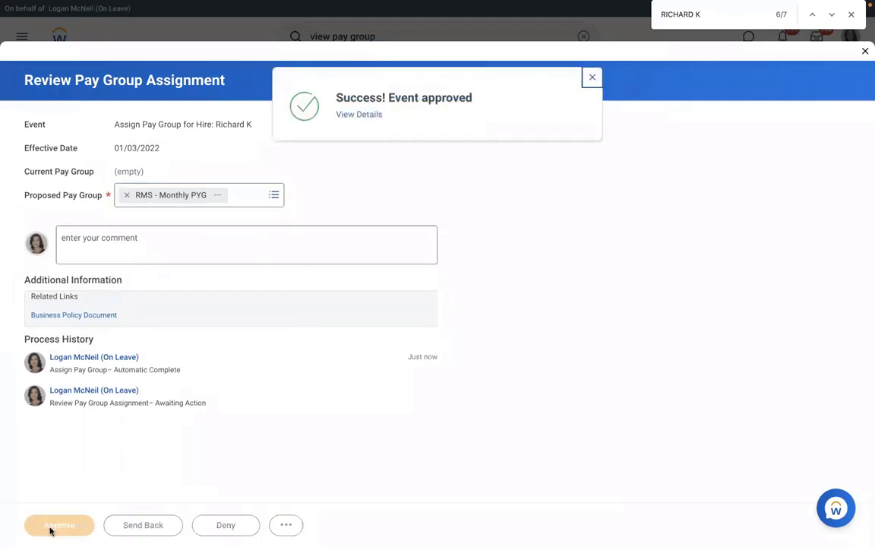
Step: From the approved event's details, open RMS - Monthly PYG, check its members, then view its assignment rules
{"action": "left_click", "coordinate": [346, 115]}
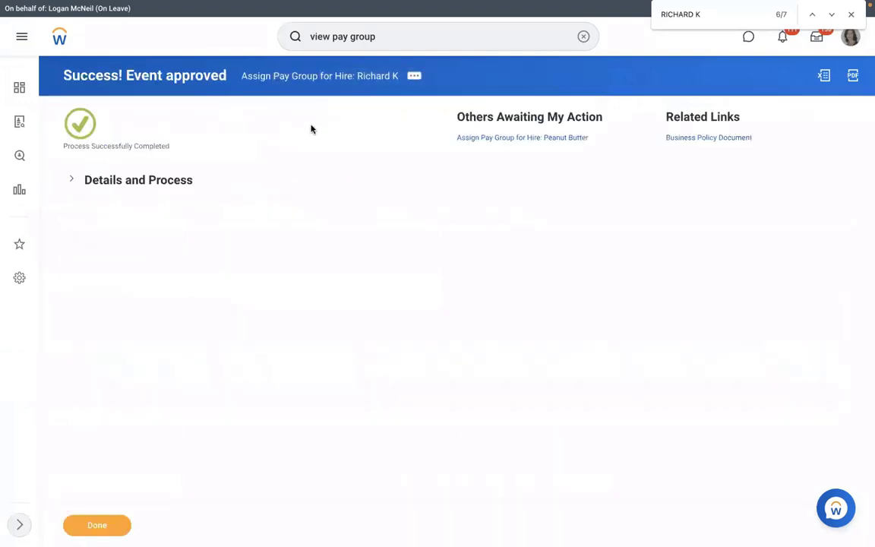
{"action": "left_click", "coordinate": [138, 184]}
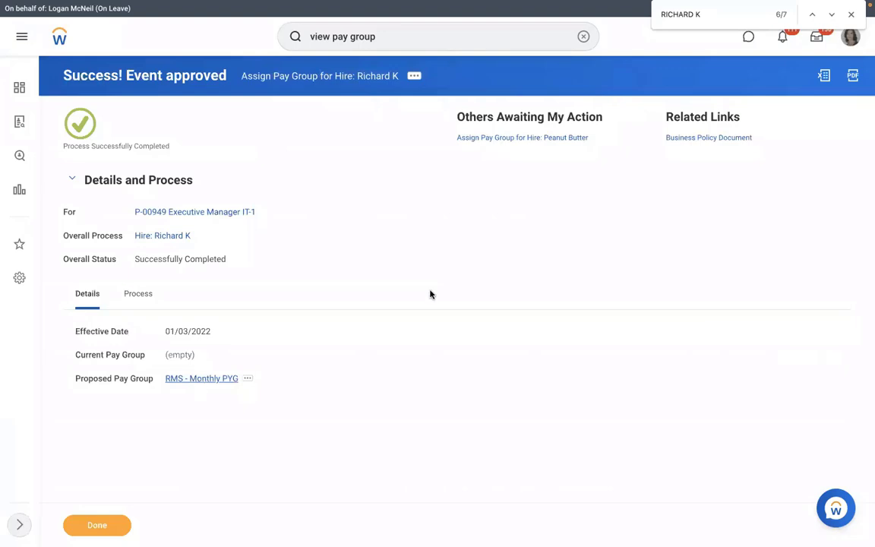
{"action": "left_click", "coordinate": [201, 378]}
{"action": "left_click", "coordinate": [204, 193]}
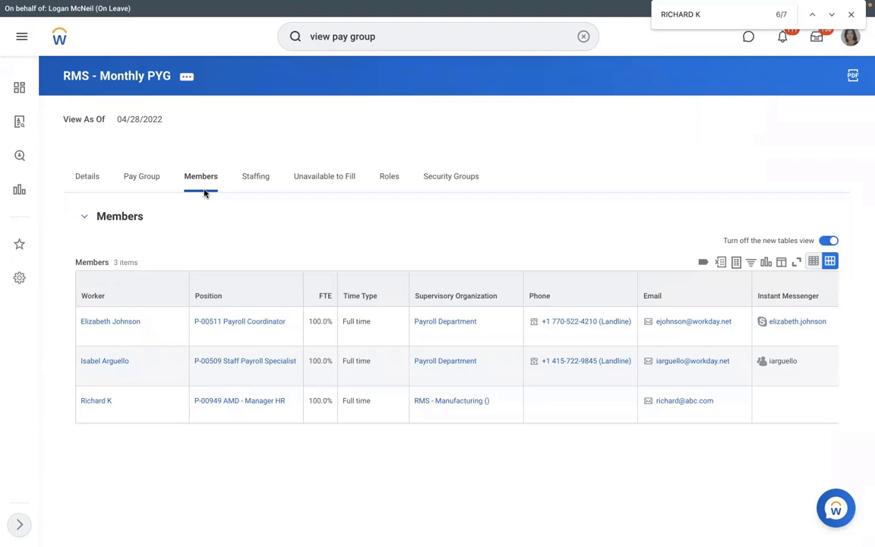
{"action": "left_click", "coordinate": [149, 175]}
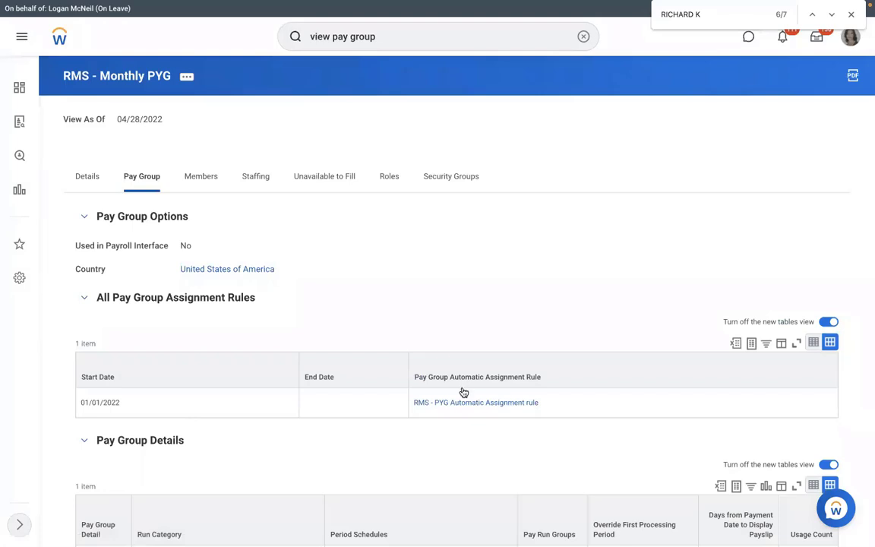
Step: Open the RMS - PYG Automatic Assignment rule and start its Test action
{"action": "left_click", "coordinate": [435, 402]}
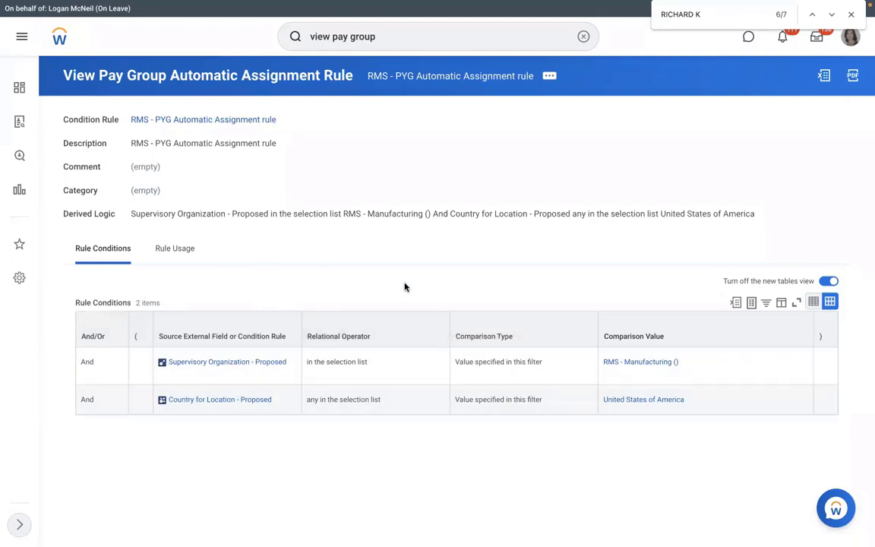
{"action": "left_click", "coordinate": [550, 76]}
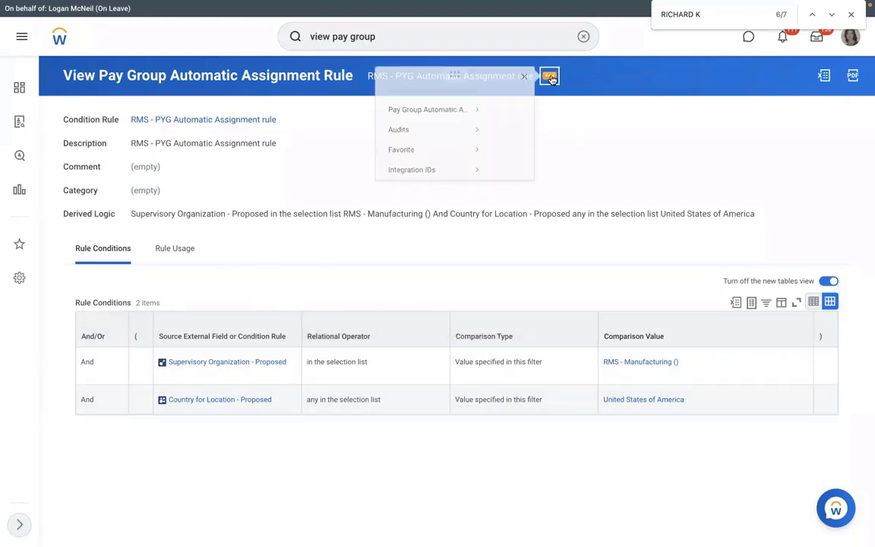
{"action": "mouse_move", "coordinate": [74, 127]}
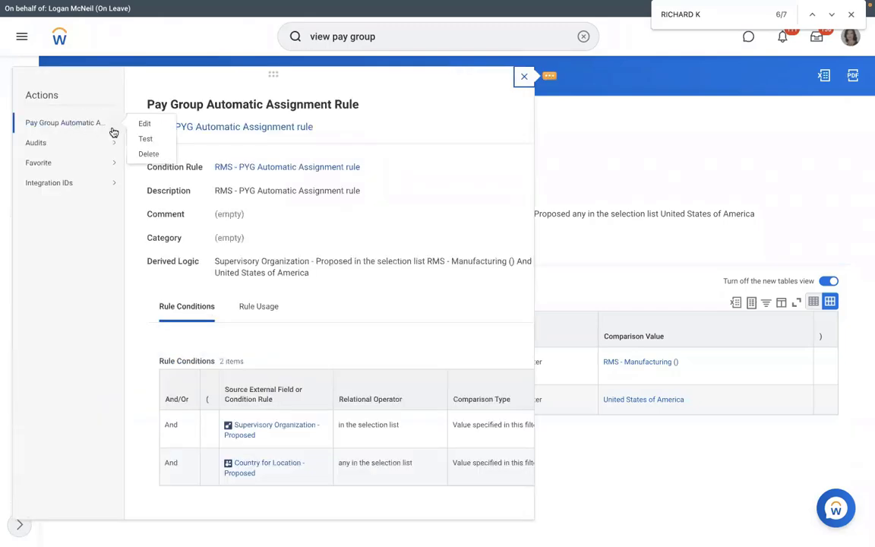
{"action": "left_click", "coordinate": [143, 140]}
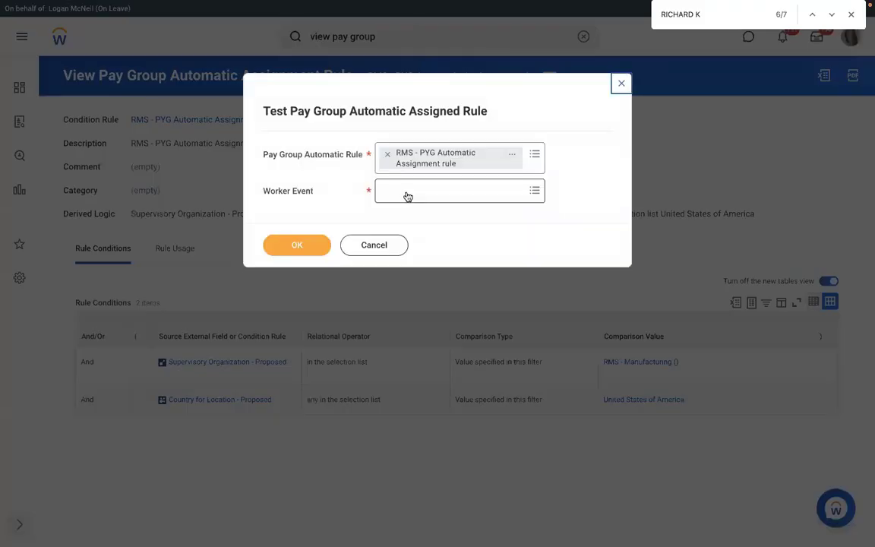
Step: Test against the new hire's Assign Pay Group event, confirm the Yes result, and open the condition rule
{"action": "left_click", "coordinate": [405, 191]}
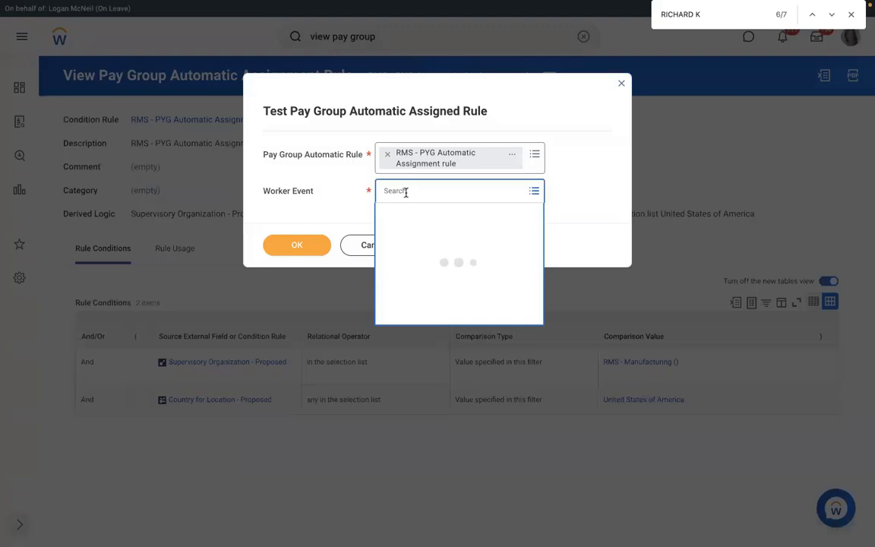
{"action": "type", "text": "RiCHA"}
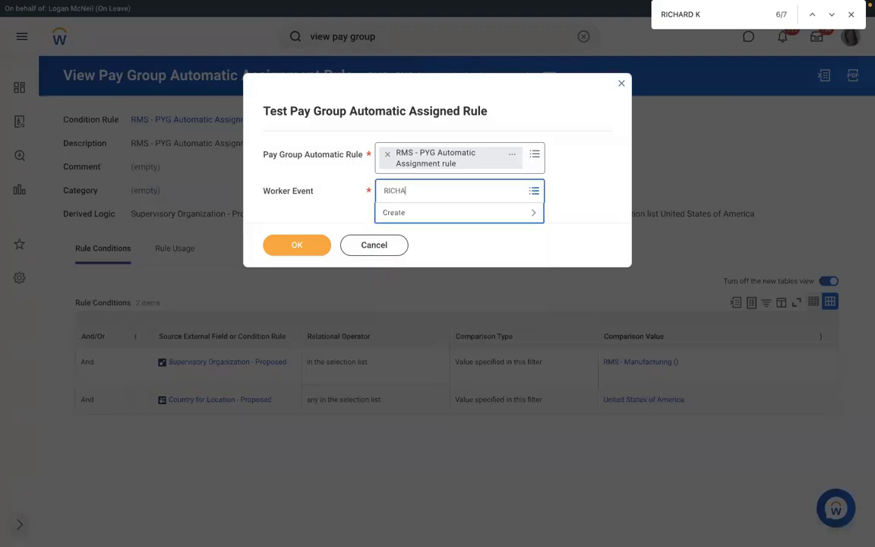
{"action": "type", "text": "RD K"}
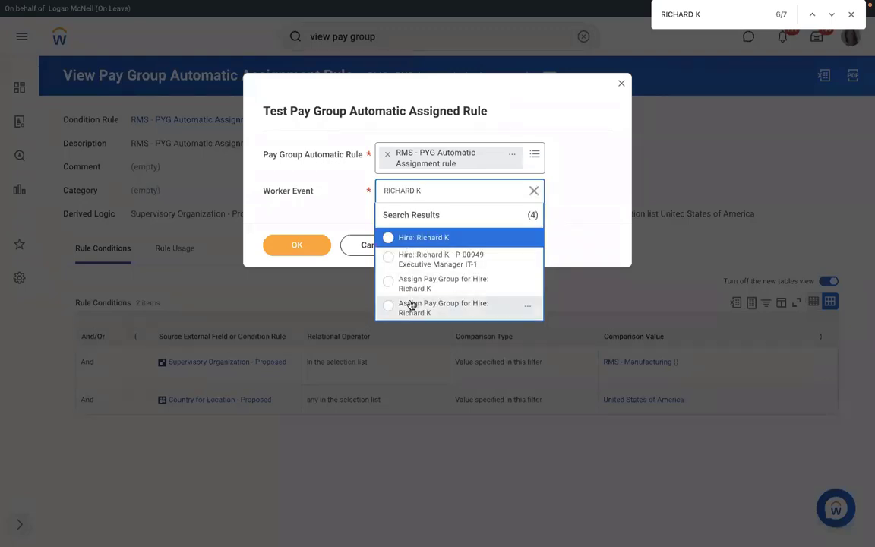
{"action": "left_click", "coordinate": [416, 283]}
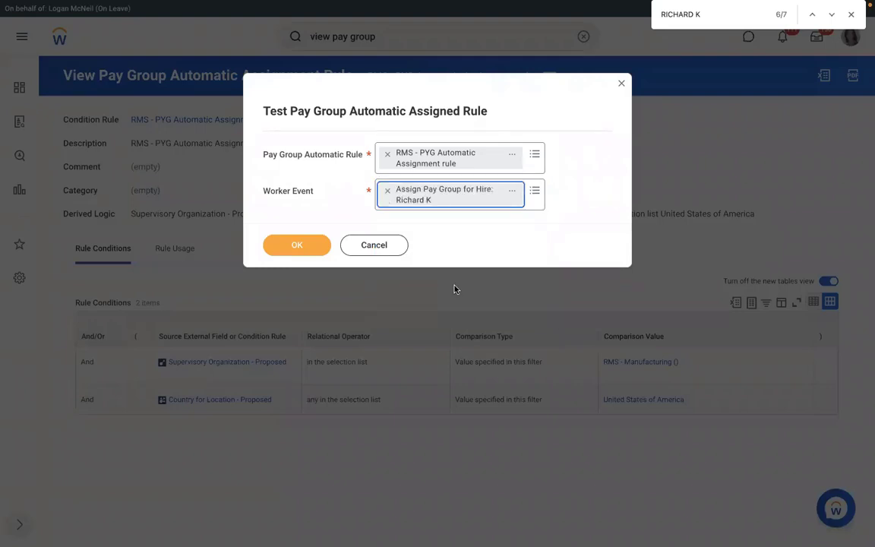
{"action": "left_click", "coordinate": [298, 246]}
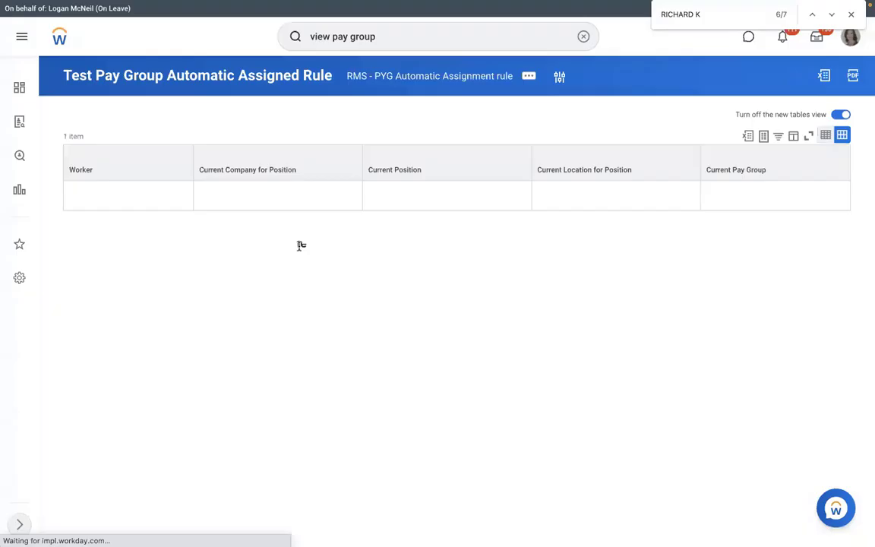
{"action": "left_click_drag", "start_coordinate": [393, 431], "coordinate": [353, 429]}
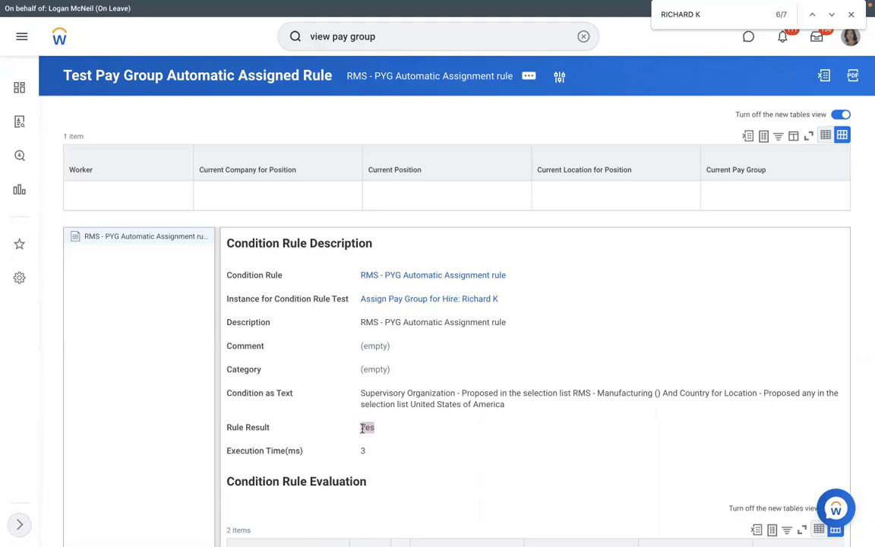
{"action": "left_click", "coordinate": [402, 275]}
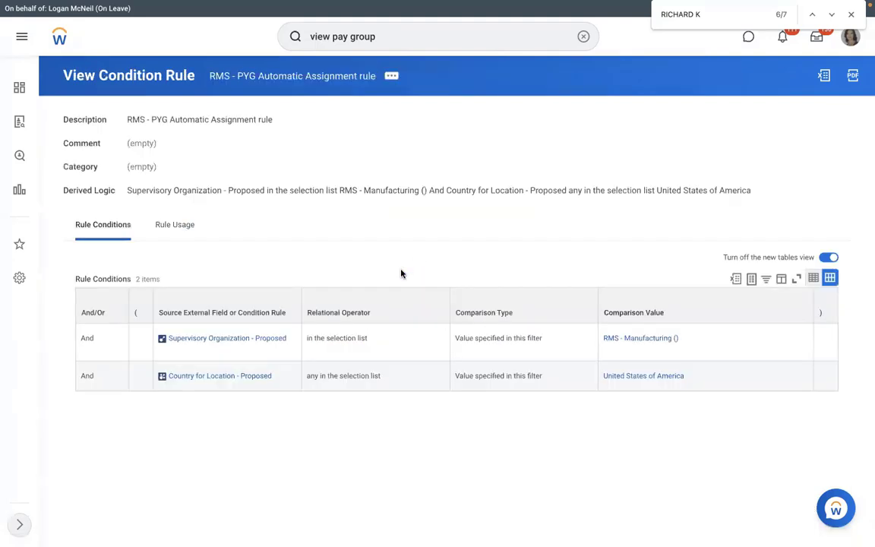